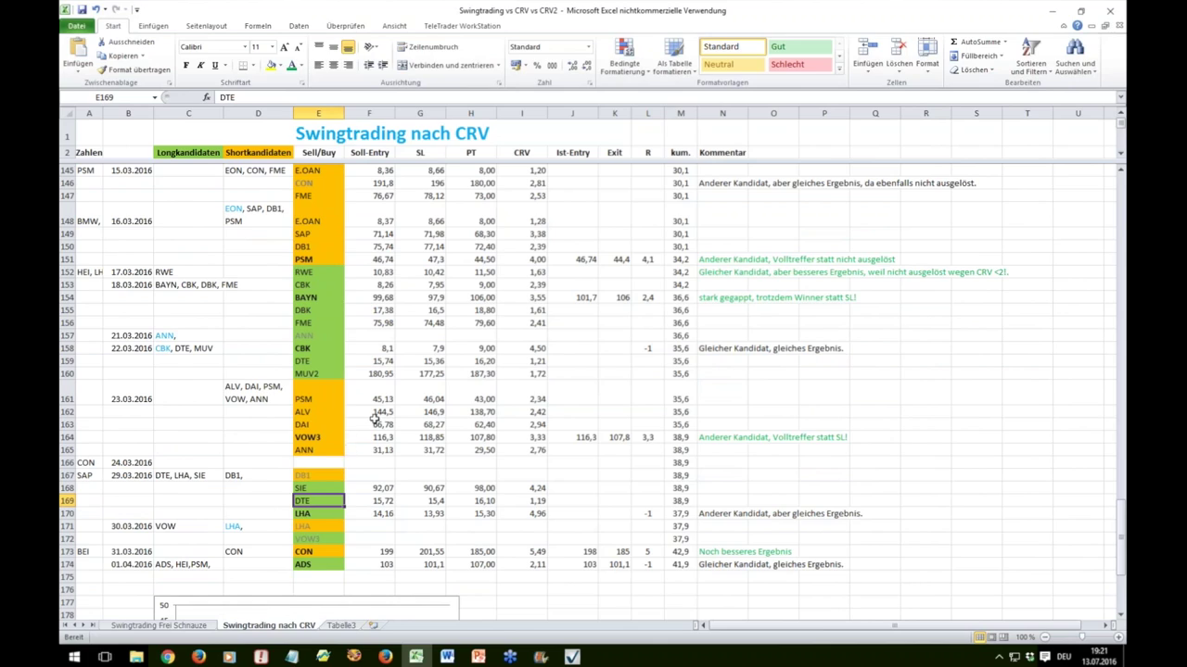
# Compare the 23.03.2016 short candidates in the Swingtrading nach CRV sheet with the PSM trade in the Swingtrading Frei Schnauze sheet
pyautogui.click(333, 399)
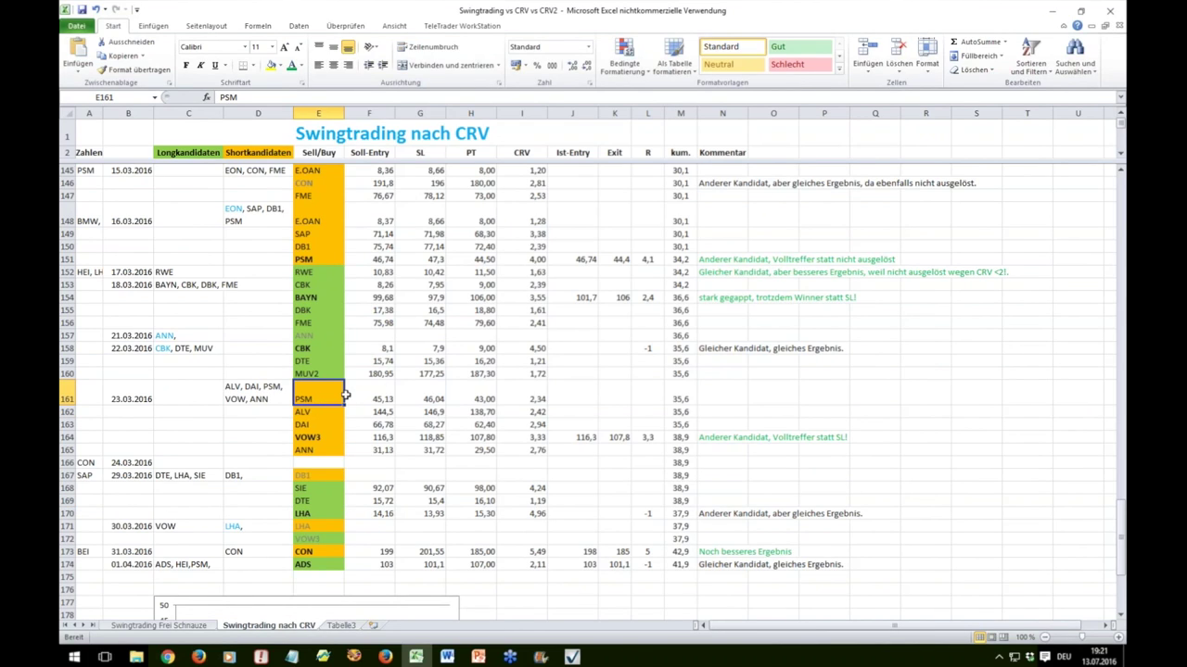
pyautogui.click(319, 450)
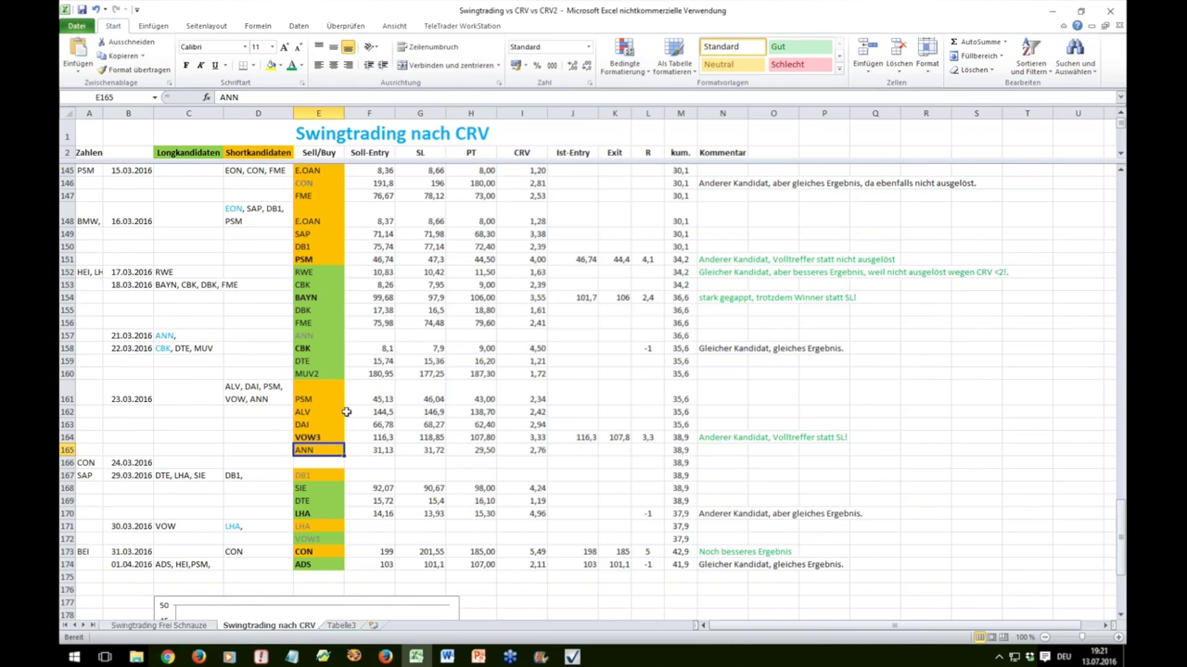
pyautogui.click(186, 627)
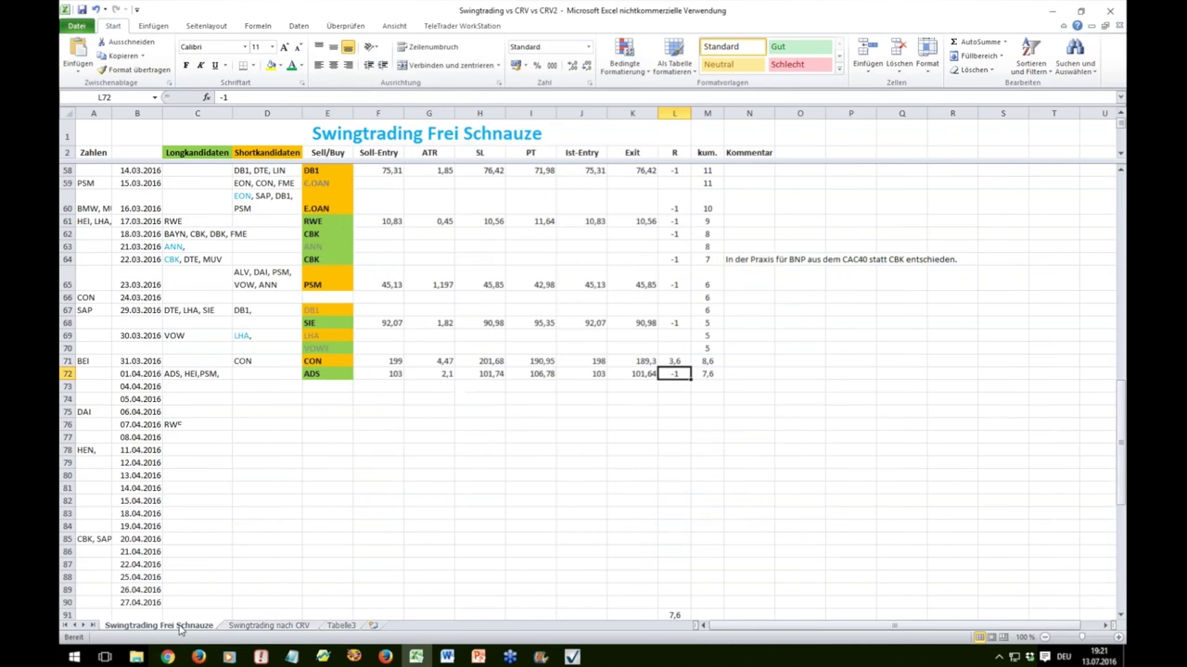
pyautogui.scroll(4, 278, 461)
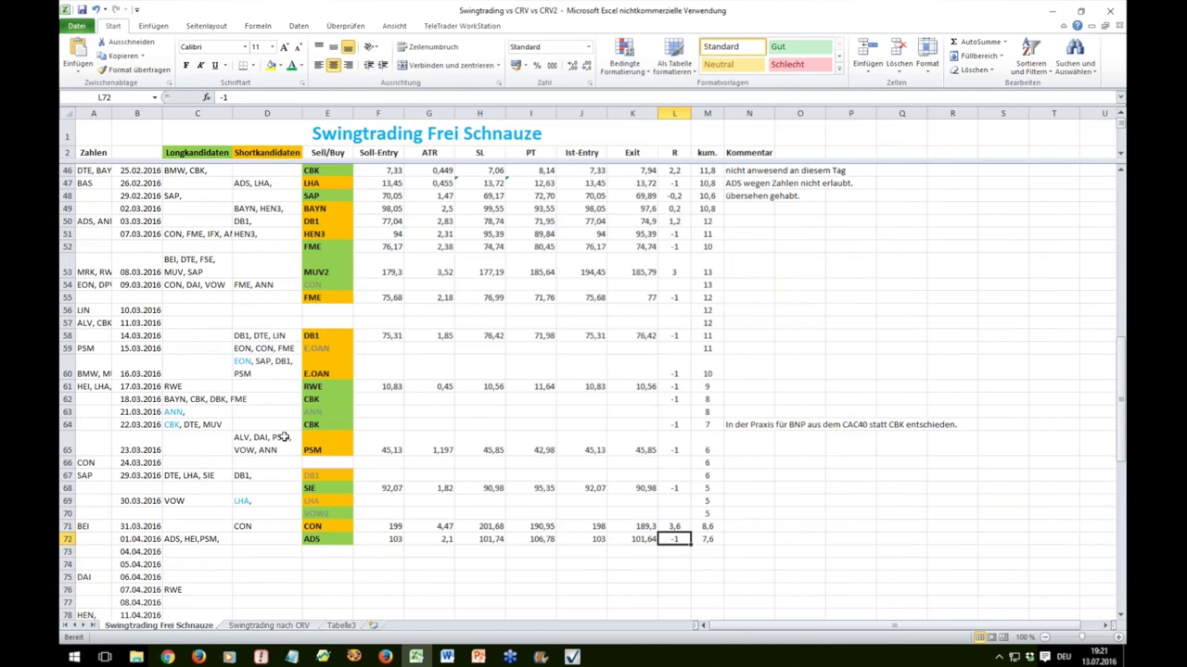
pyautogui.click(311, 452)
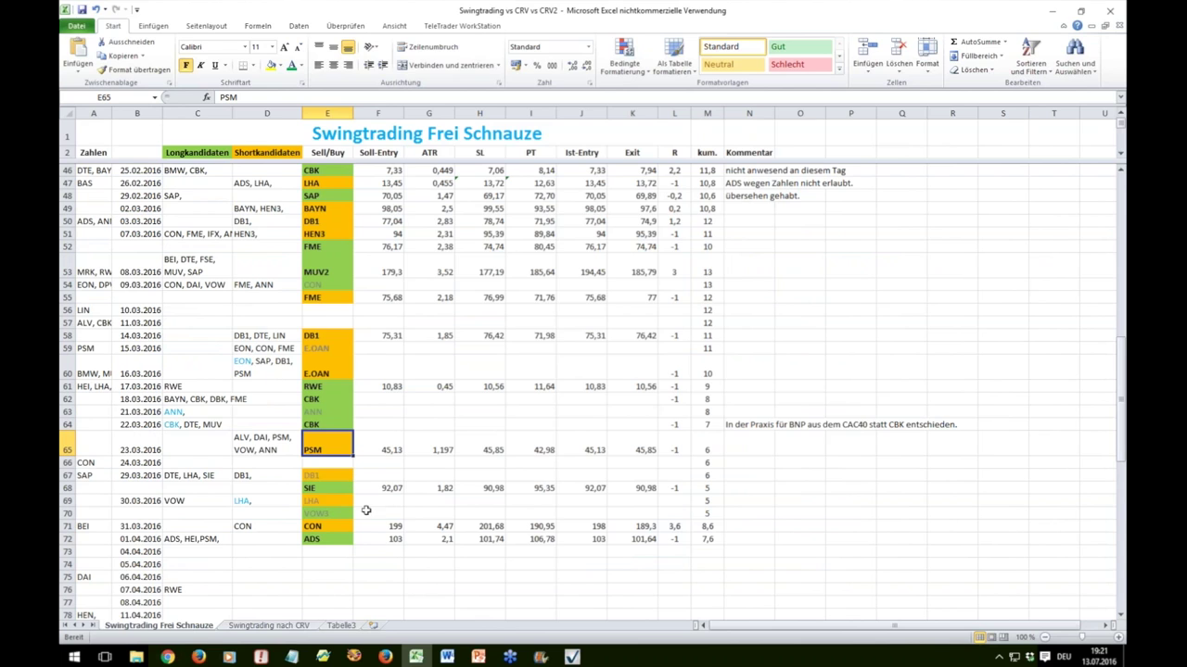
# Switch to Tradesignal Online in Firefox and load the ProSiebenSat.1 daily chart from the Dax 30 list, showing March 2016
pyautogui.click(198, 657)
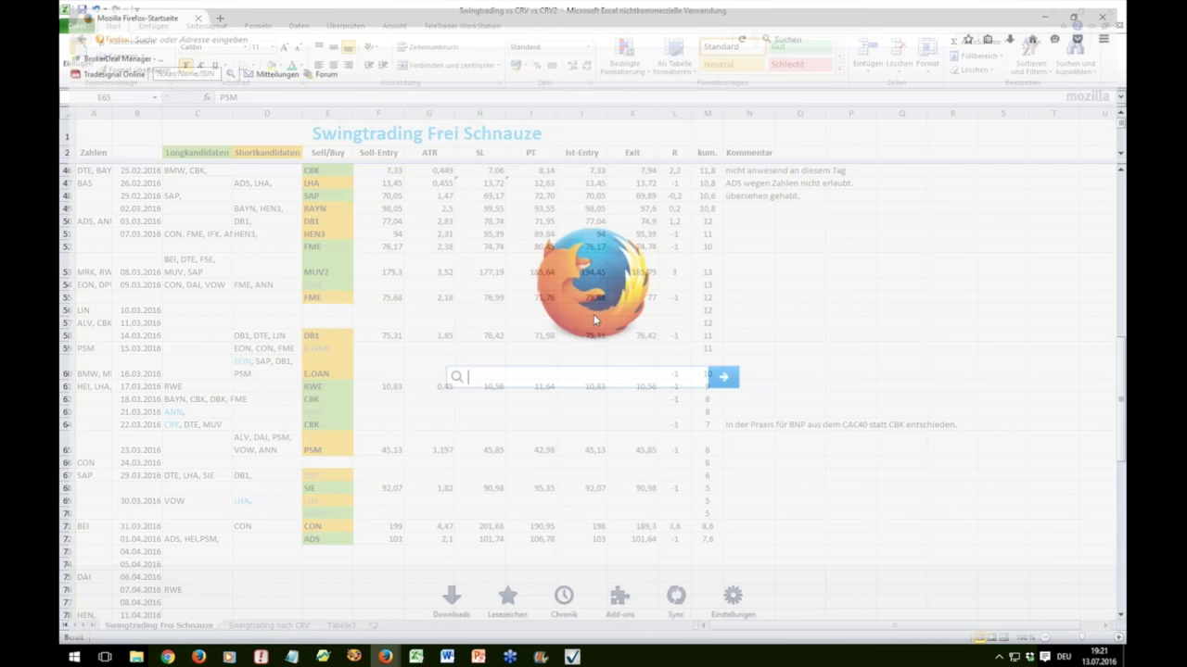
pyautogui.click(1112, 7)
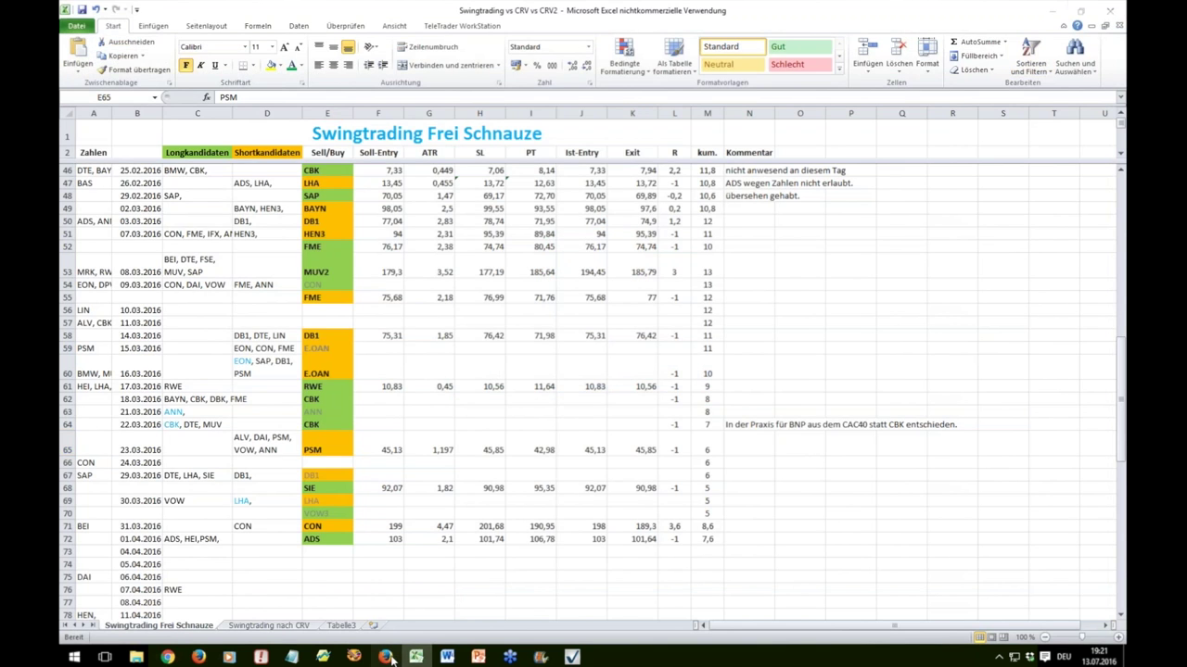
pyautogui.click(385, 657)
pyautogui.moveTo(185, 338); pyautogui.dragTo(184, 443)
pyautogui.click(132, 395)
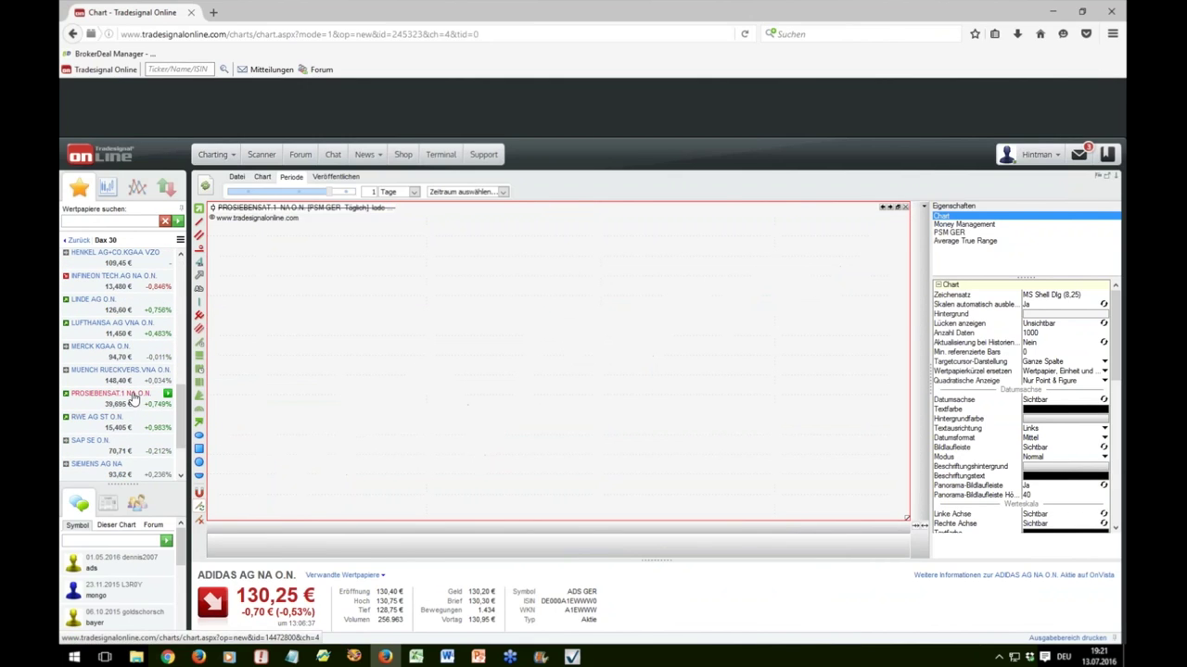
pyautogui.scroll(4, 742, 519)
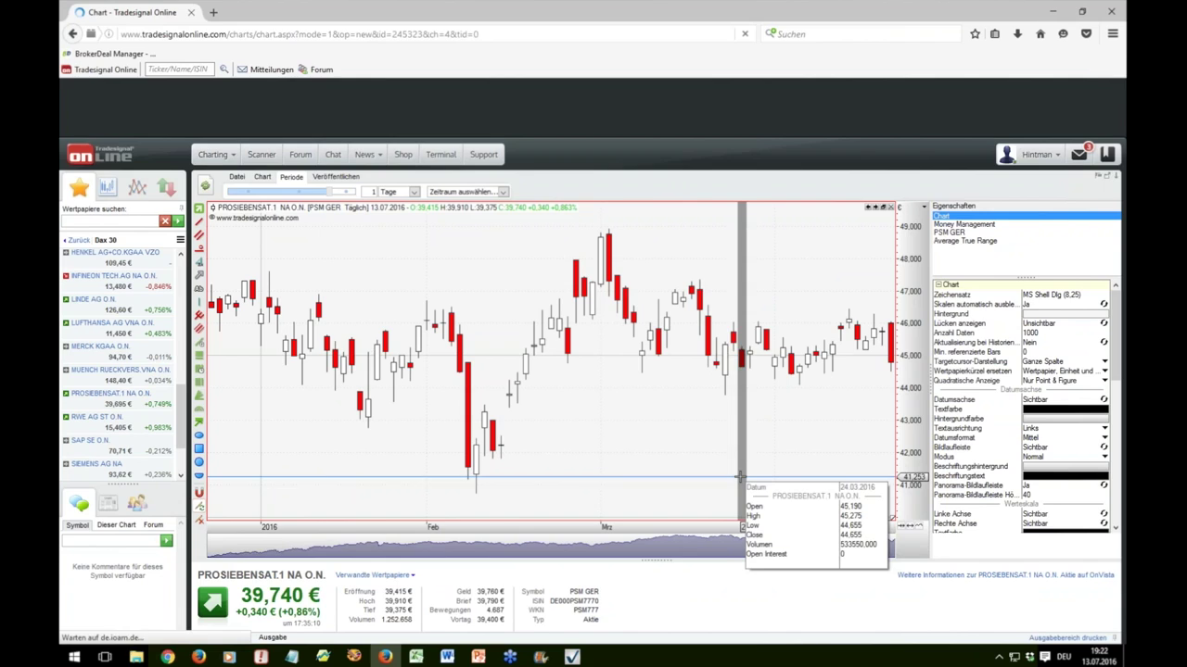
pyautogui.scroll(-1, 741, 554)
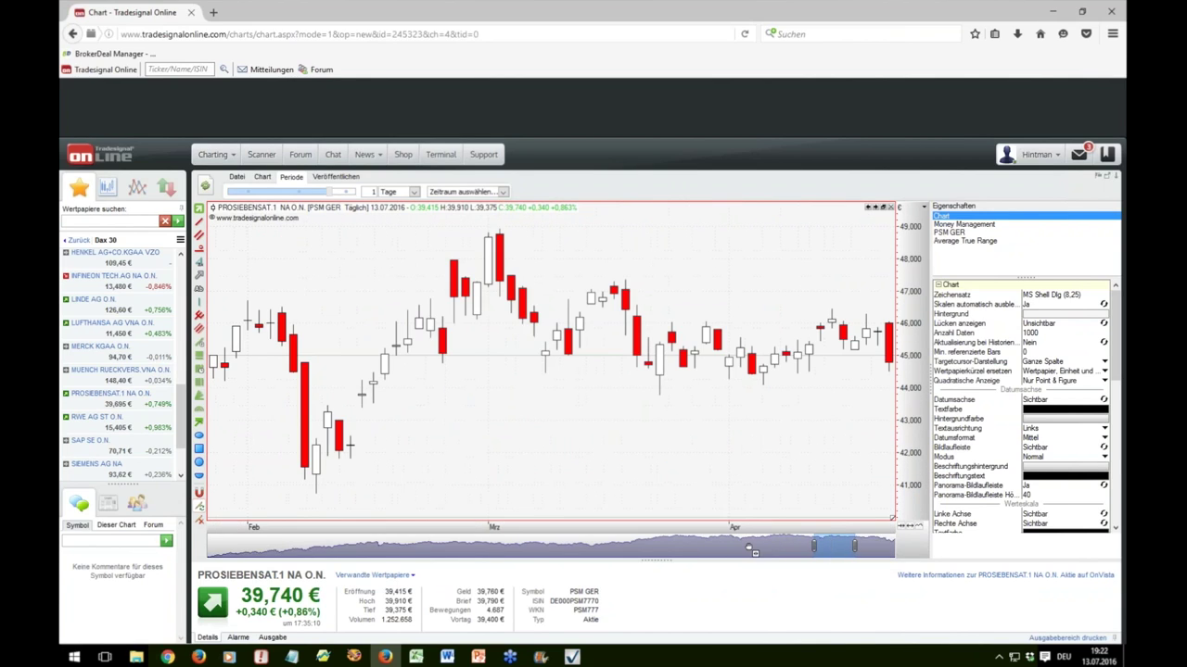
pyautogui.scroll(-2, 787, 472)
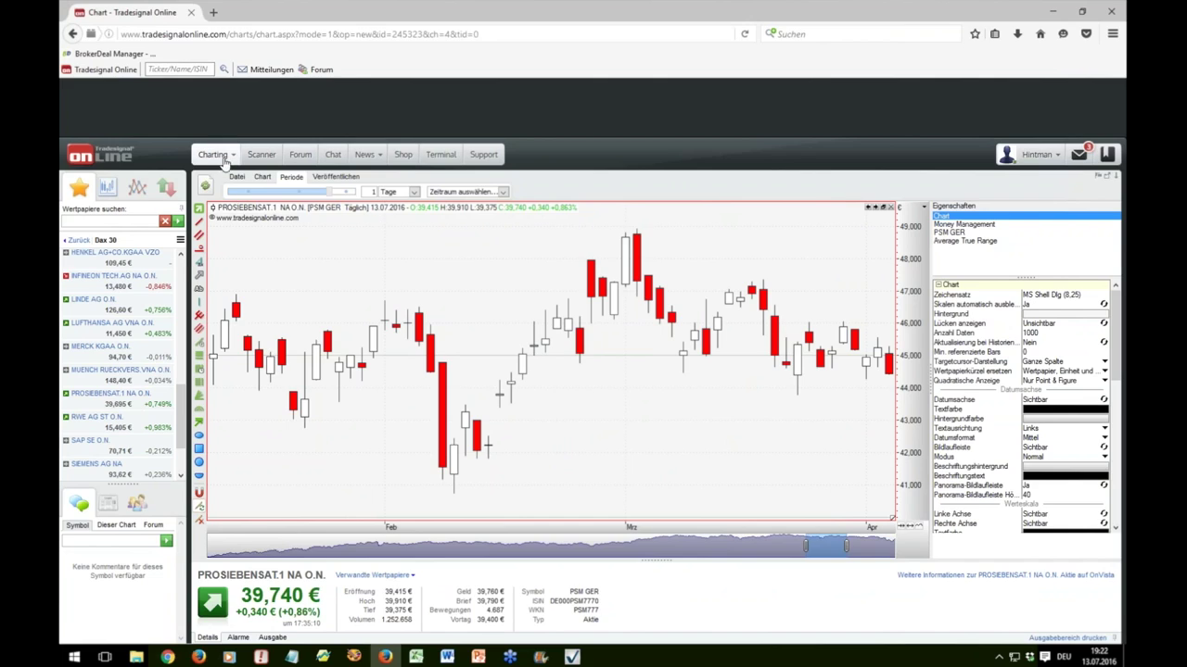
# Draw an ellipse around the 23 March 2016 candle, spanning about 46.32 to 44.65
pyautogui.moveTo(225, 162)
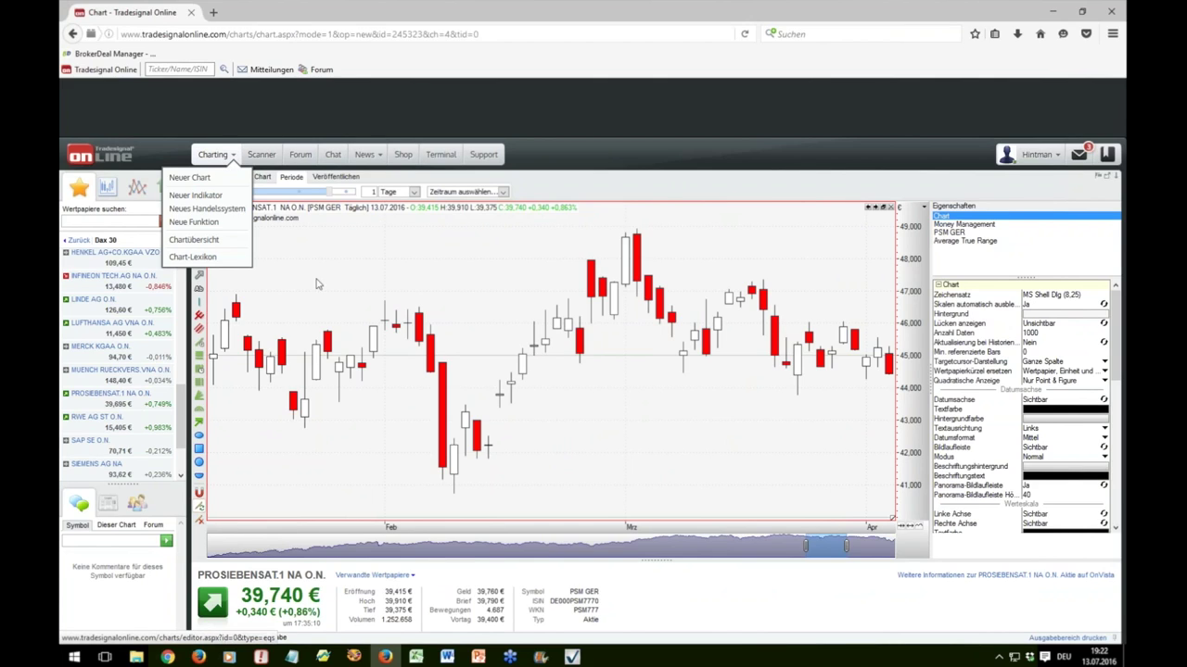
pyautogui.click(107, 188)
pyautogui.click(137, 189)
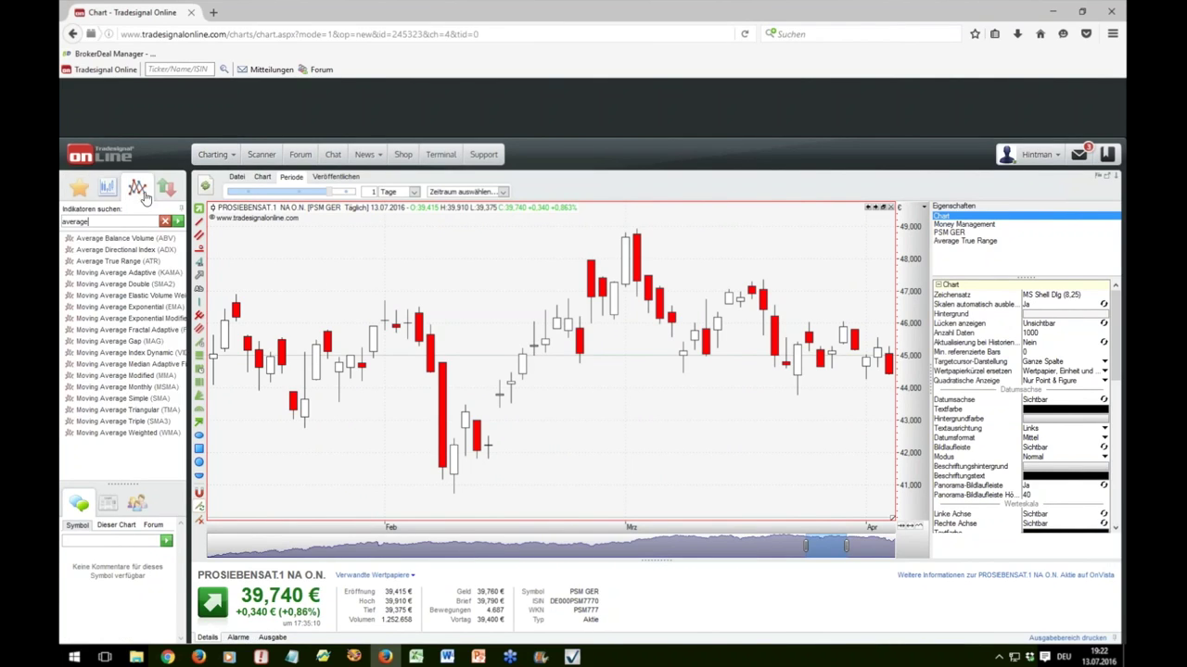
pyautogui.click(170, 194)
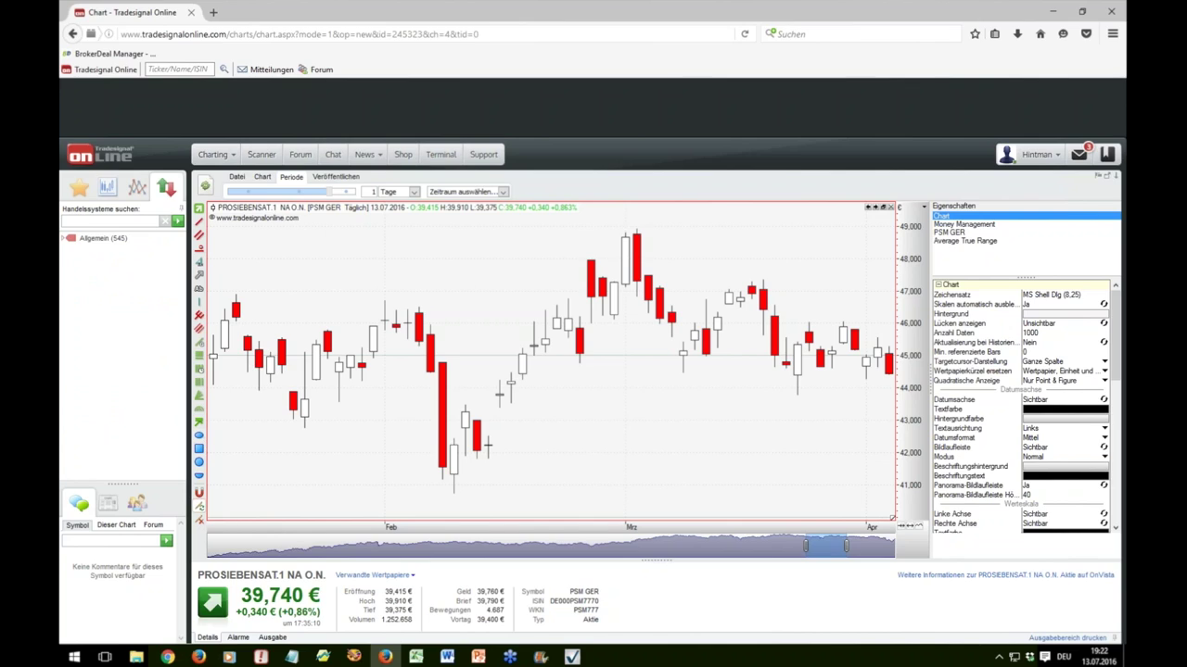
pyautogui.moveTo(821, 315); pyautogui.dragTo(795, 369)
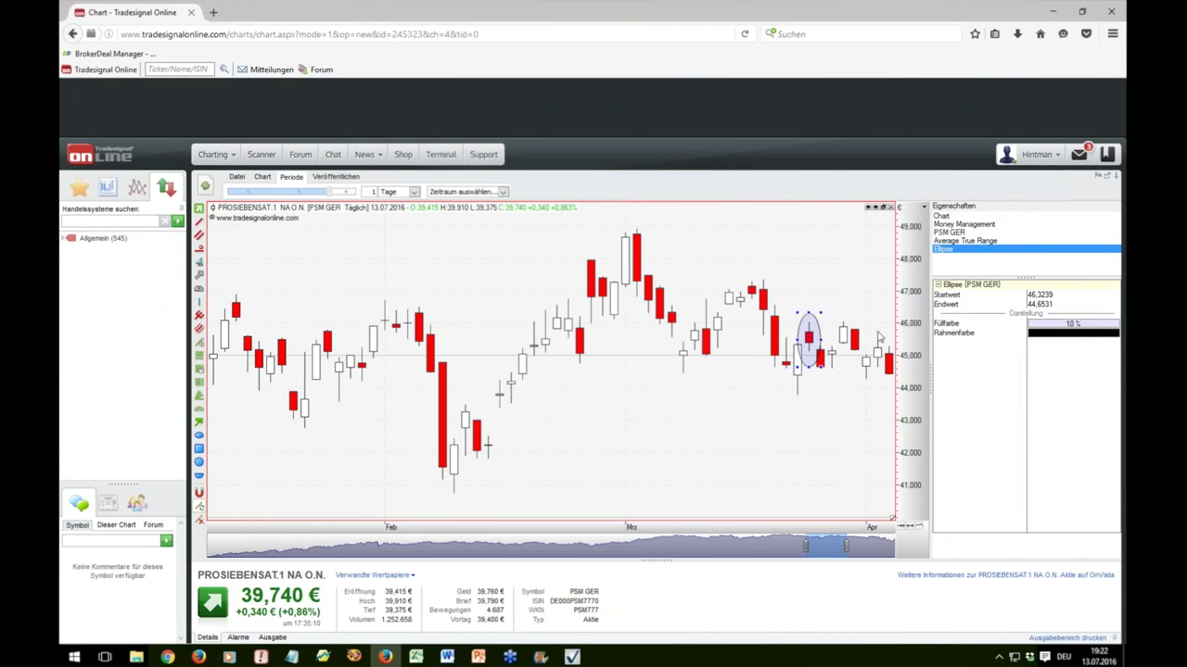
pyautogui.click(728, 419)
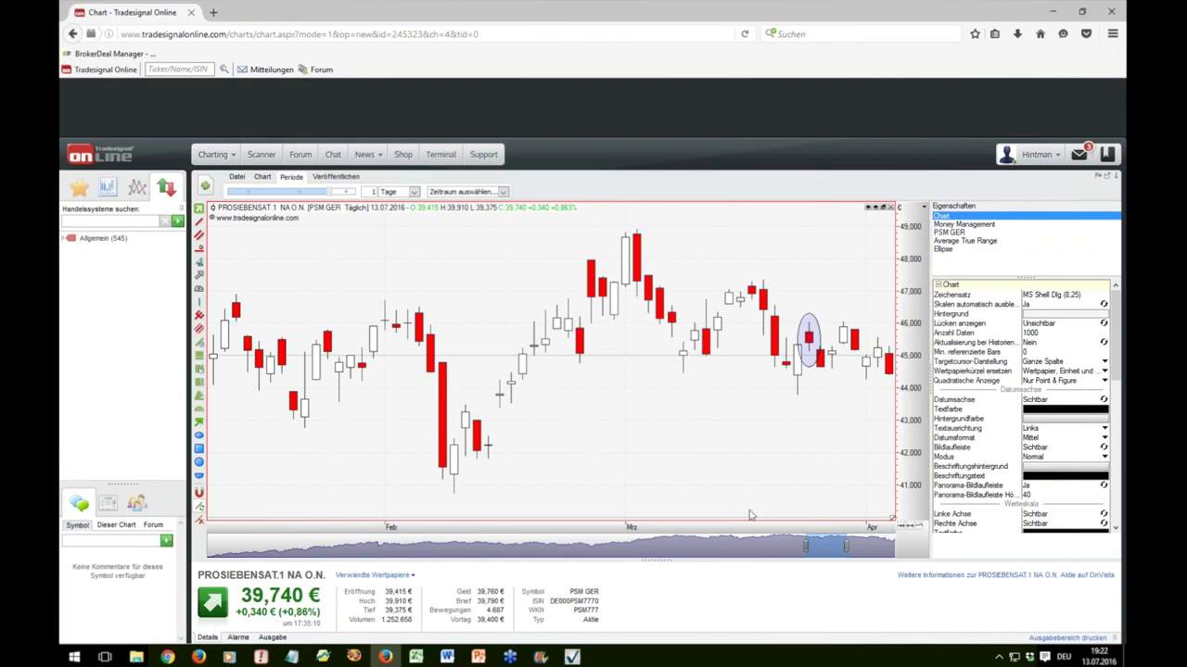
# Draw an arrow from below pointing at the circled 23 March candle and set its Autotext to Aus
pyautogui.moveTo(826, 547); pyautogui.dragTo(823, 546)
pyautogui.scroll(2, 823, 547)
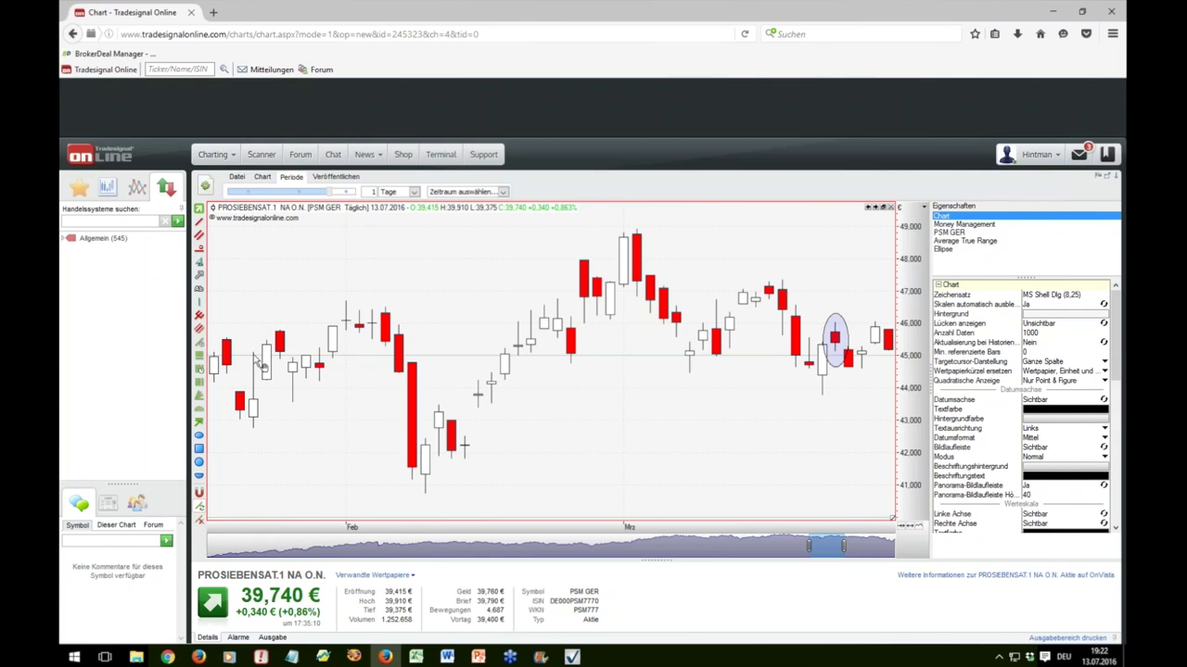
pyautogui.click(199, 281)
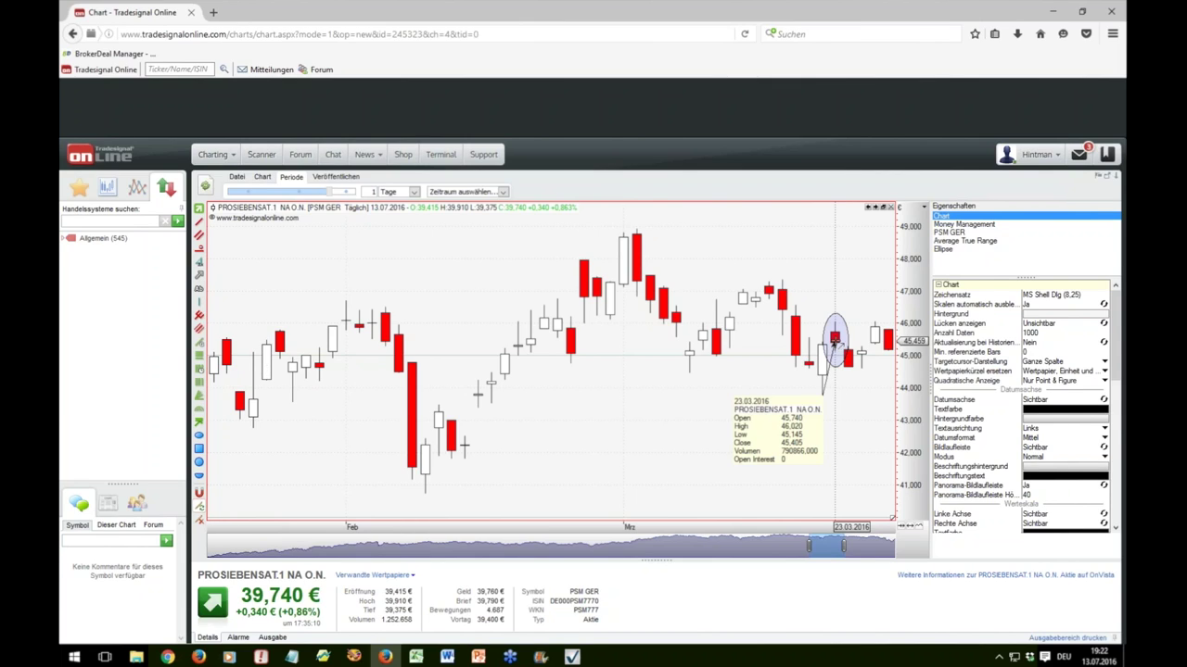
pyautogui.click(835, 352)
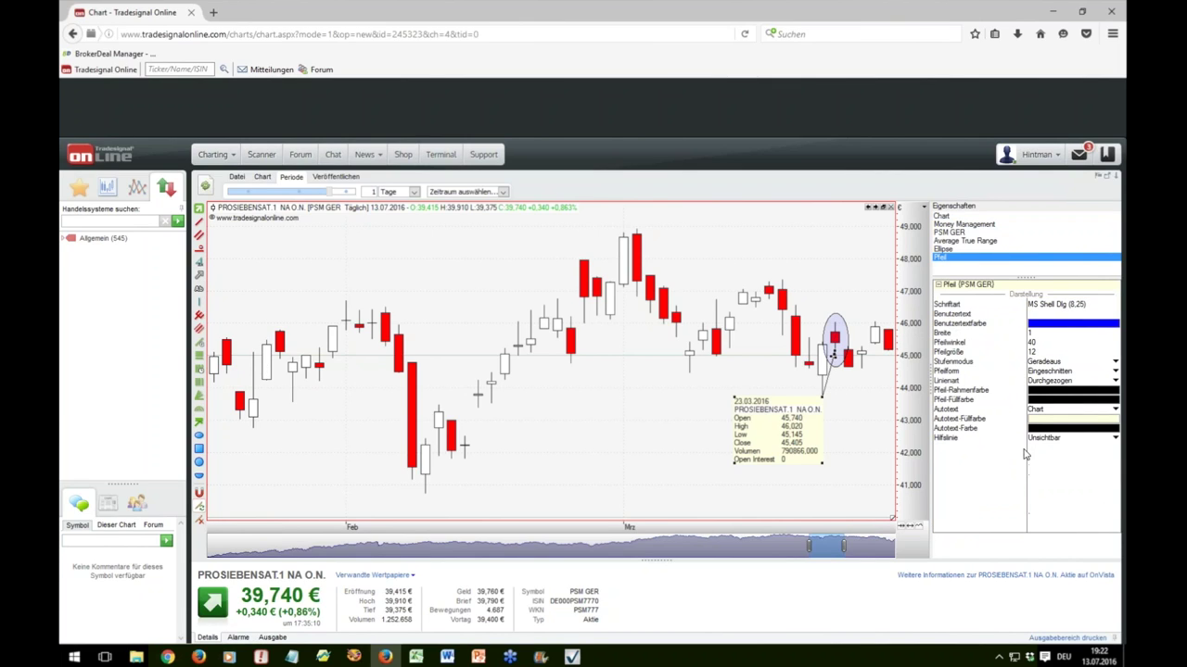
pyautogui.click(1042, 410)
pyautogui.click(1042, 419)
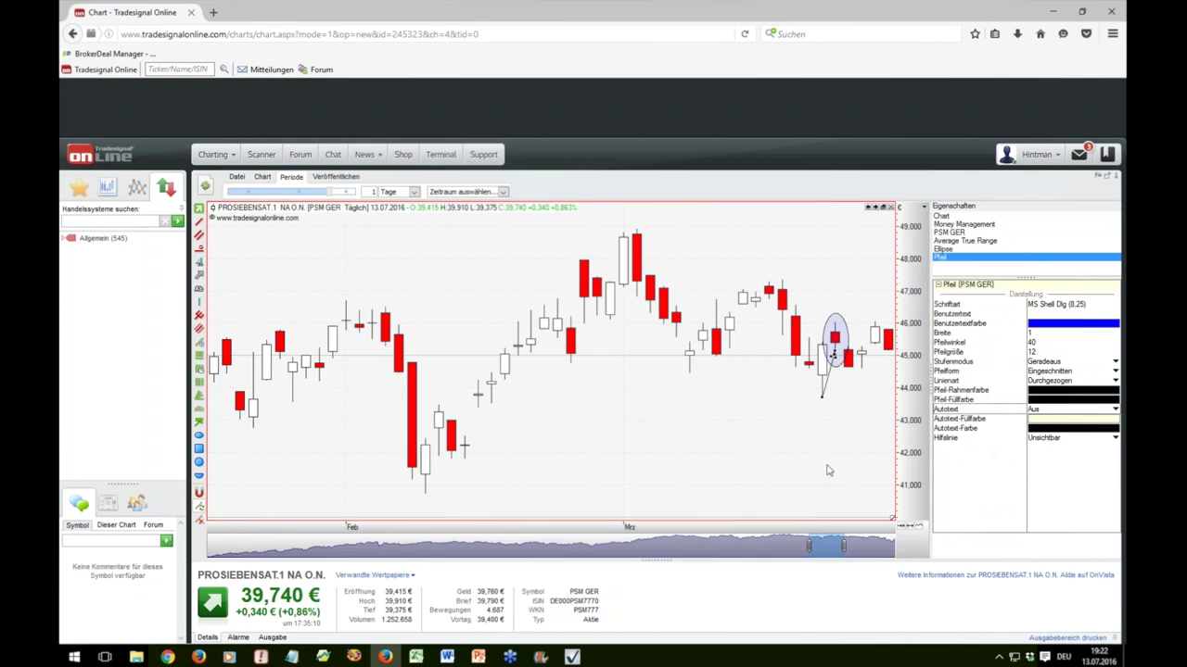
# Set the arrow's user text colour to green and its width to 2
pyautogui.click(1066, 323)
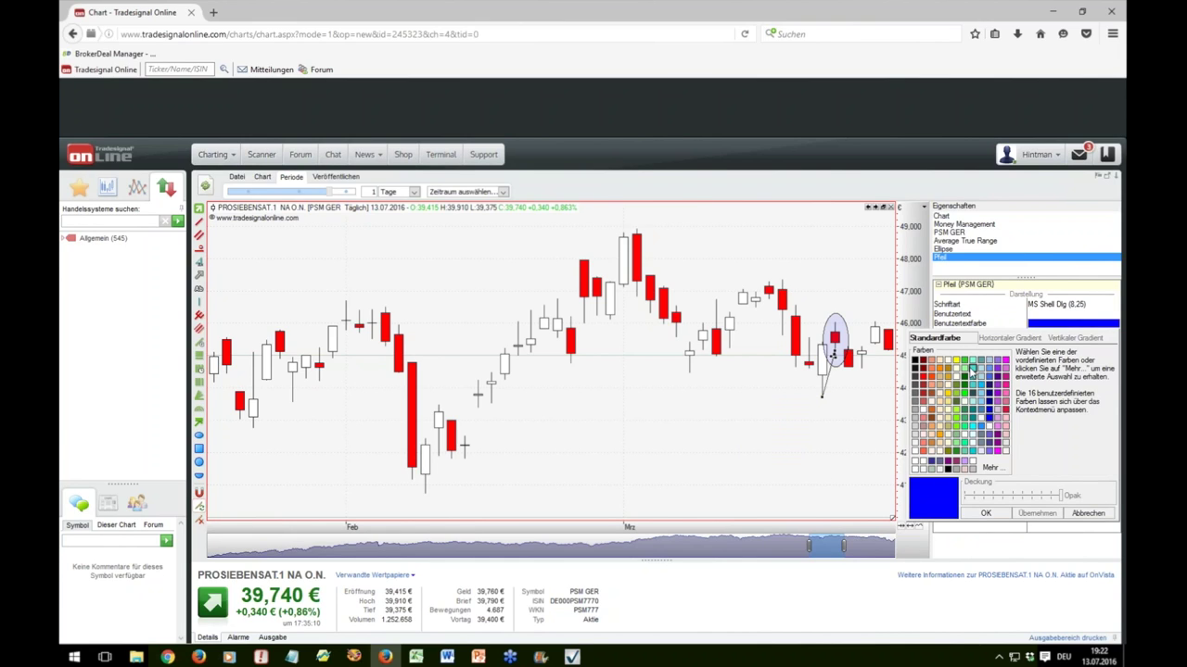
pyautogui.click(966, 387)
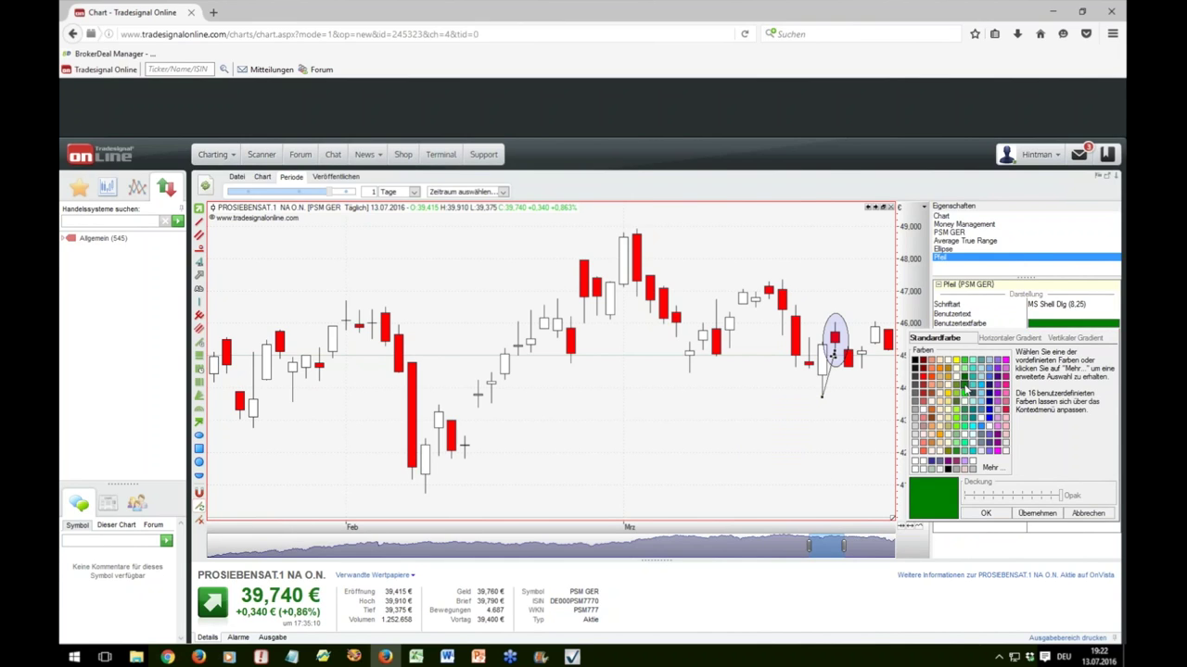
pyautogui.click(987, 513)
pyautogui.click(1055, 343)
pyautogui.click(1038, 333)
pyautogui.write('2')
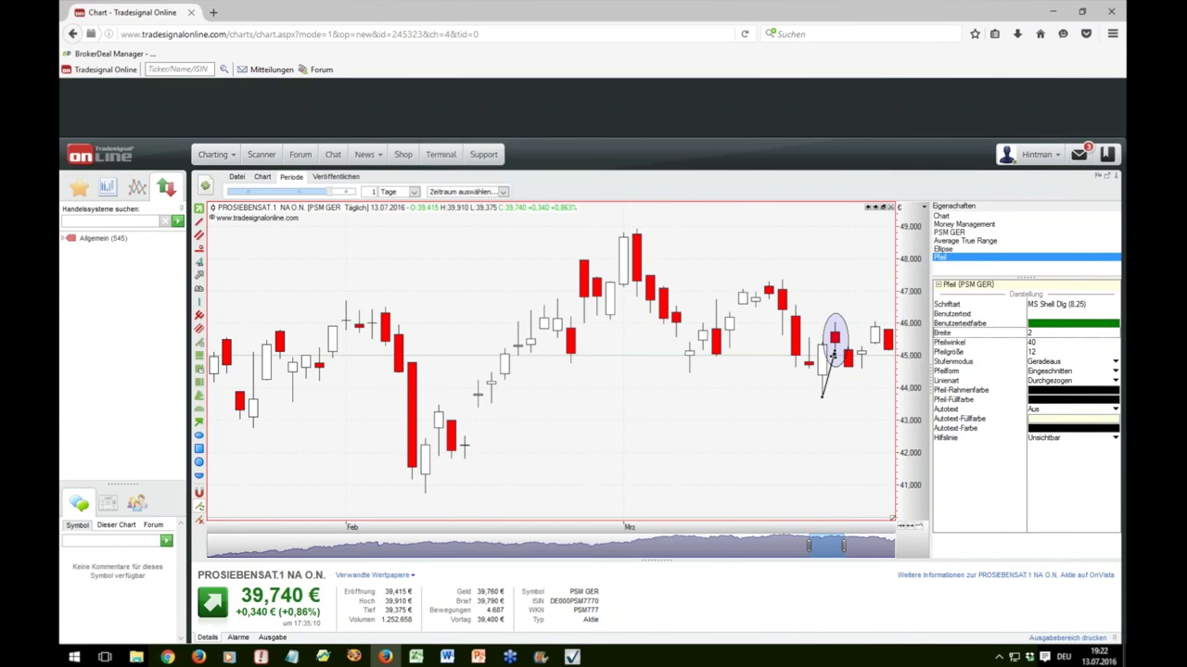
# Set both the arrow's fill colour and its frame colour to green, and deselect it
pyautogui.click(1038, 396)
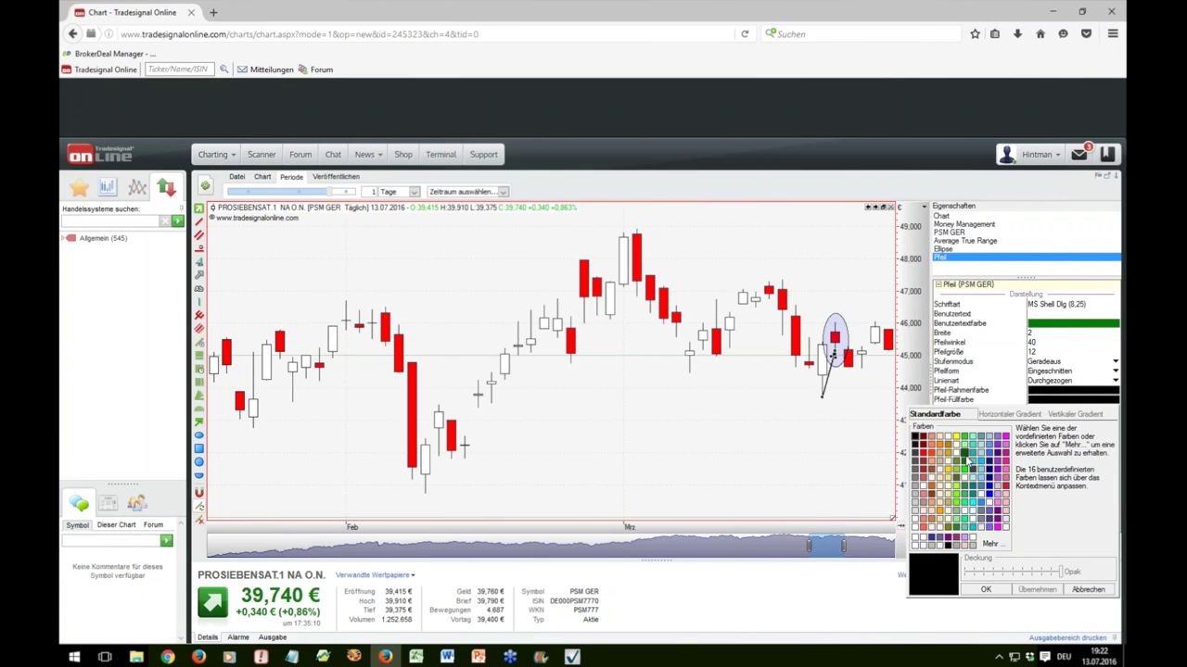
pyautogui.click(969, 461)
pyautogui.click(985, 590)
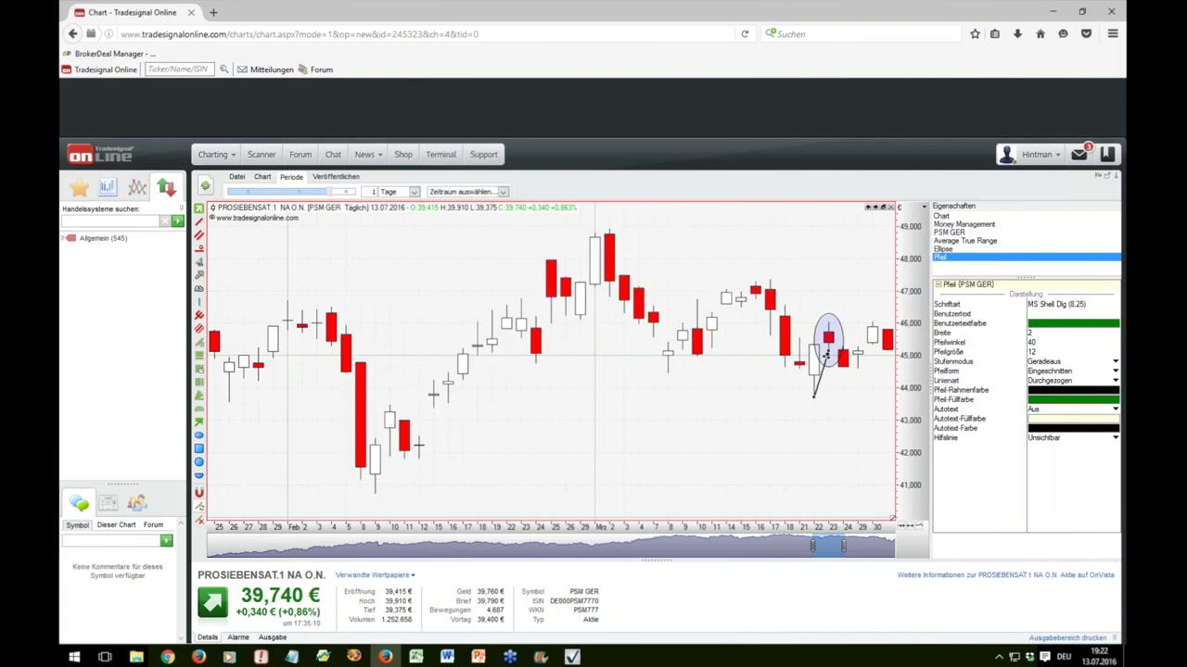
pyautogui.scroll(2, 825, 355)
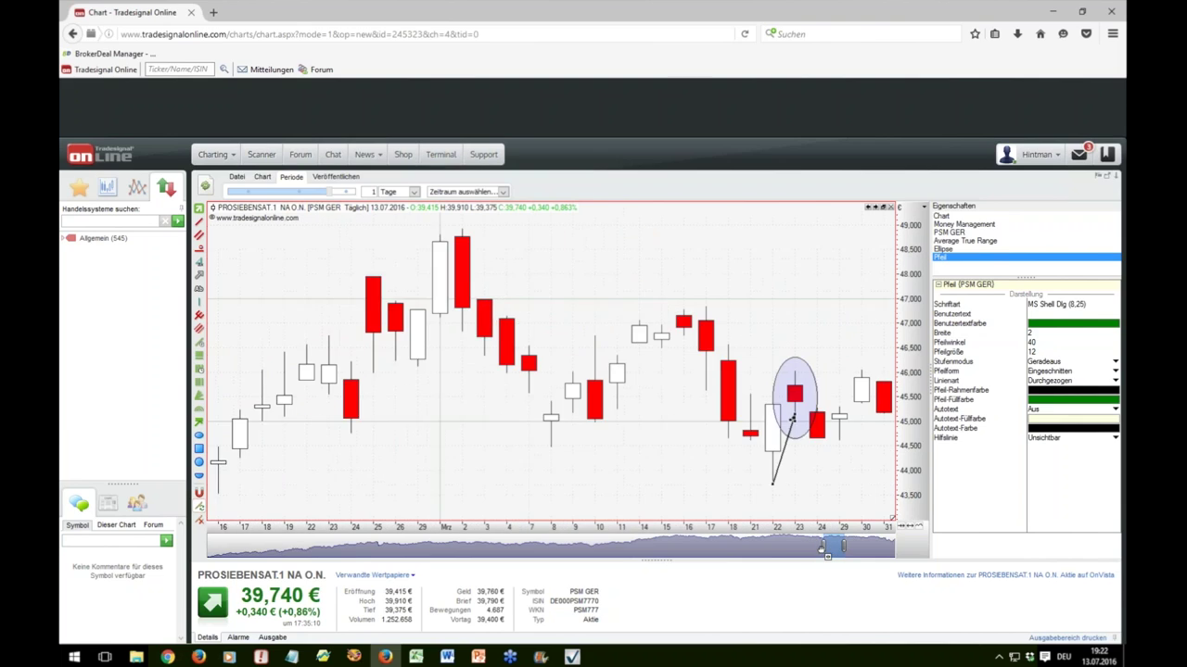
pyautogui.click(1043, 392)
pyautogui.click(964, 451)
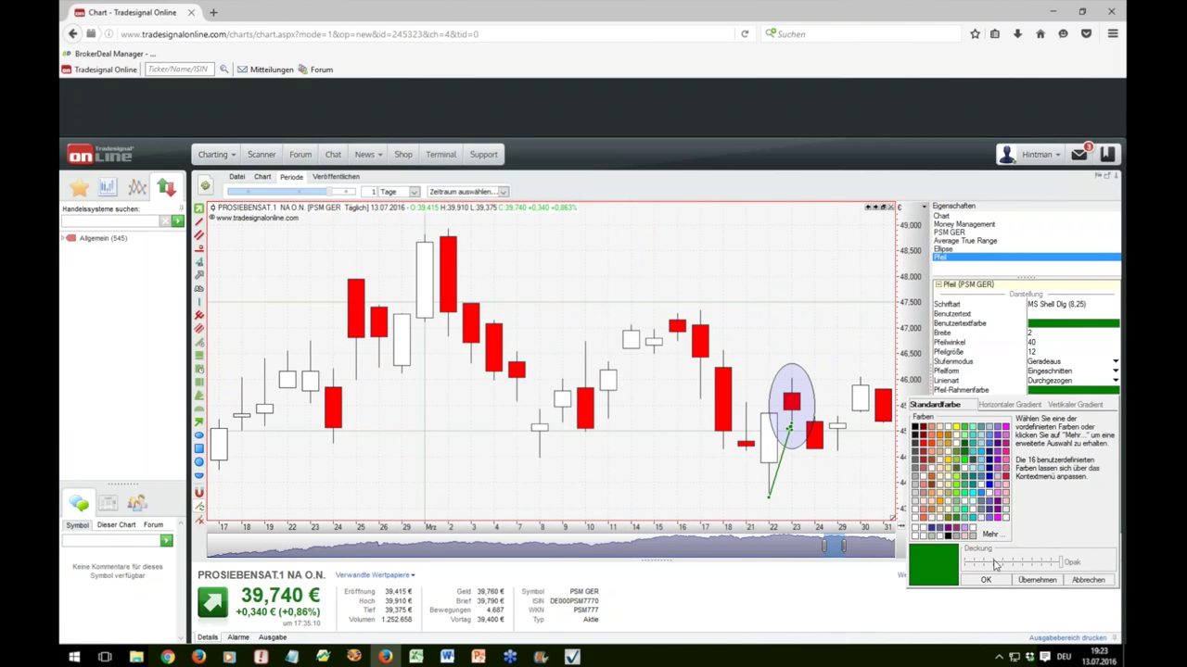
pyautogui.click(985, 580)
pyautogui.click(871, 488)
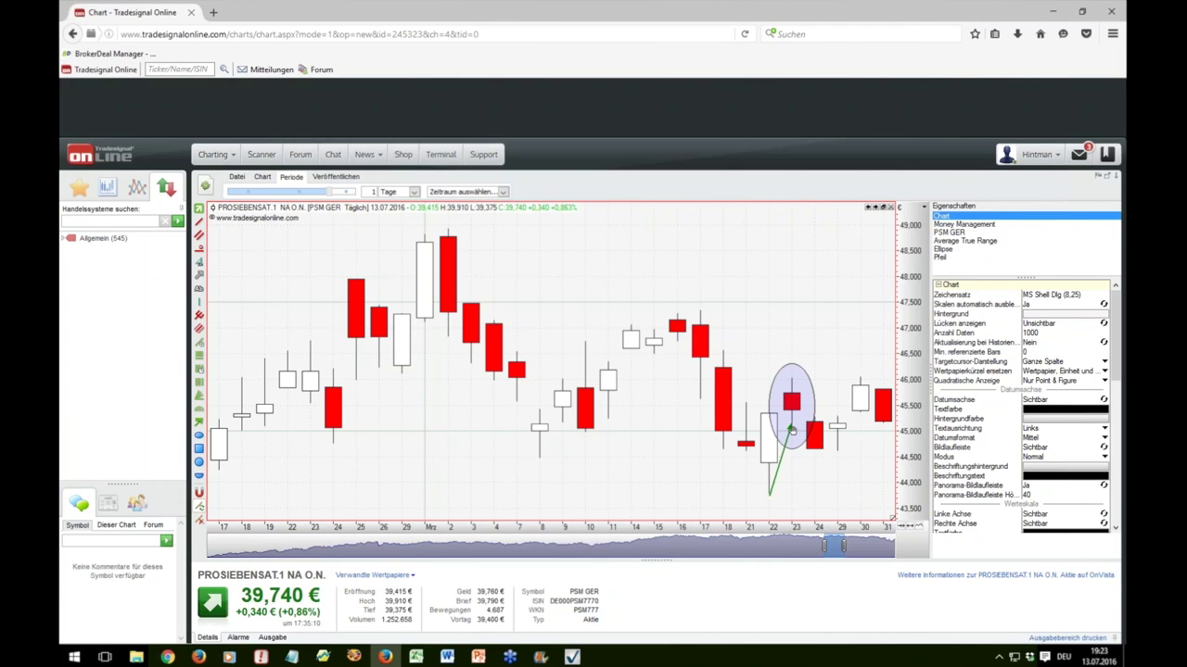
pyautogui.moveTo(791, 431)
pyautogui.moveTo(830, 547); pyautogui.dragTo(828, 547)
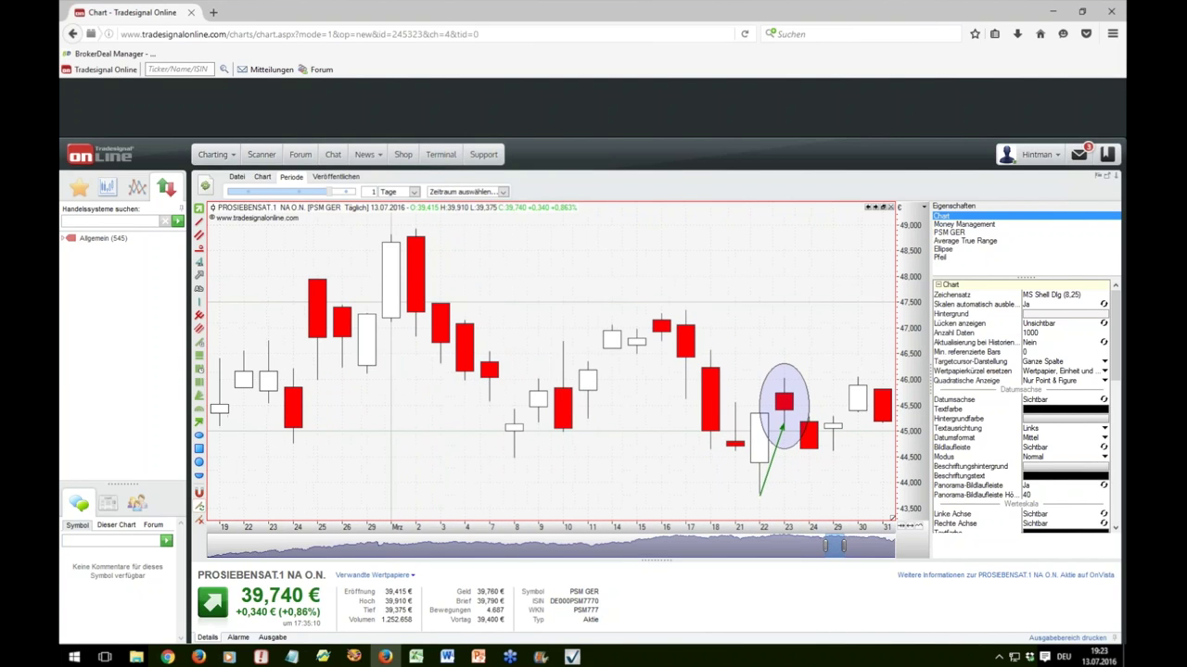
pyautogui.scroll(-2, 830, 547)
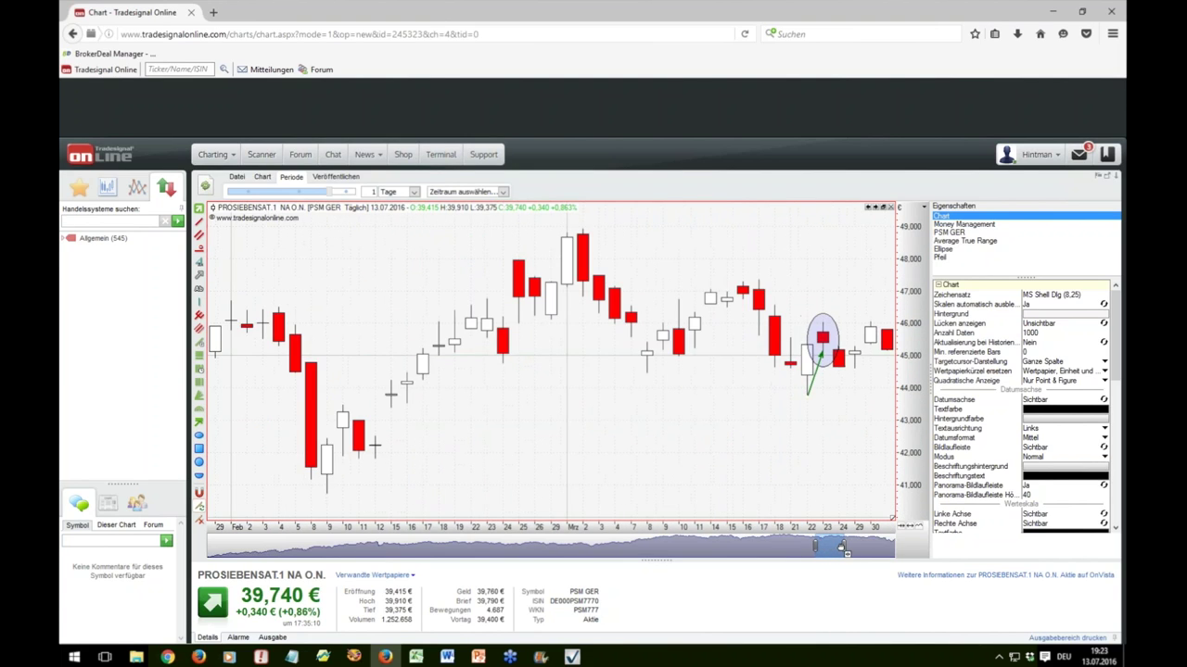
pyautogui.scroll(2, 839, 547)
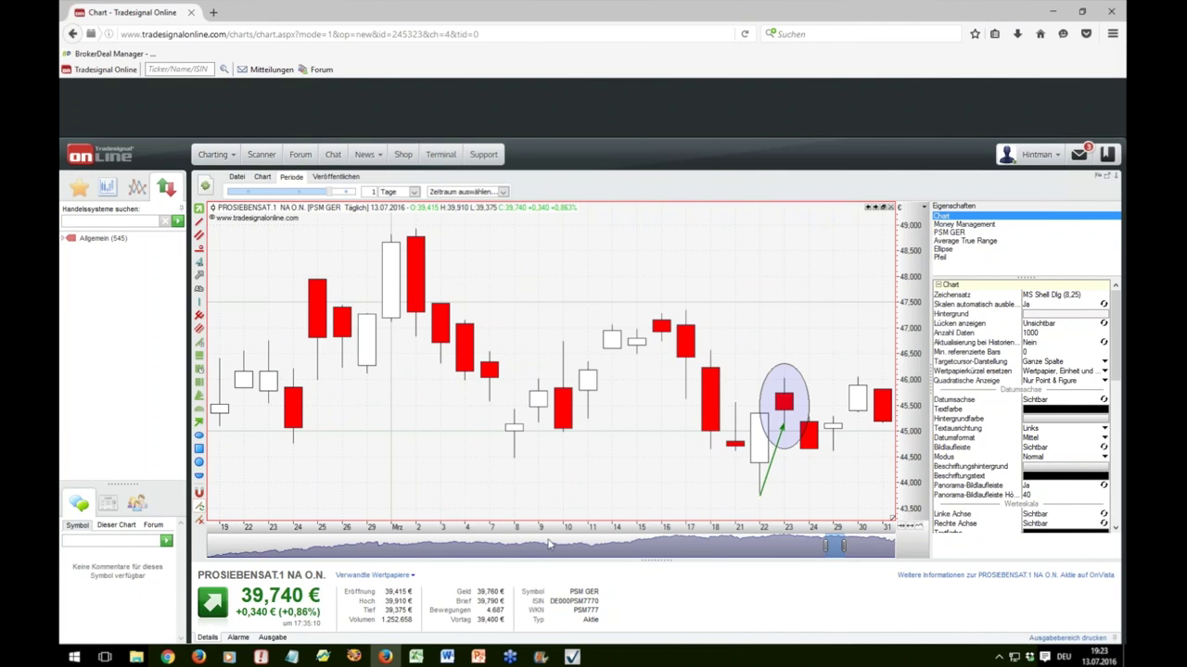
# Switch to Excel and look up the ALV short candidate of 23.03.2016 in the Swingtrading nach CRV sheet
pyautogui.click(415, 656)
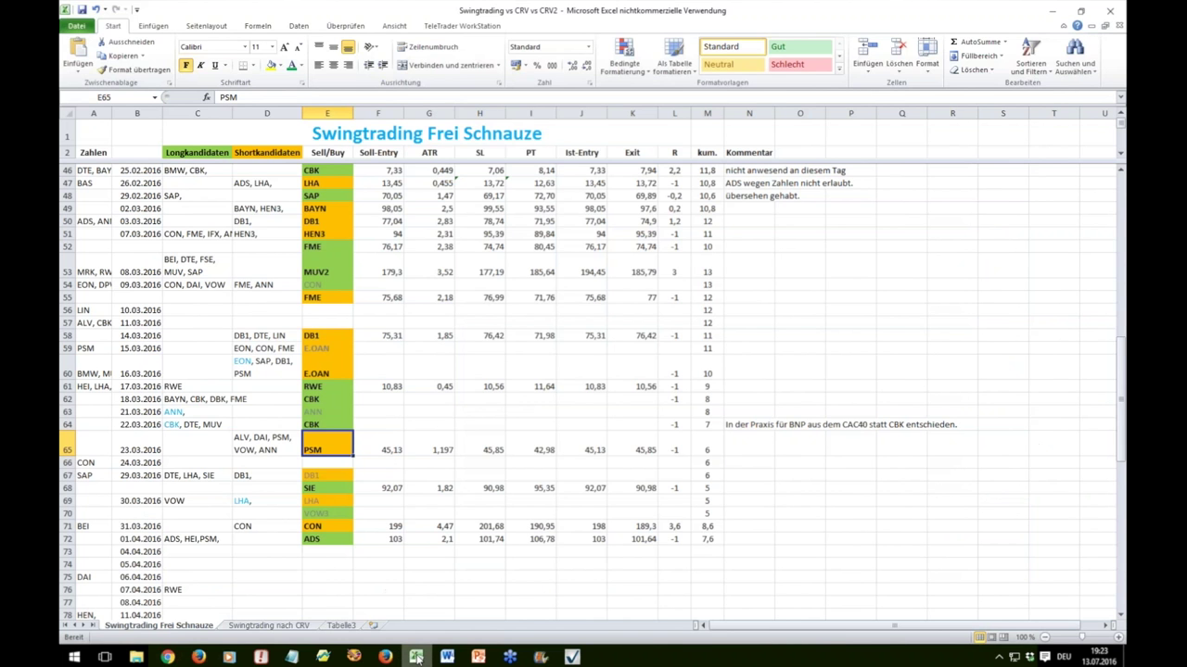
pyautogui.click(263, 627)
pyautogui.click(313, 410)
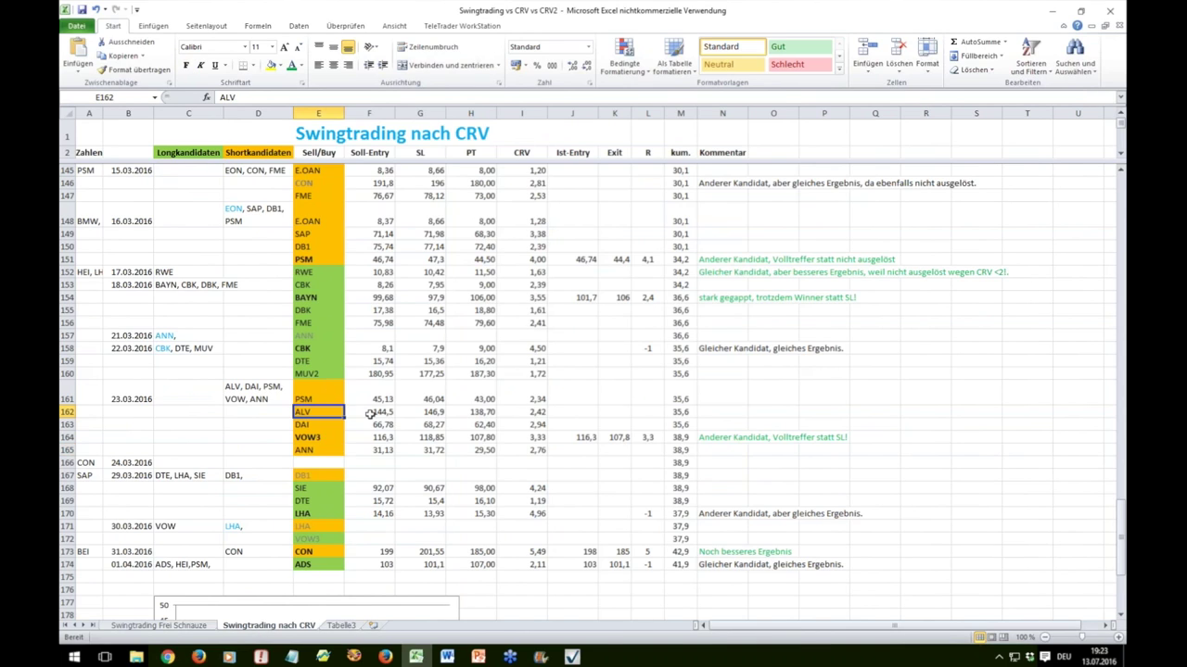
# Switch to Tradesignal Online in the browser and open the Allianz chart from the Dax 30 list
pyautogui.click(385, 656)
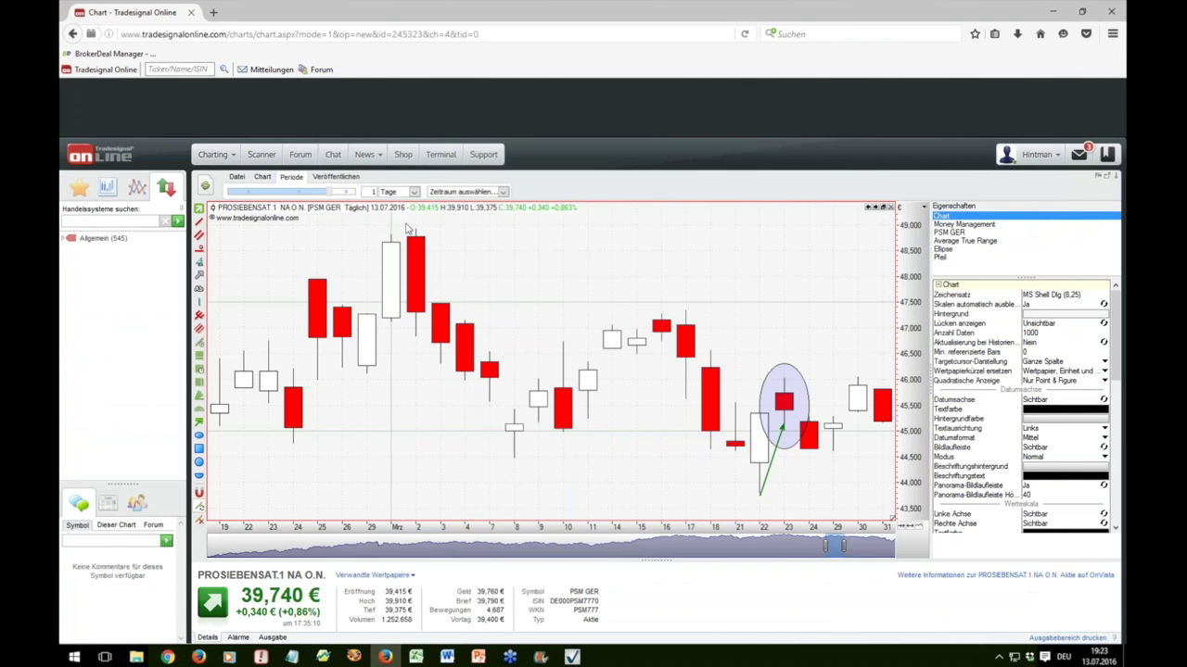
pyautogui.click(79, 187)
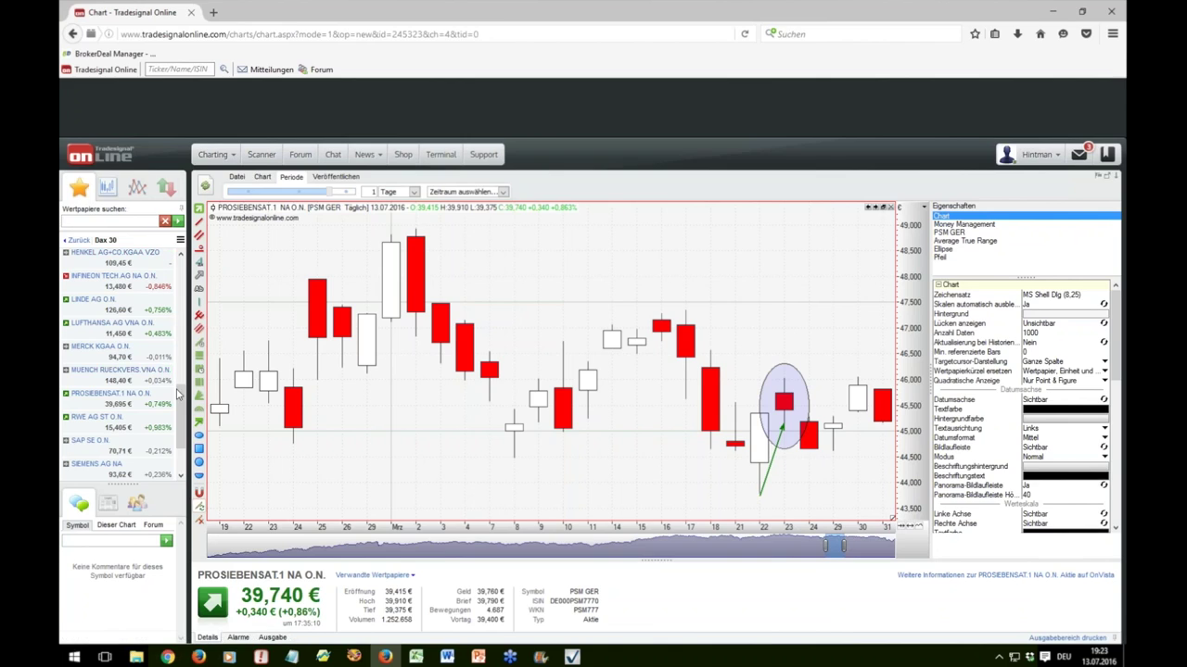
pyautogui.click(104, 280)
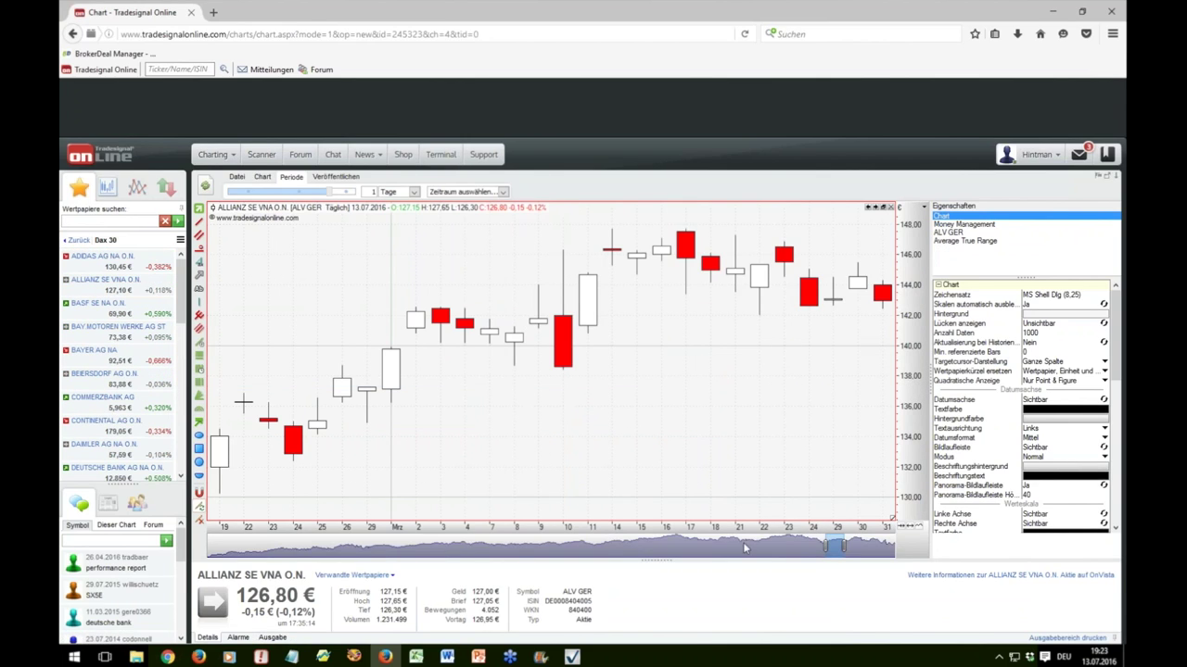
# Draw an ellipse around the 23 March candle of the Allianz chart, from about 147.43 to 143.57, and deselect it
pyautogui.scroll(-1, 752, 549)
pyautogui.click(197, 452)
pyautogui.moveTo(832, 232); pyautogui.dragTo(795, 280)
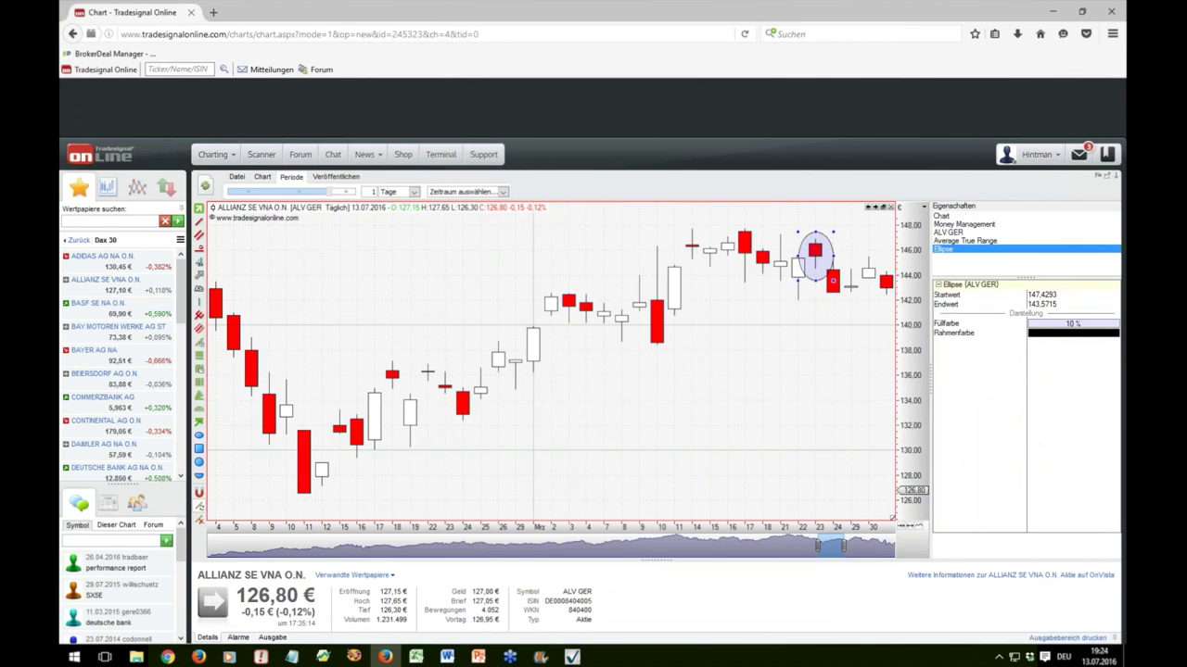
pyautogui.click(855, 342)
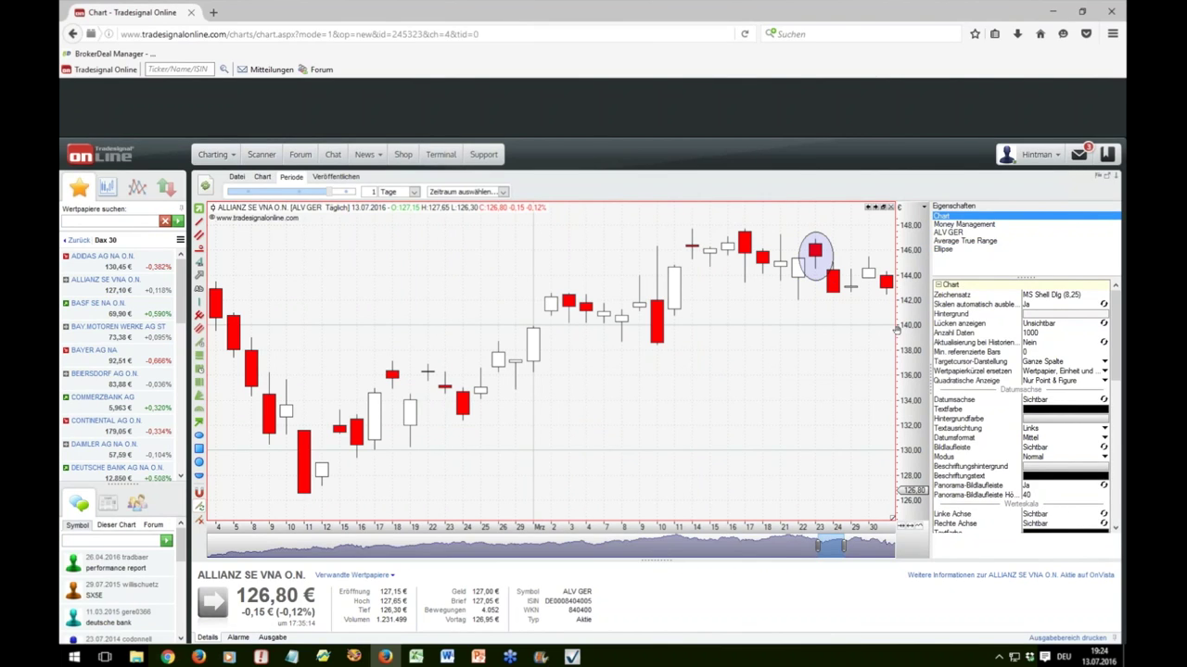
pyautogui.moveTo(834, 330); pyautogui.dragTo(813, 330)
# Open the Daimler chart and draw an ellipse around its 23 March candle, from about 68.40 to 66.30
pyautogui.moveTo(182, 303); pyautogui.dragTo(183, 316)
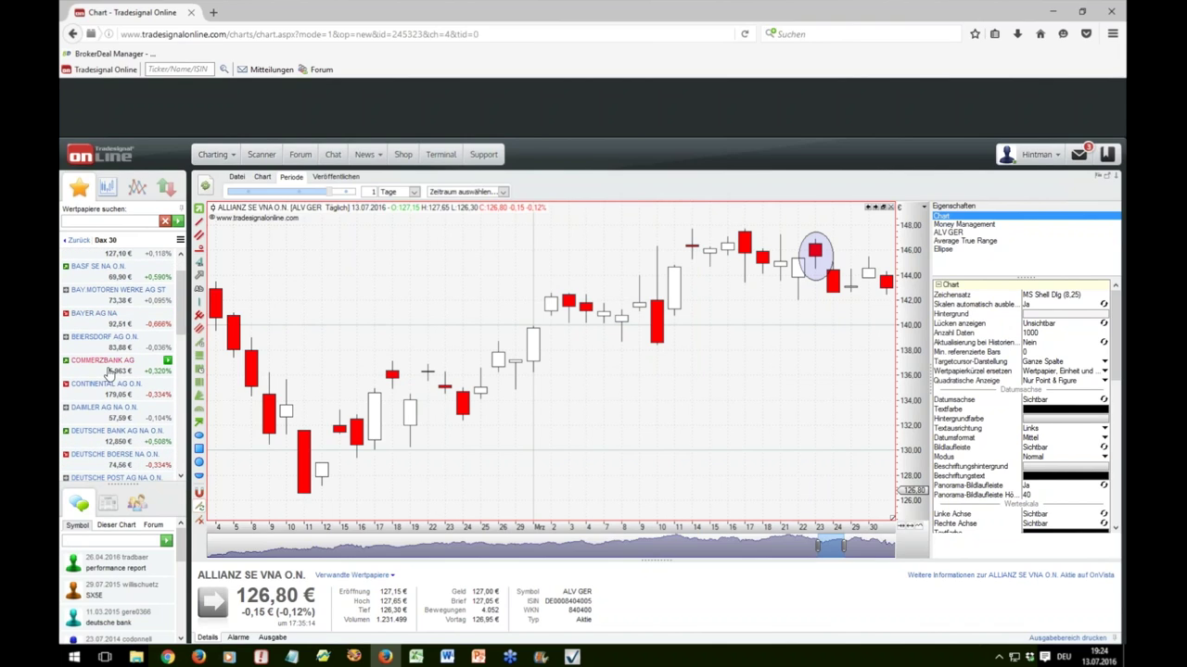
pyautogui.click(98, 407)
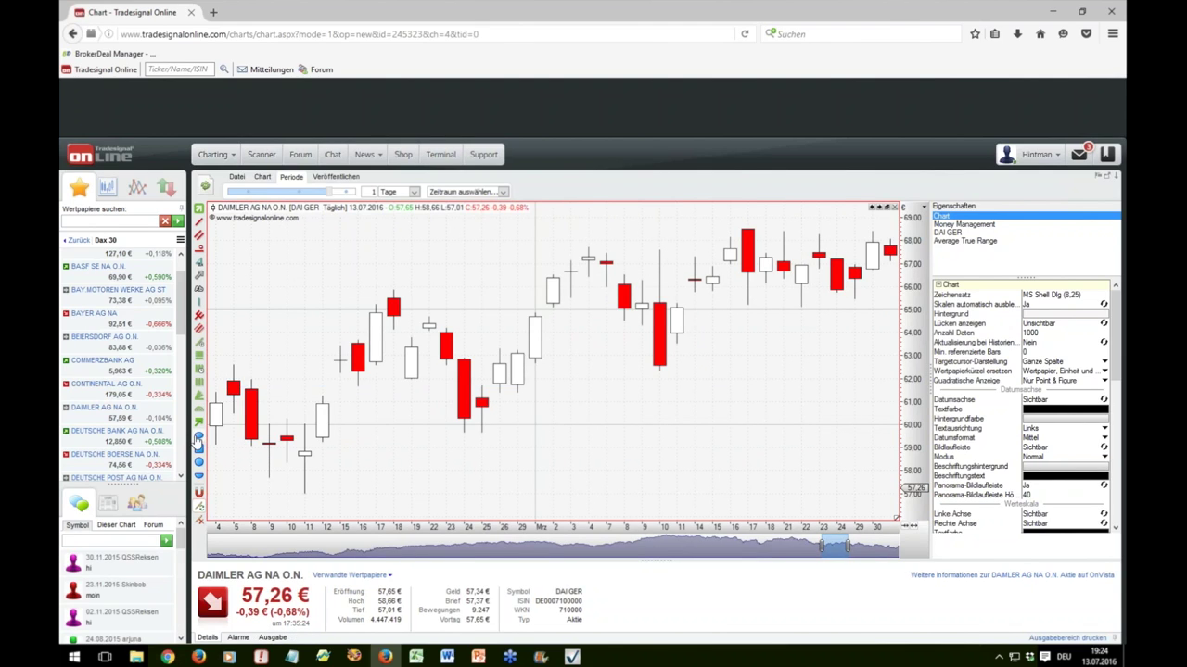
pyautogui.click(819, 253)
pyautogui.click(797, 281)
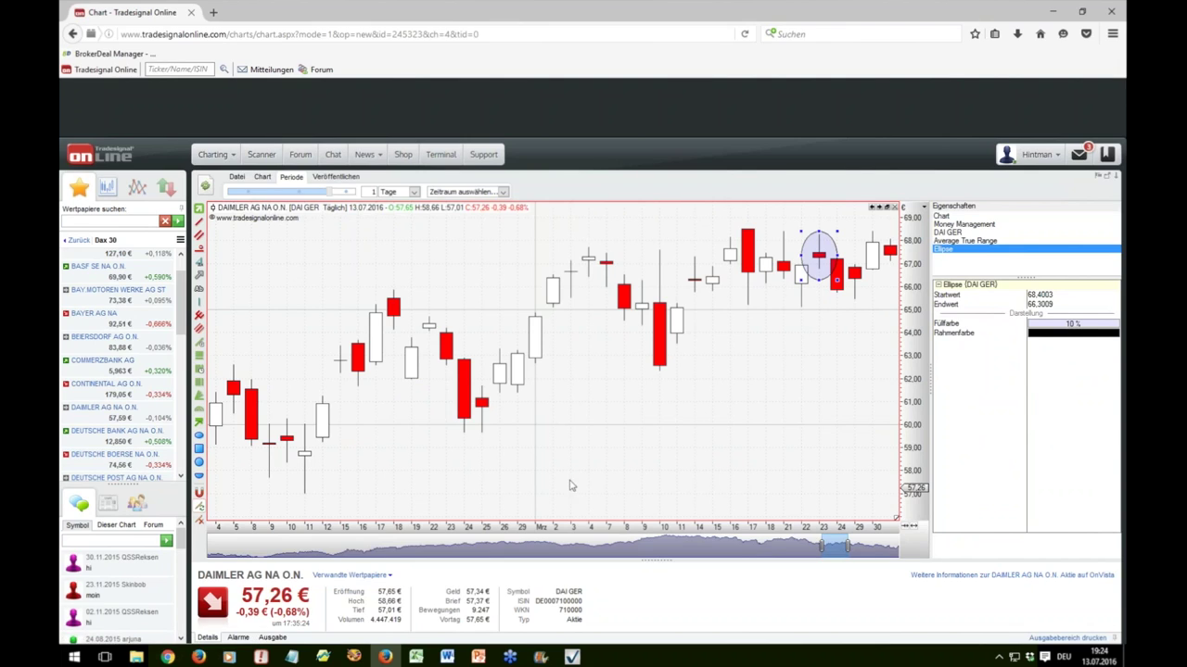
# Check the 23.03.2016 short candidates in Excel, then return to Tradesignal Online and open the Volkswagen chart
pyautogui.click(416, 657)
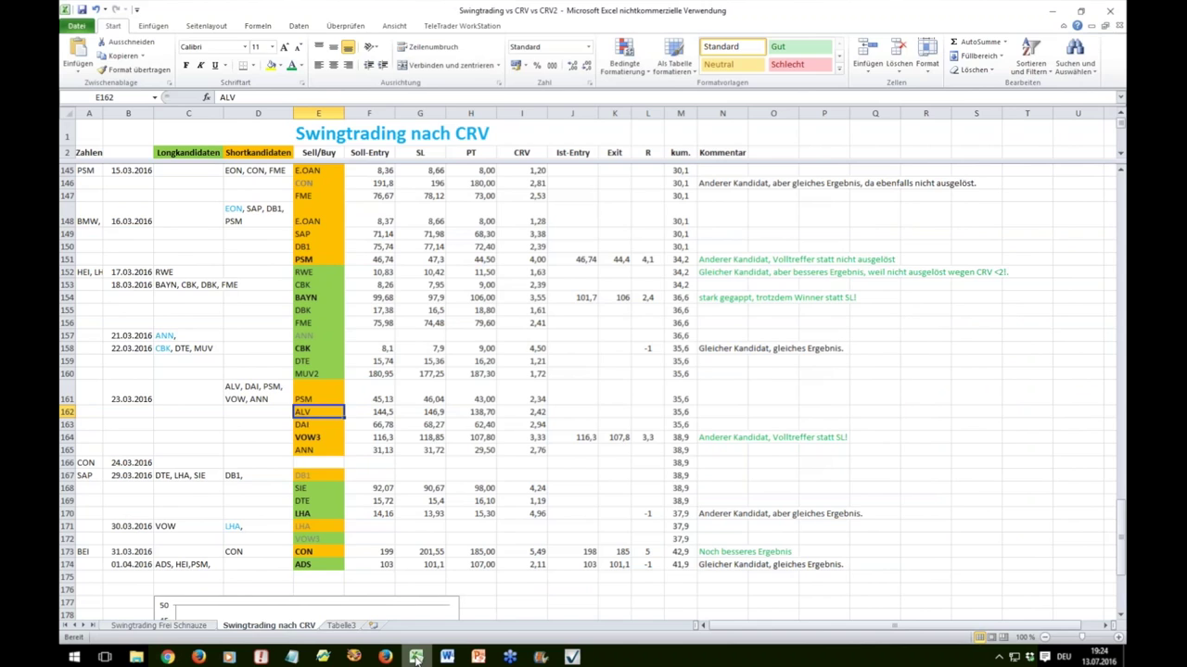
pyautogui.click(416, 657)
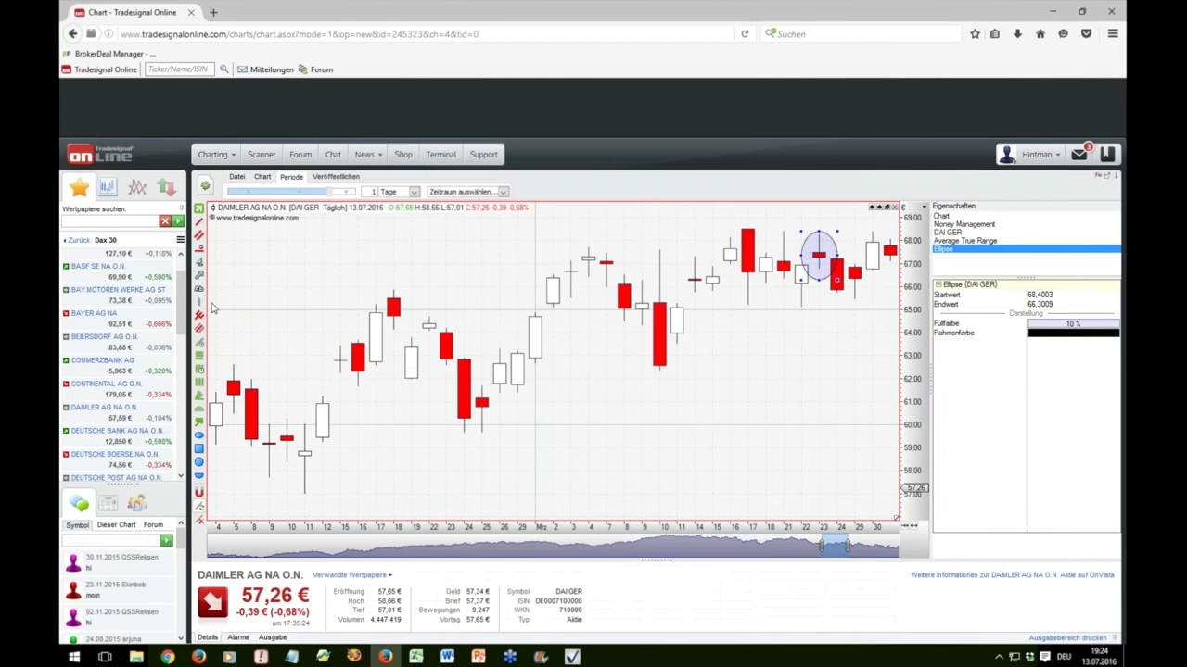
pyautogui.scroll(-3, 185, 461)
pyautogui.click(123, 443)
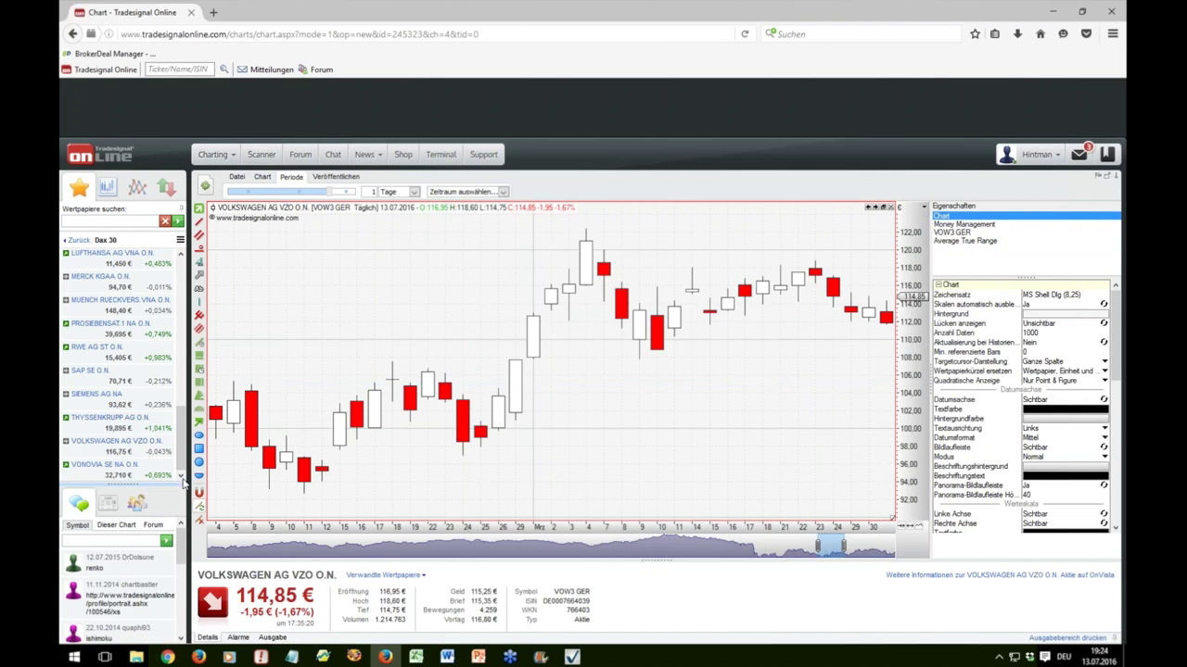
# Draw a circle from about 120.38 to 113.75 on the Volkswagen chart, centre it on the 23 March candle, and deselect it
pyautogui.moveTo(833, 258); pyautogui.dragTo(814, 279)
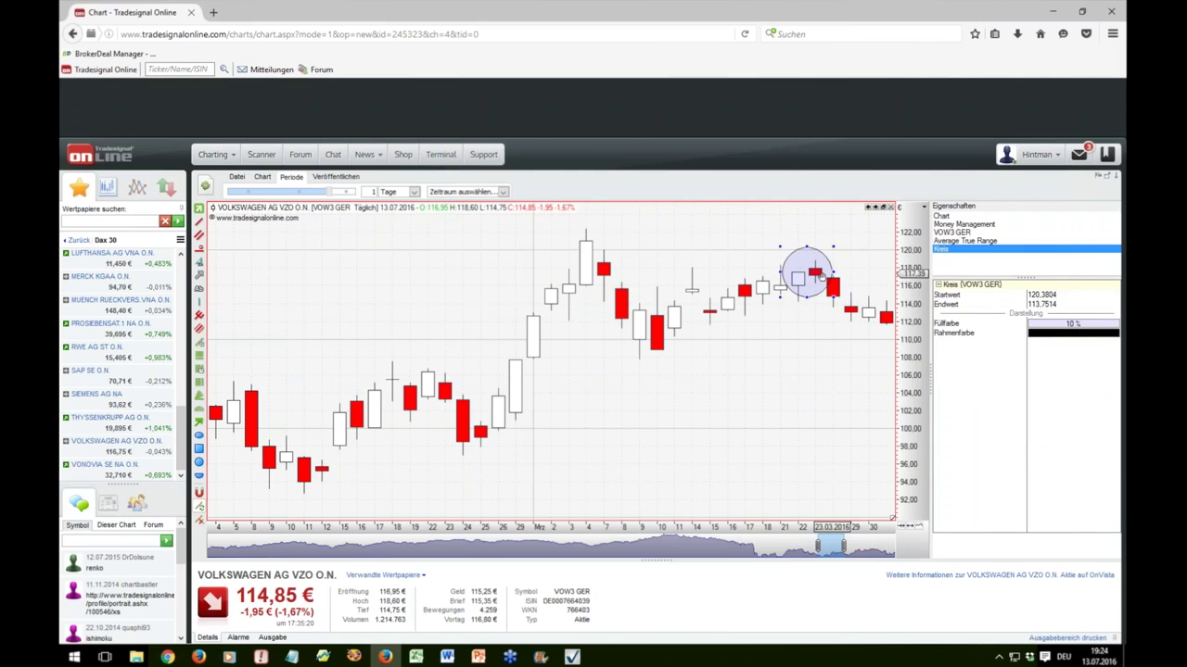
pyautogui.moveTo(839, 270); pyautogui.dragTo(851, 273)
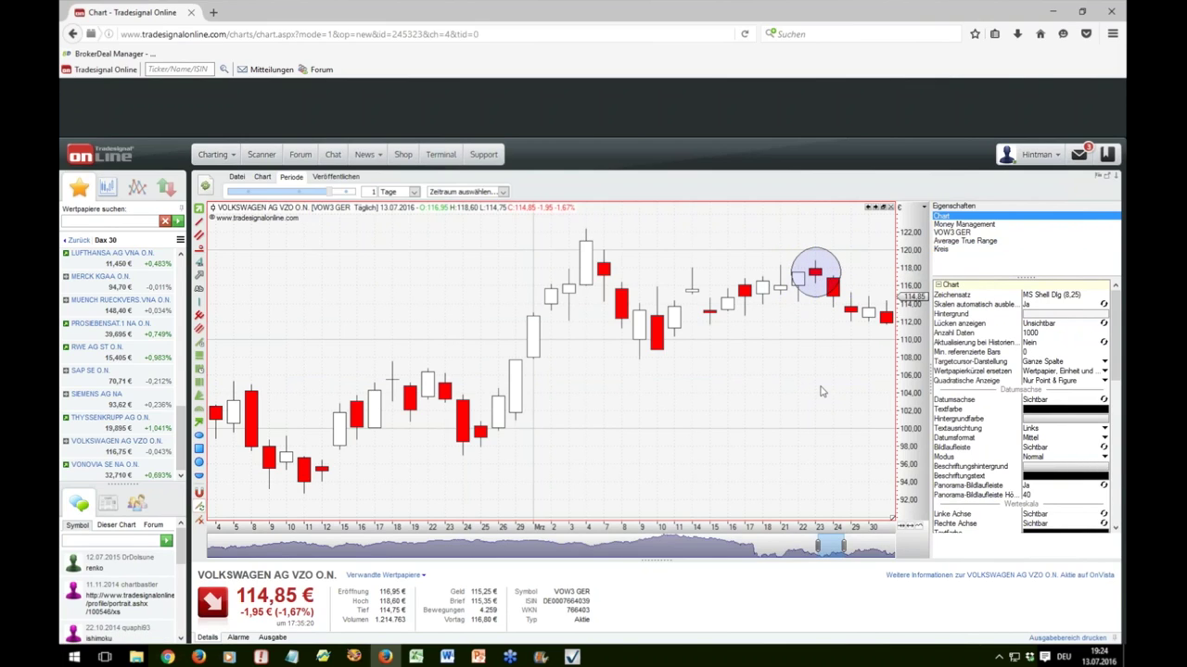
pyautogui.moveTo(701, 368); pyautogui.dragTo(742, 325)
# Open the Vonovia chart, draw an ellipse around its 23 March candle, and deselect it
pyautogui.click(102, 466)
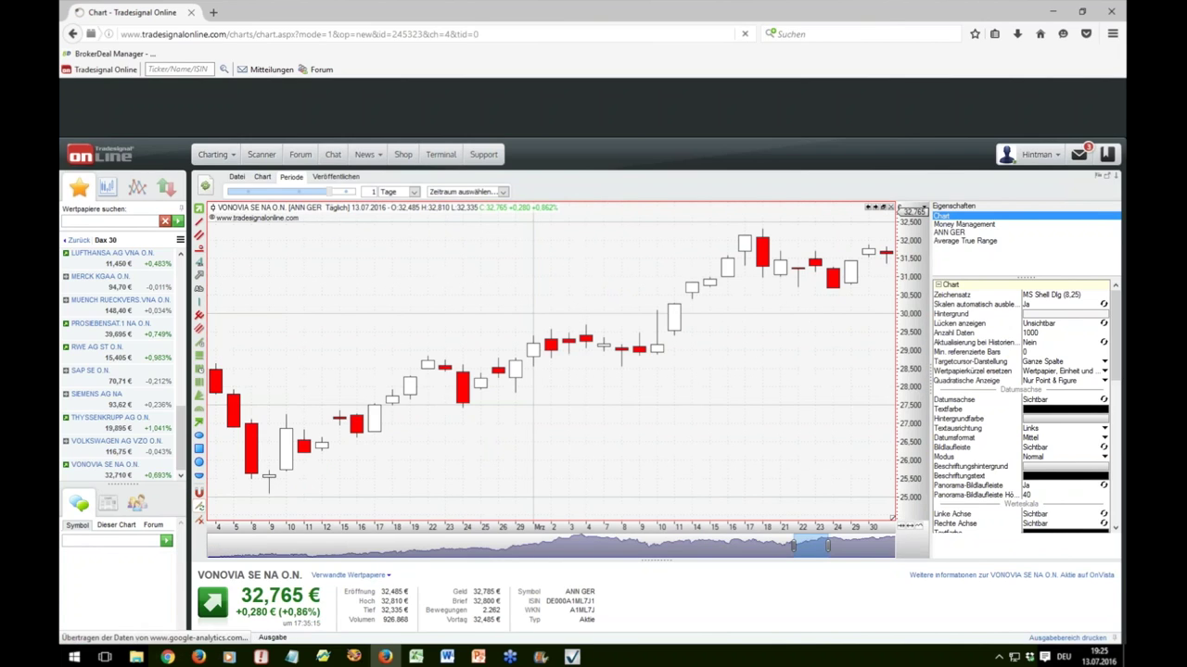
pyautogui.click(198, 438)
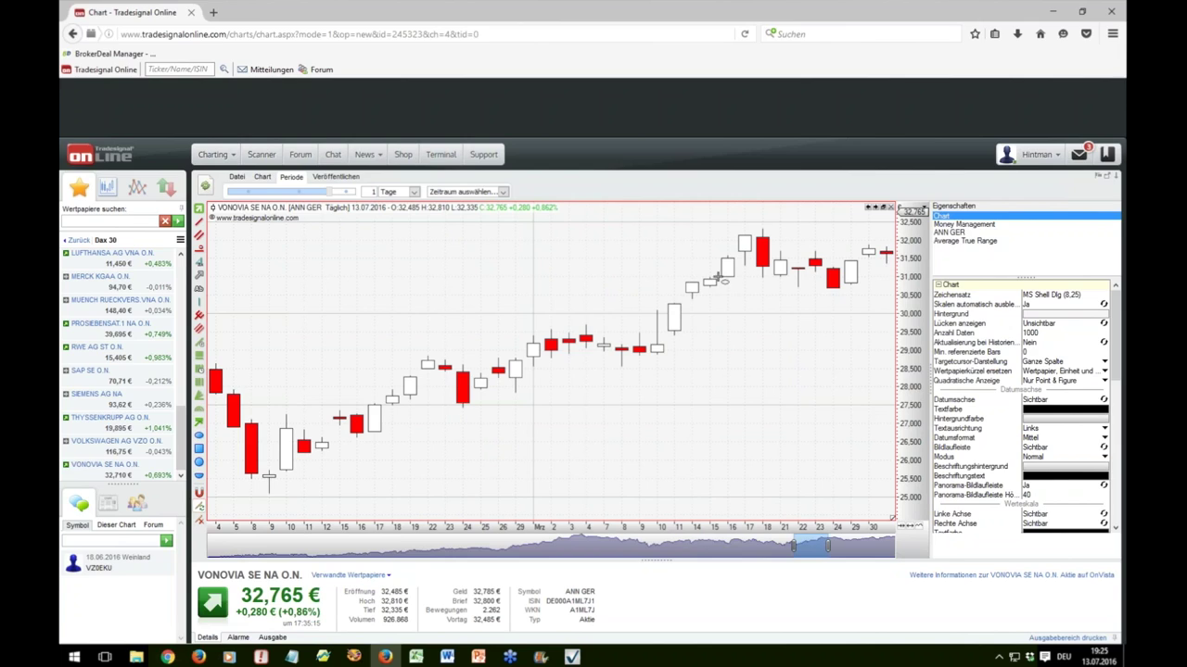
pyautogui.moveTo(830, 247); pyautogui.dragTo(805, 290)
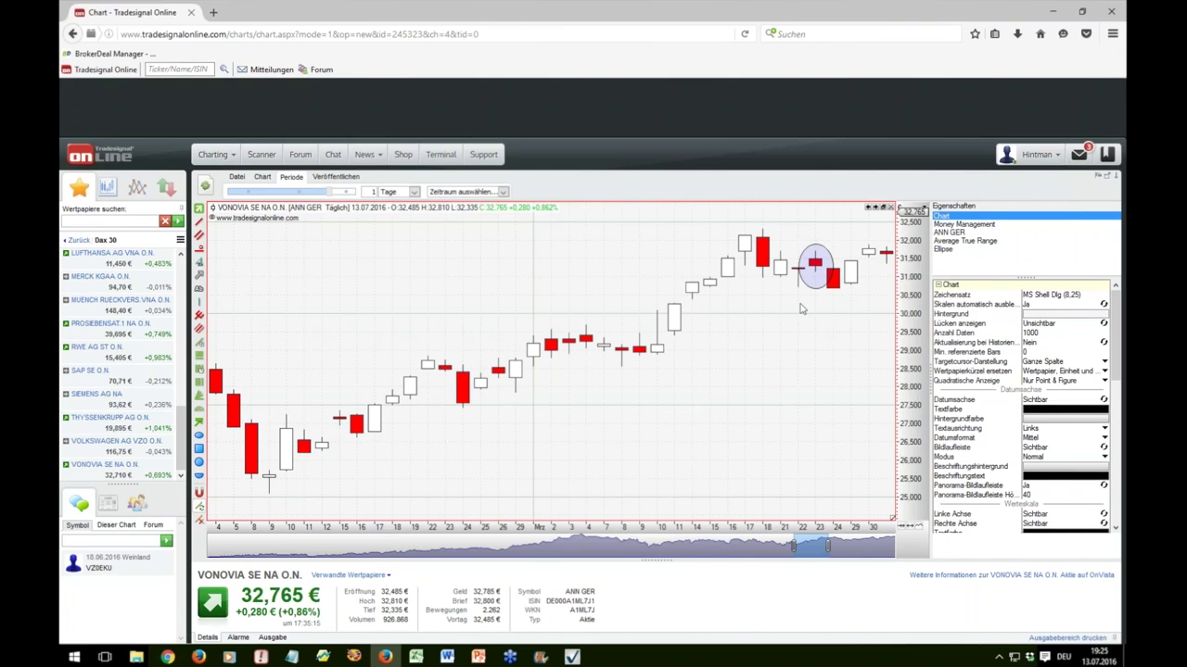
pyautogui.click(815, 342)
pyautogui.moveTo(814, 342); pyautogui.dragTo(817, 349)
pyautogui.click(819, 349)
# Reopen the ProSiebenSat.1 chart from the Dax 30 list and examine the candles following 23 March into early April
pyautogui.scroll(2, 182, 425)
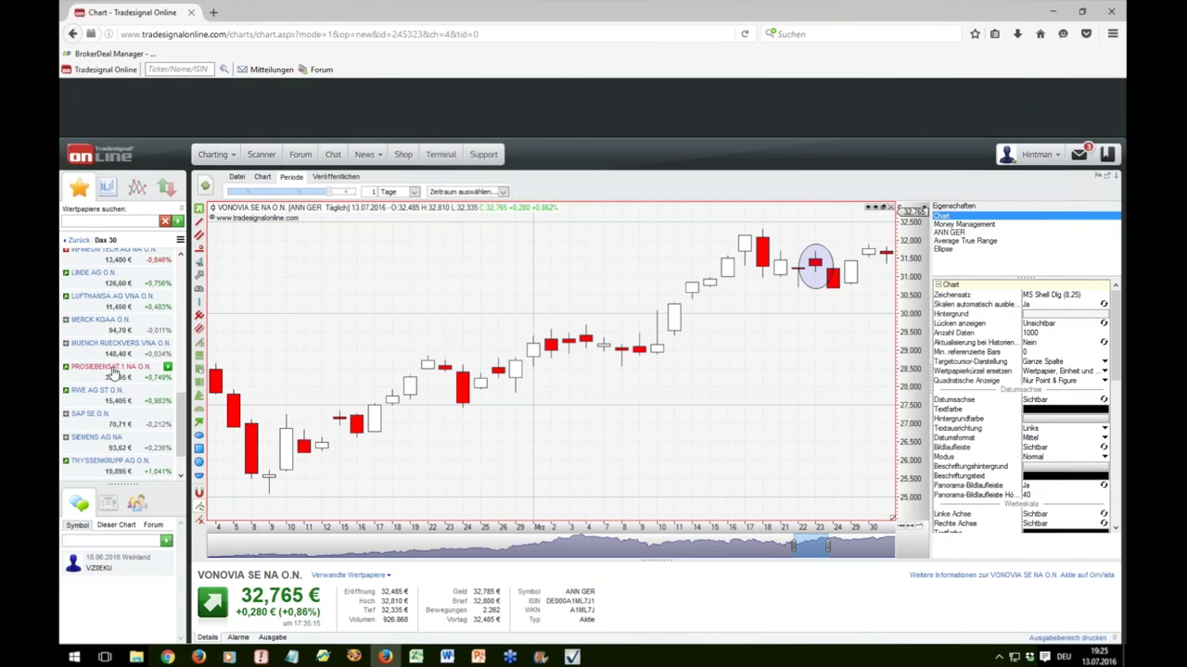
pyautogui.click(111, 367)
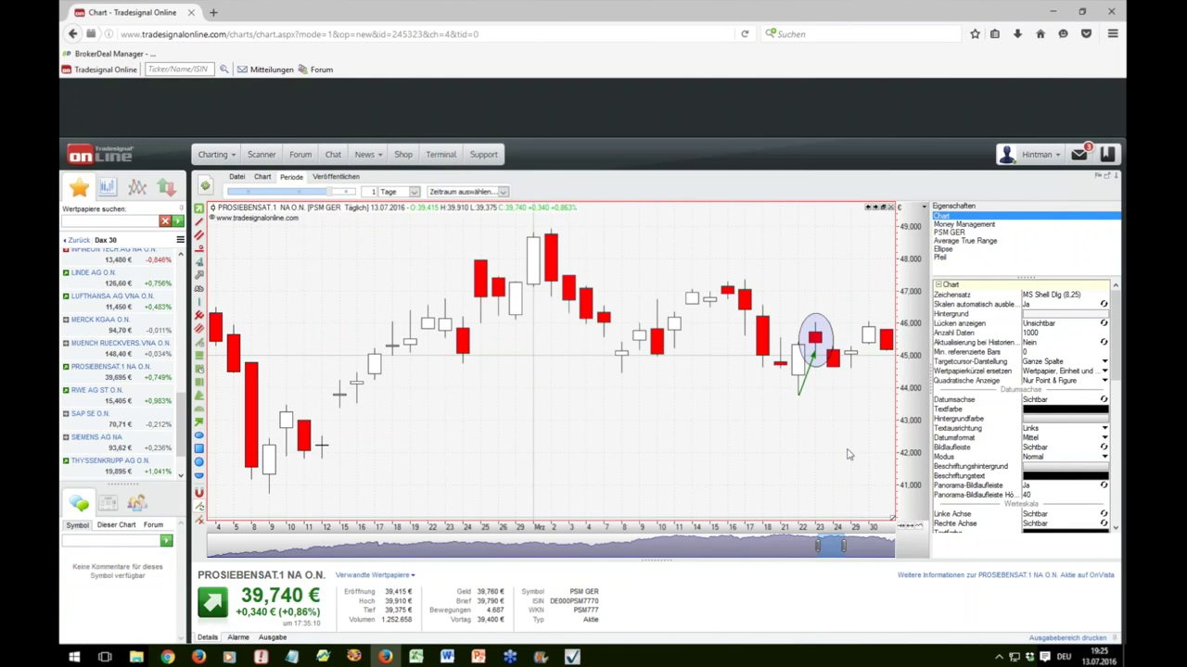
pyautogui.scroll(-3, 743, 491)
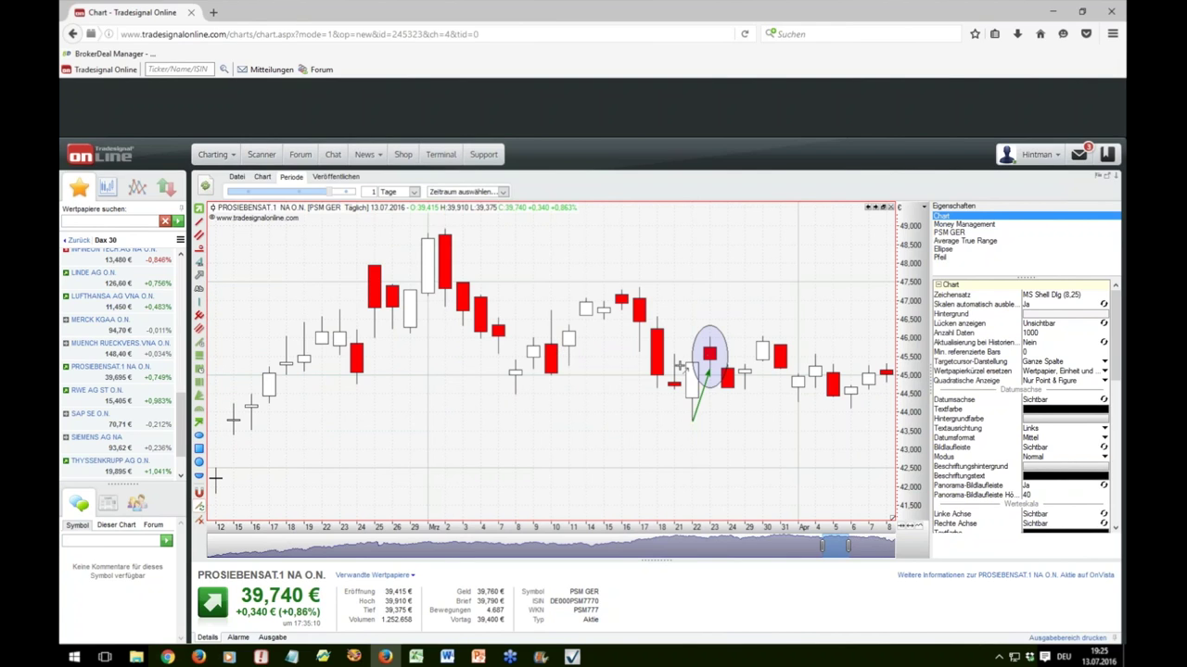
# Switch to Excel and look up the stop loss of the 23.03.2016 PSM trade in the Swingtrading Frei Schnauze sheet
pyautogui.click(415, 657)
pyautogui.click(197, 626)
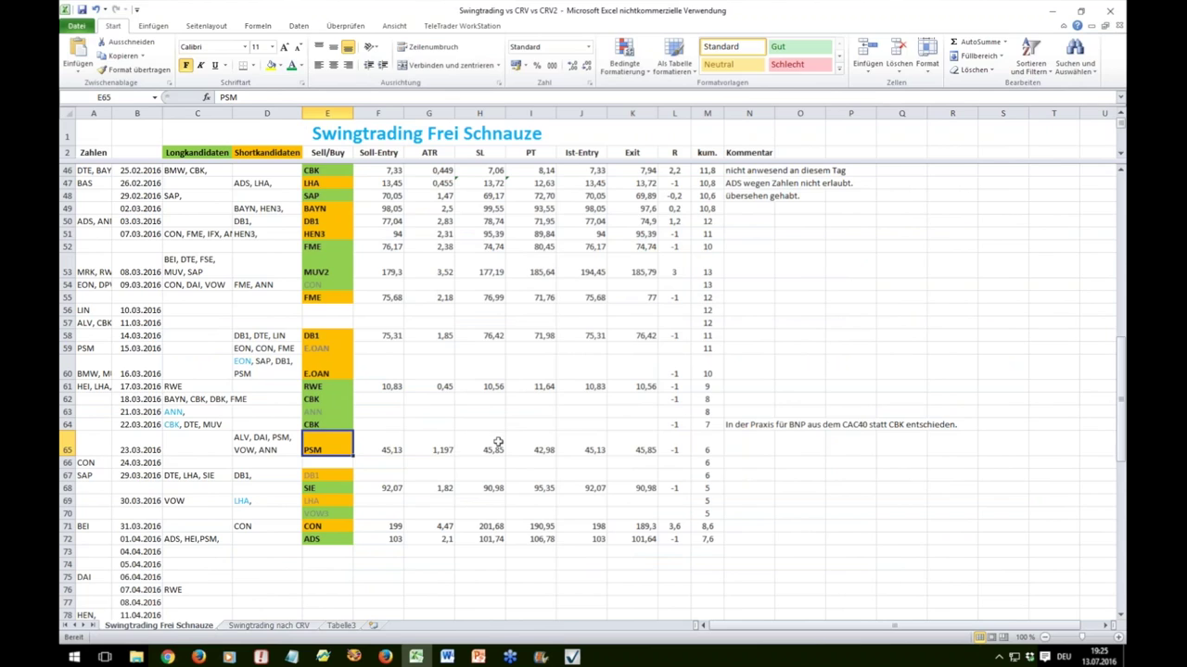
pyautogui.click(491, 443)
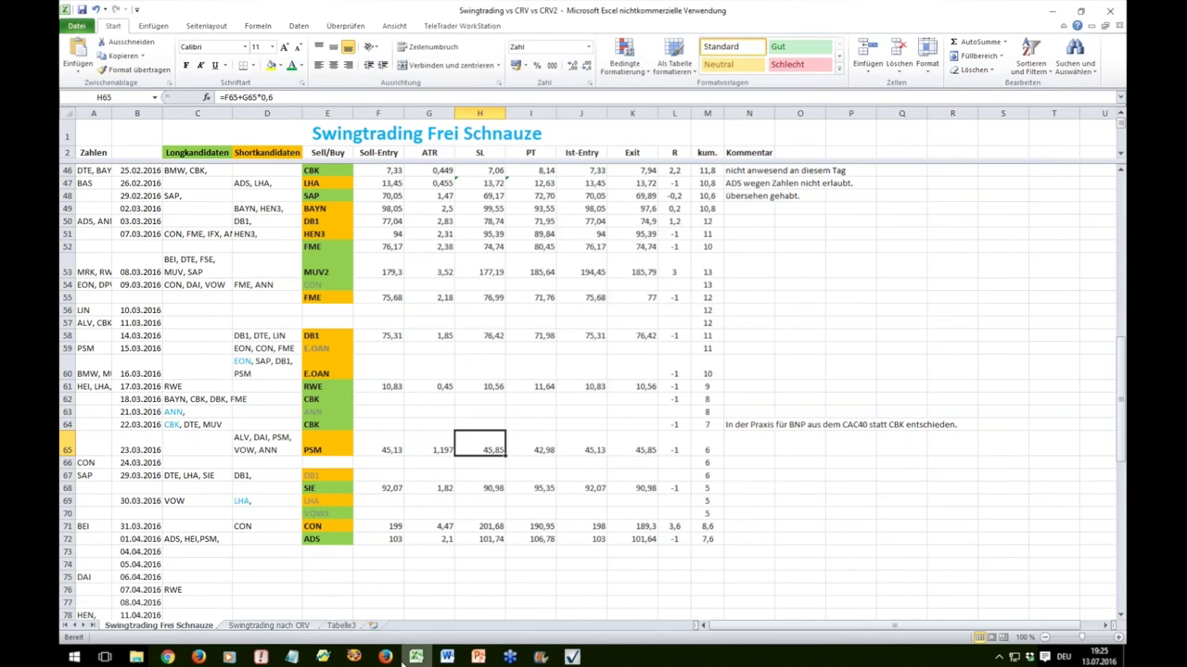
# In Tradesignal Online, draw a horizontal arrow from the 23 March candle to the 30 March candle and set its Autotext to Aus
pyautogui.click(385, 657)
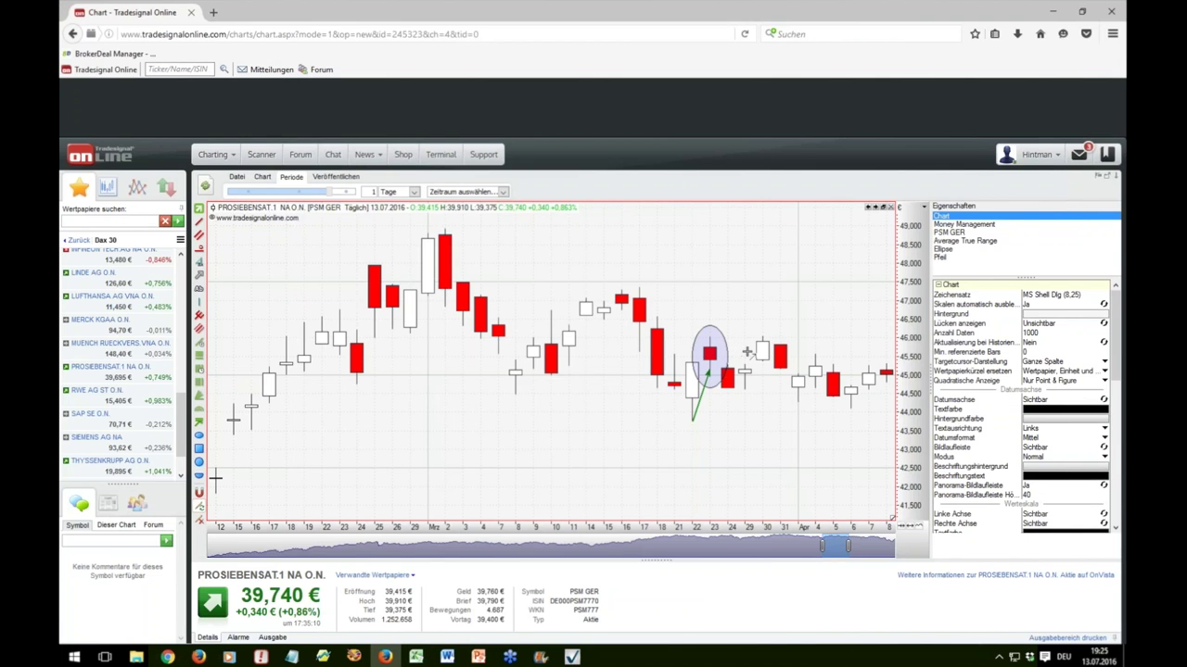
pyautogui.moveTo(758, 349)
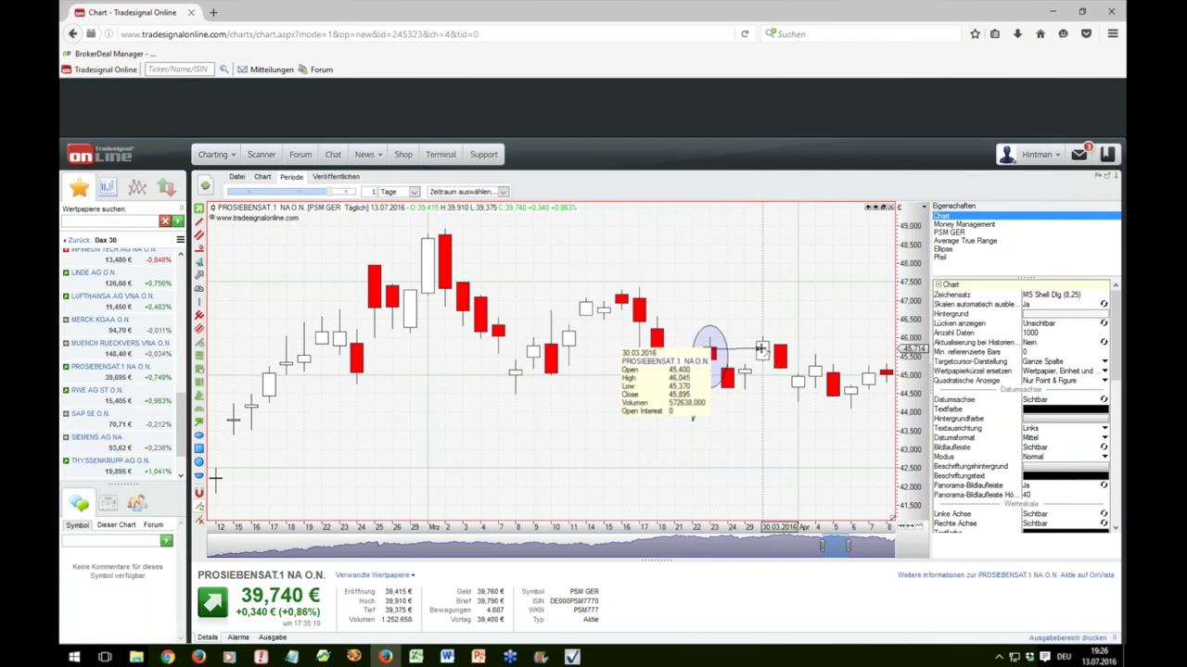
pyautogui.click(701, 391)
pyautogui.click(1042, 411)
pyautogui.click(1046, 422)
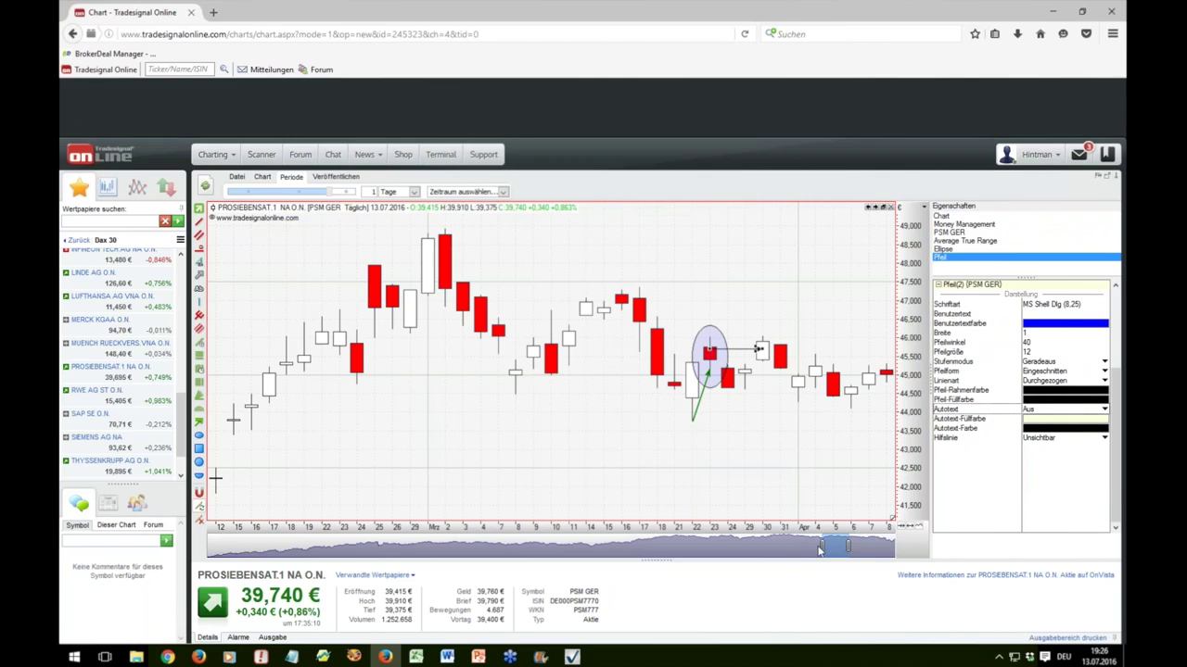
pyautogui.click(718, 474)
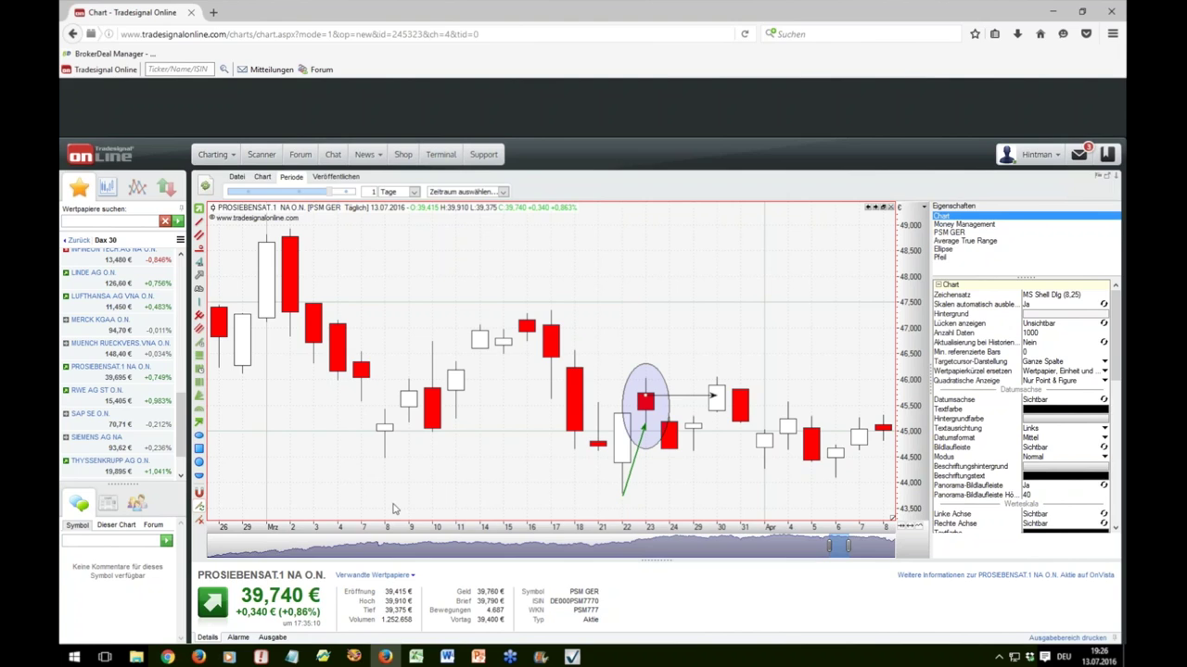
# Reopen the Allianz chart and draw a horizontal trend line at about 146.92 from the 23 March candle to early April
pyautogui.moveTo(417, 656)
pyautogui.scroll(5, 110, 287)
pyautogui.click(109, 286)
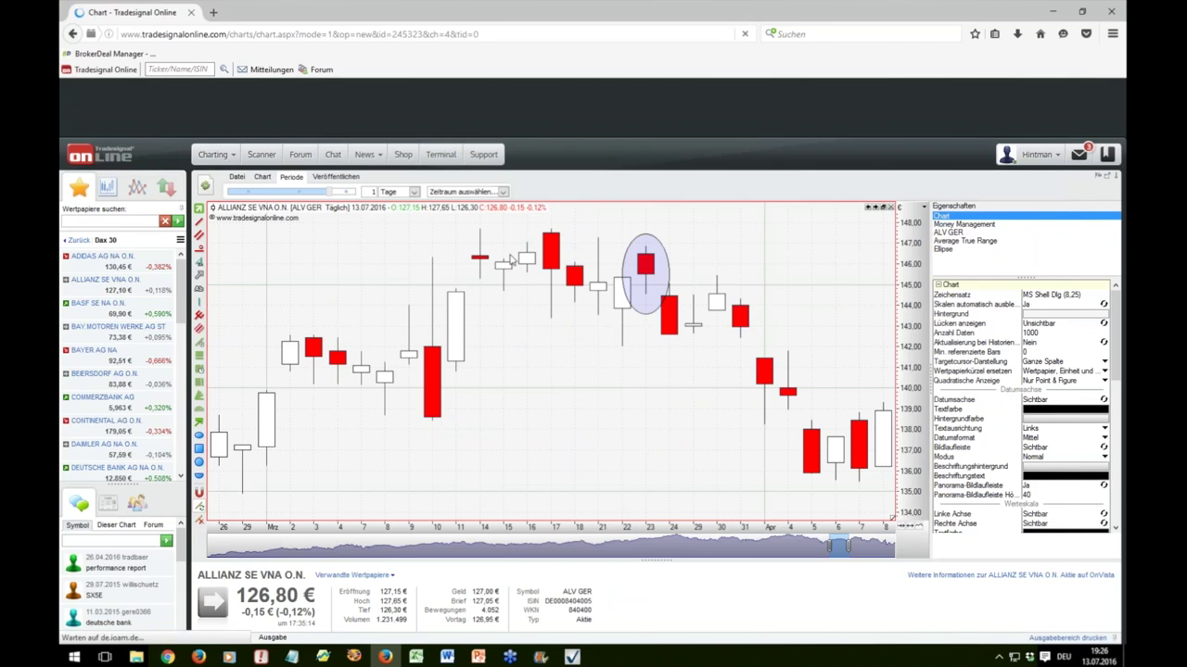
pyautogui.scroll(-2, 835, 547)
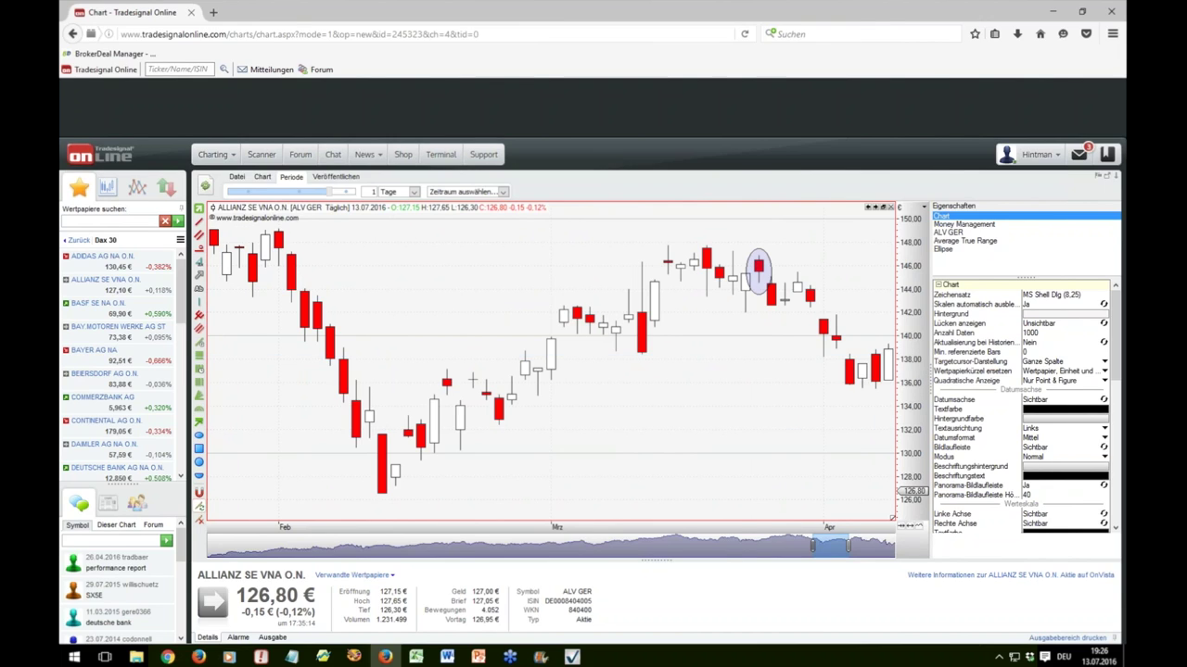
pyautogui.scroll(2, 767, 525)
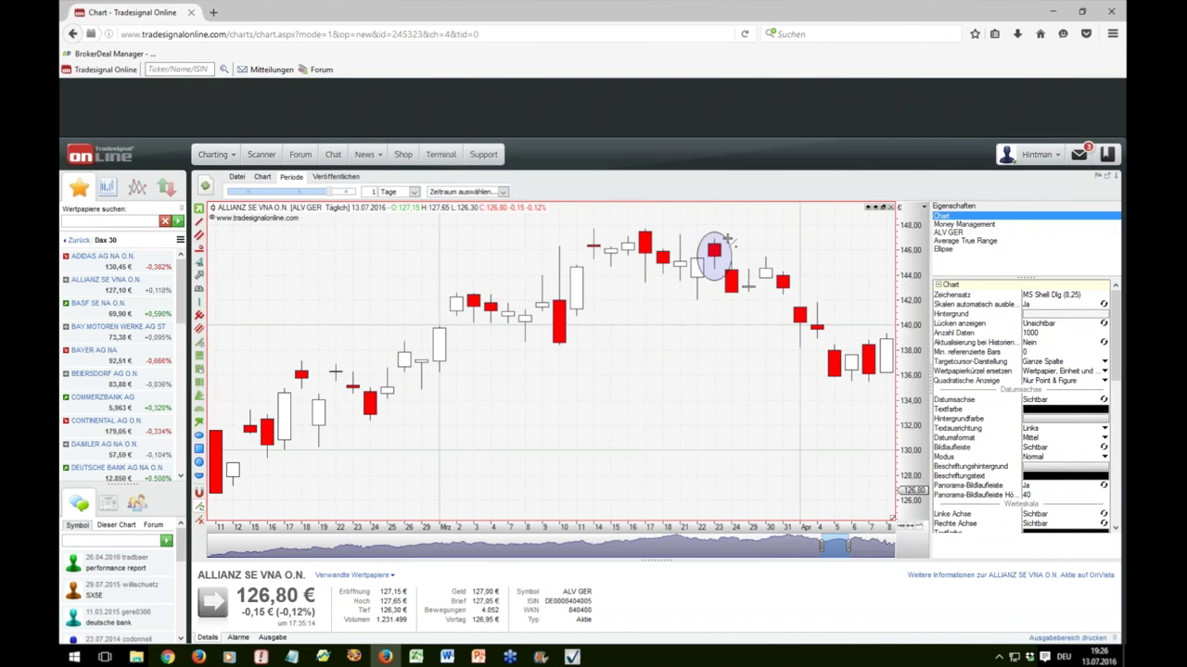
pyautogui.moveTo(714, 239); pyautogui.dragTo(816, 238)
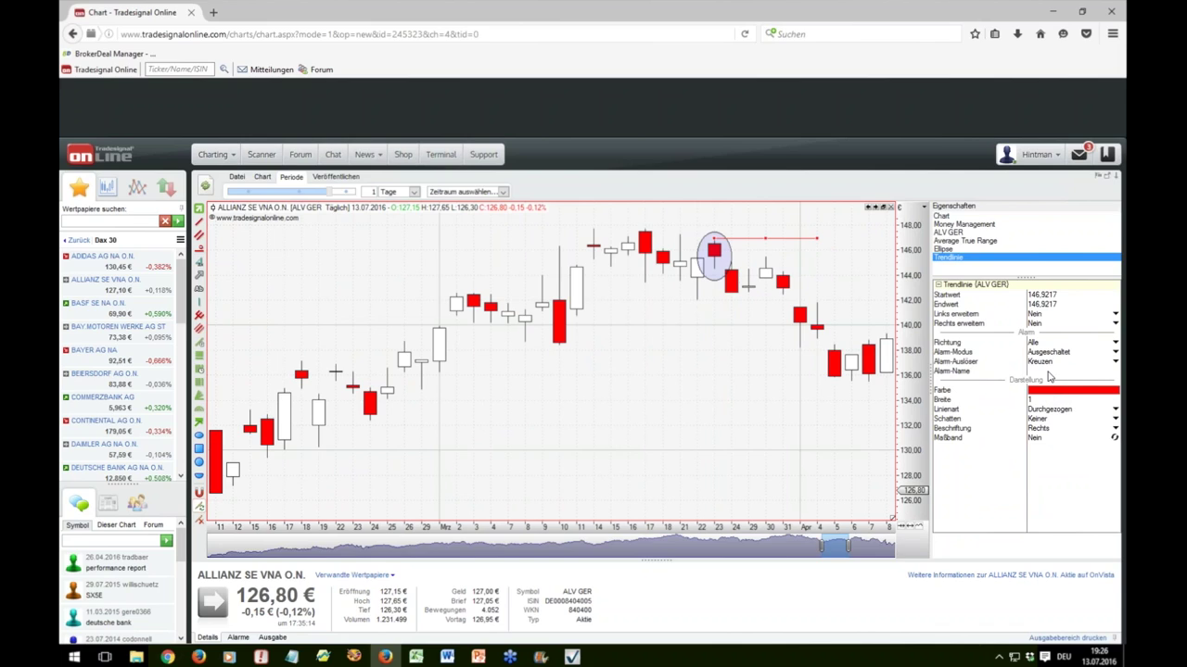
# Set the Allianz trend line's width to 2 and deselect it
pyautogui.click(1044, 401)
pyautogui.write('2')
pyautogui.press('Return')
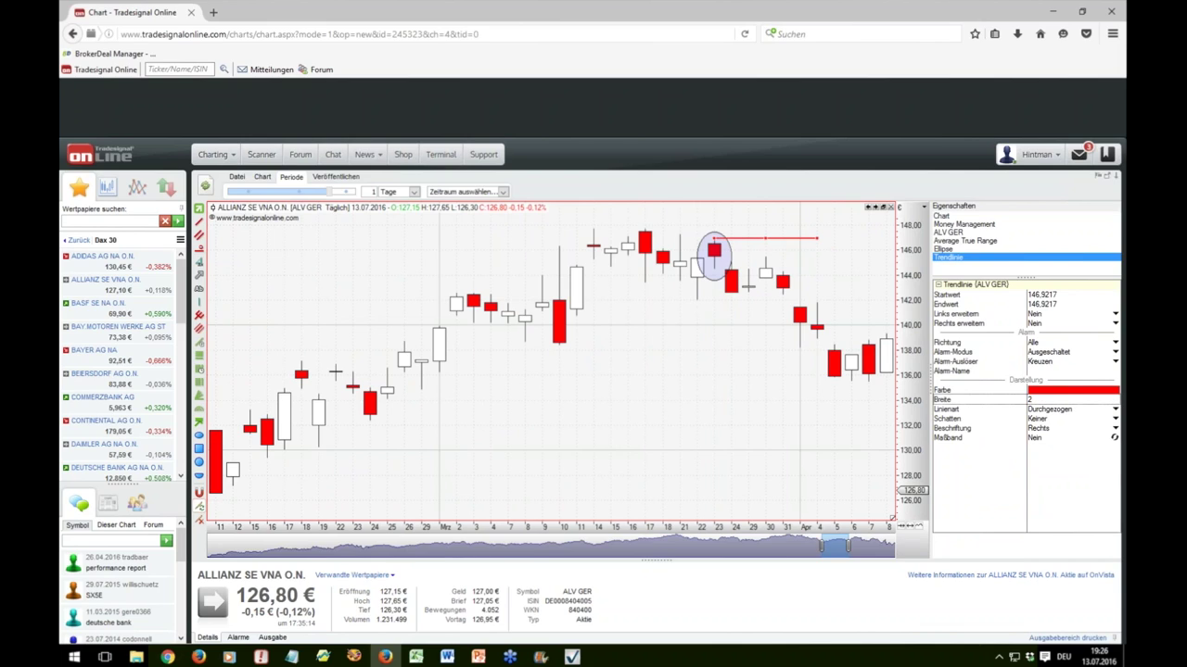
pyautogui.click(752, 368)
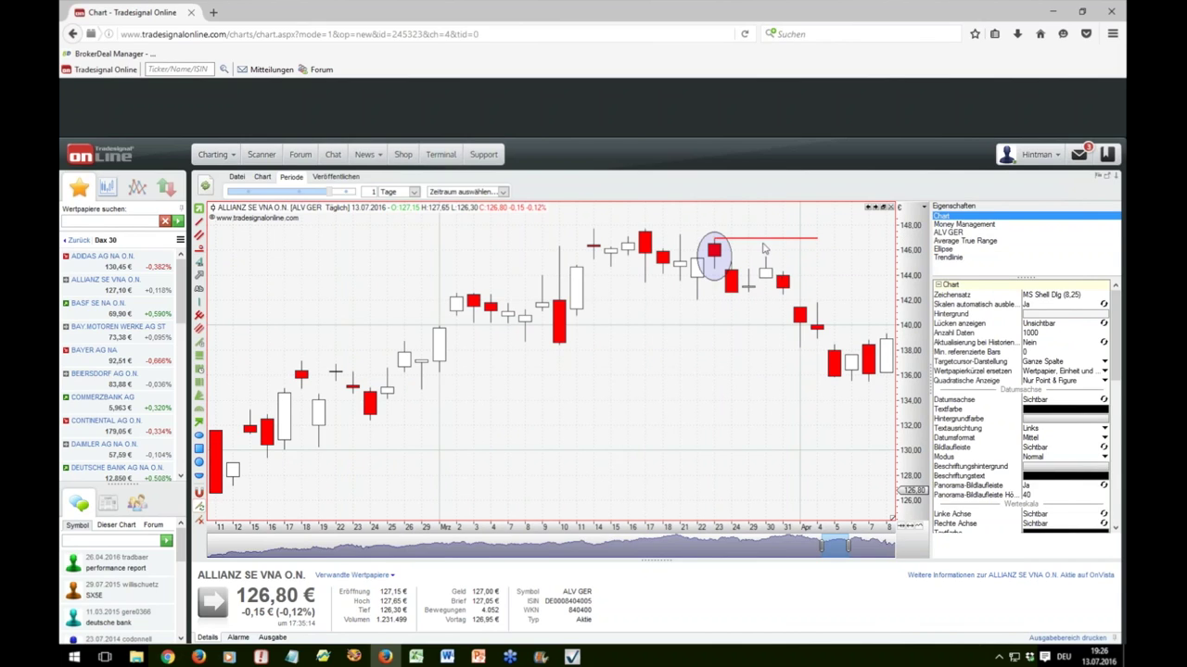
pyautogui.moveTo(763, 243); pyautogui.dragTo(754, 345)
pyautogui.moveTo(710, 304)
# Switch to Excel and look up the entry and CRV of the 23.03.2016 ALV candidate in the Swingtrading nach CRV sheet
pyautogui.click(417, 657)
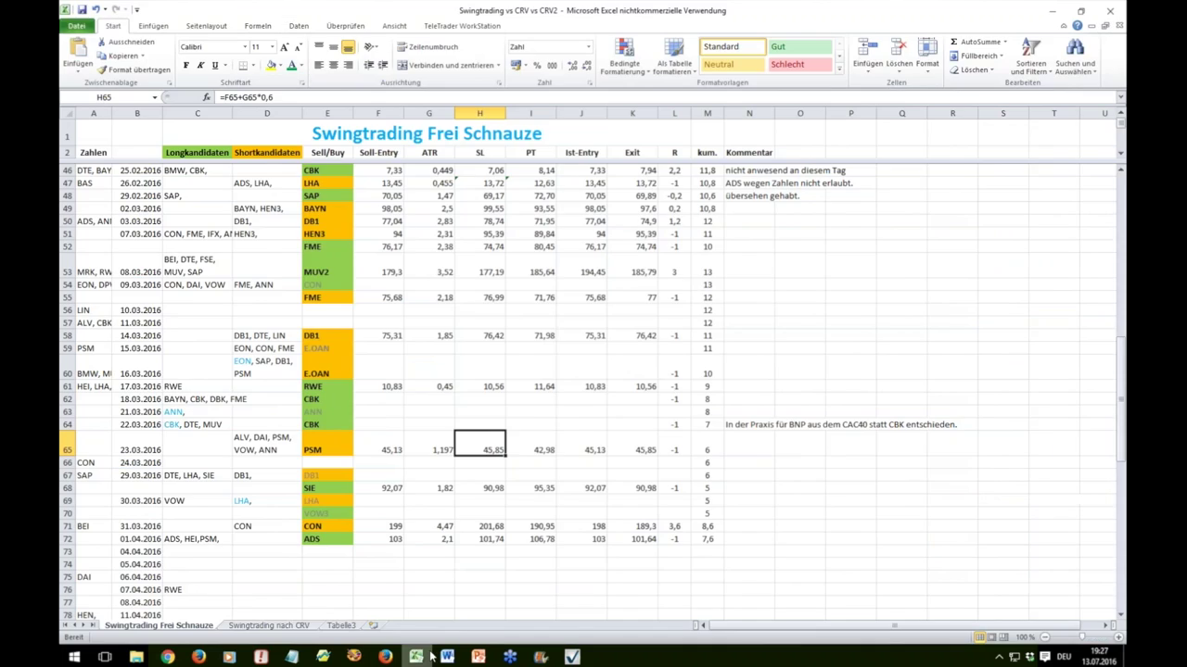
pyautogui.click(268, 626)
pyautogui.click(382, 411)
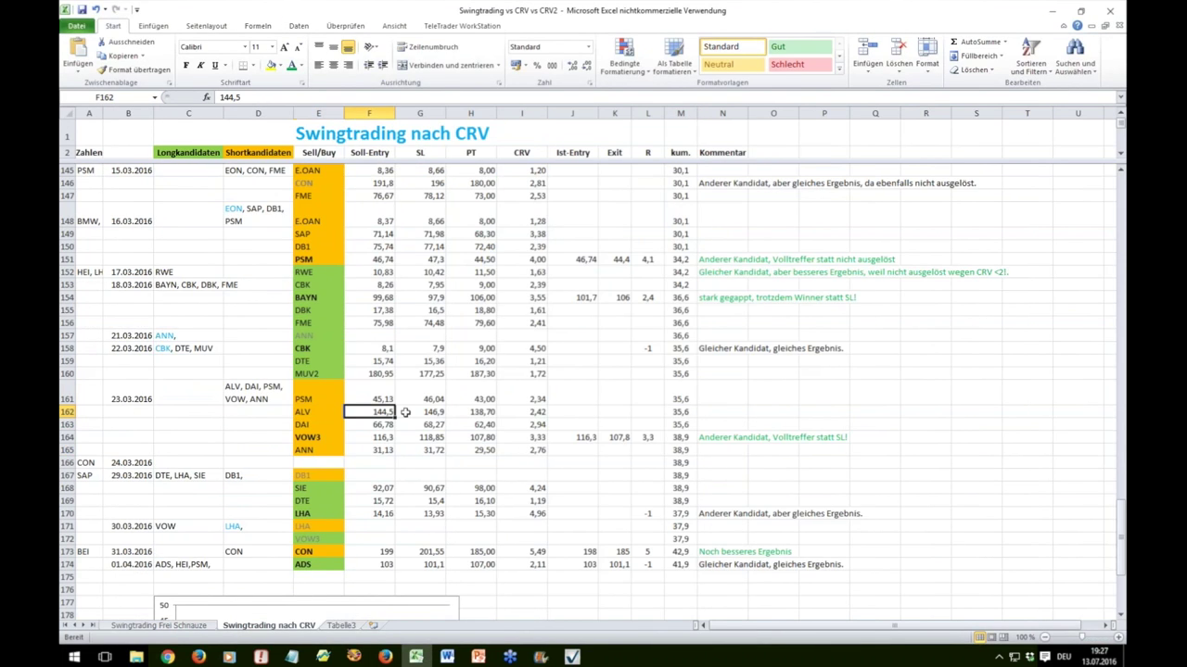
pyautogui.click(532, 411)
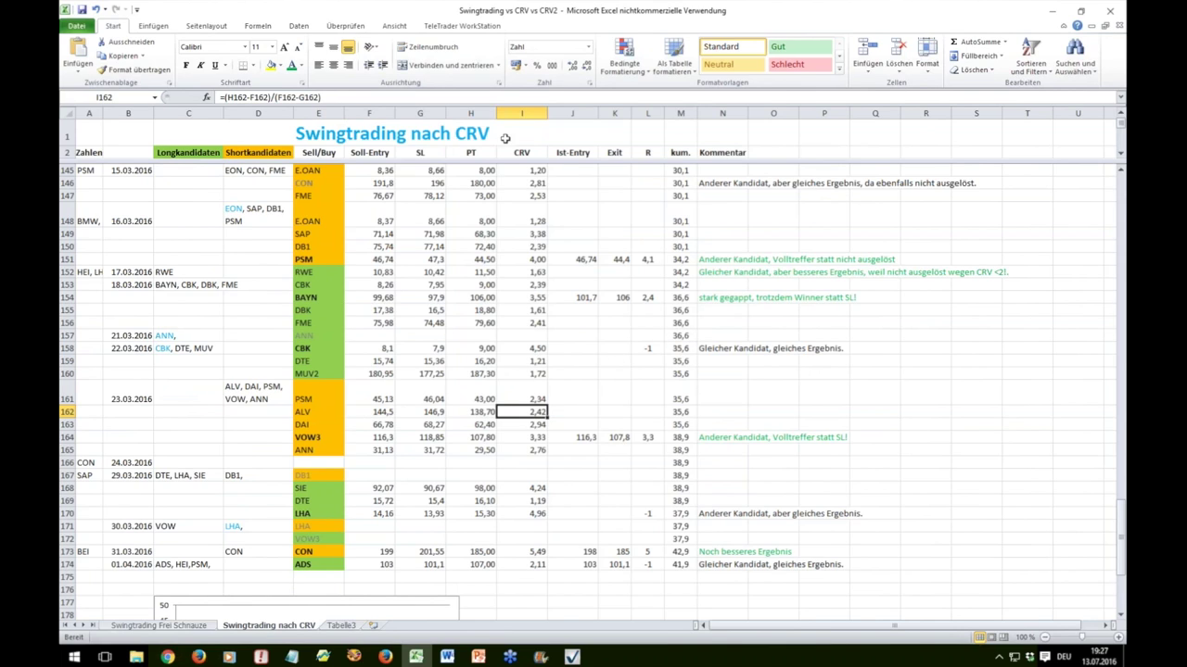
# Zoom the Swingtrading nach CRV sheet to 200 % and bring the 23.03.2016 candidates into view
pyautogui.click(394, 28)
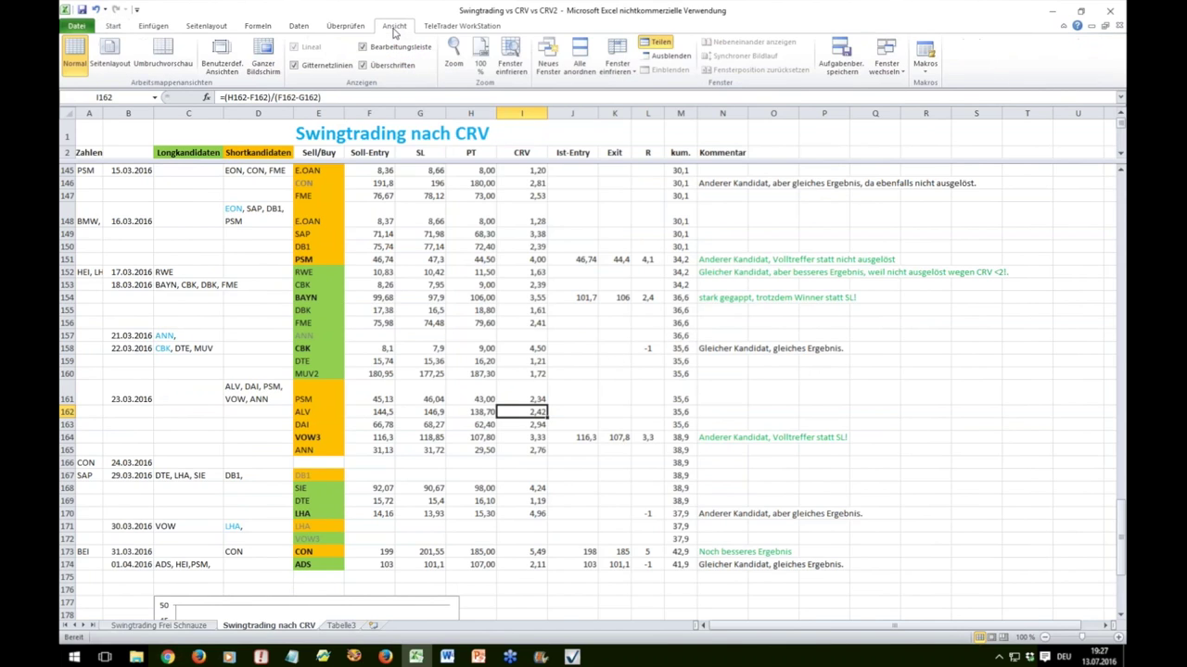
pyautogui.click(453, 58)
pyautogui.click(814, 355)
pyautogui.click(816, 448)
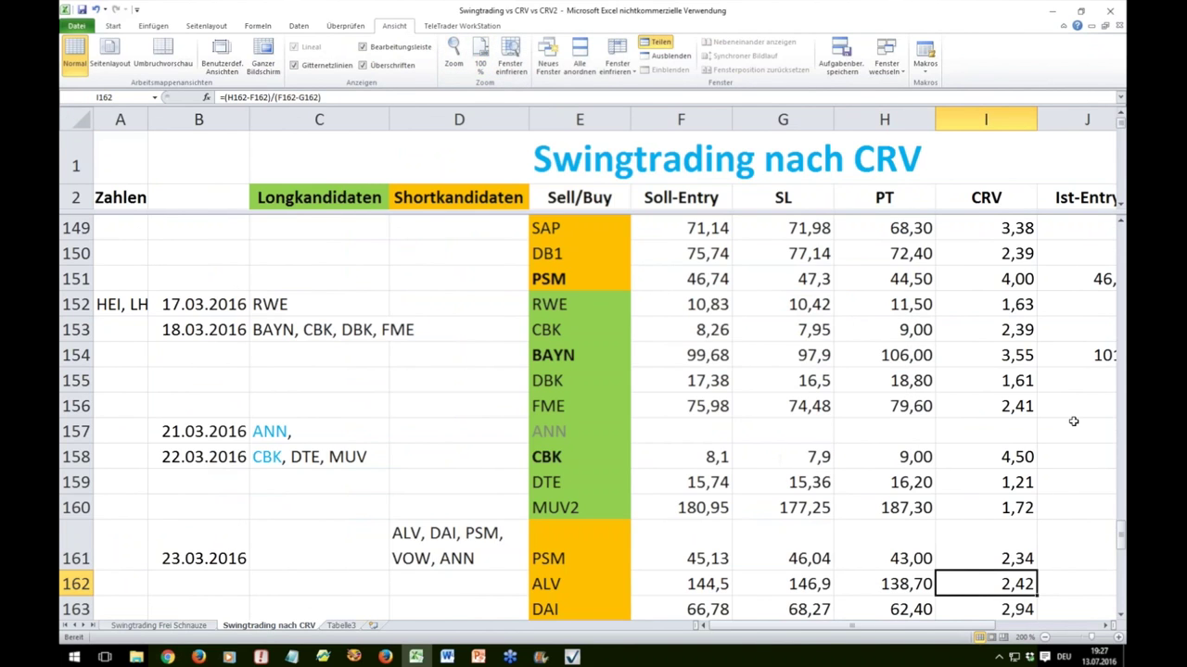
pyautogui.scroll(-2, 1120, 538)
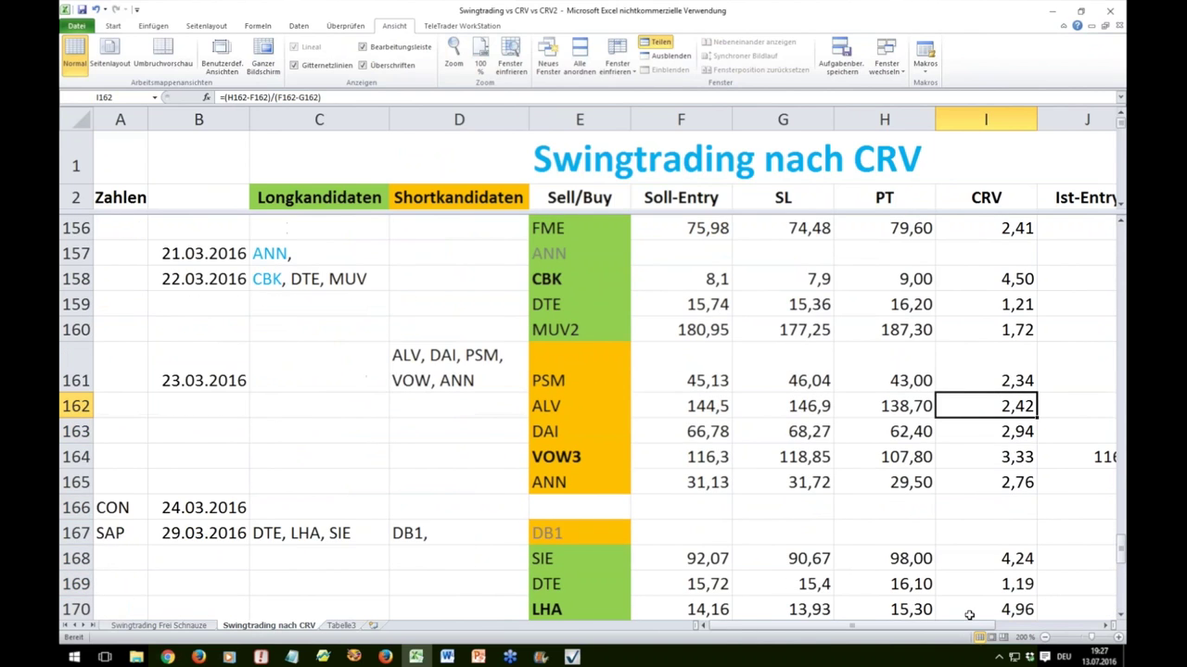
# Fill the CRV cells of the five 23.03.2016 candidates, PSM to ANN (I161:I165), with yellow
pyautogui.moveTo(946, 628); pyautogui.dragTo(958, 632)
pyautogui.moveTo(955, 387); pyautogui.dragTo(941, 481)
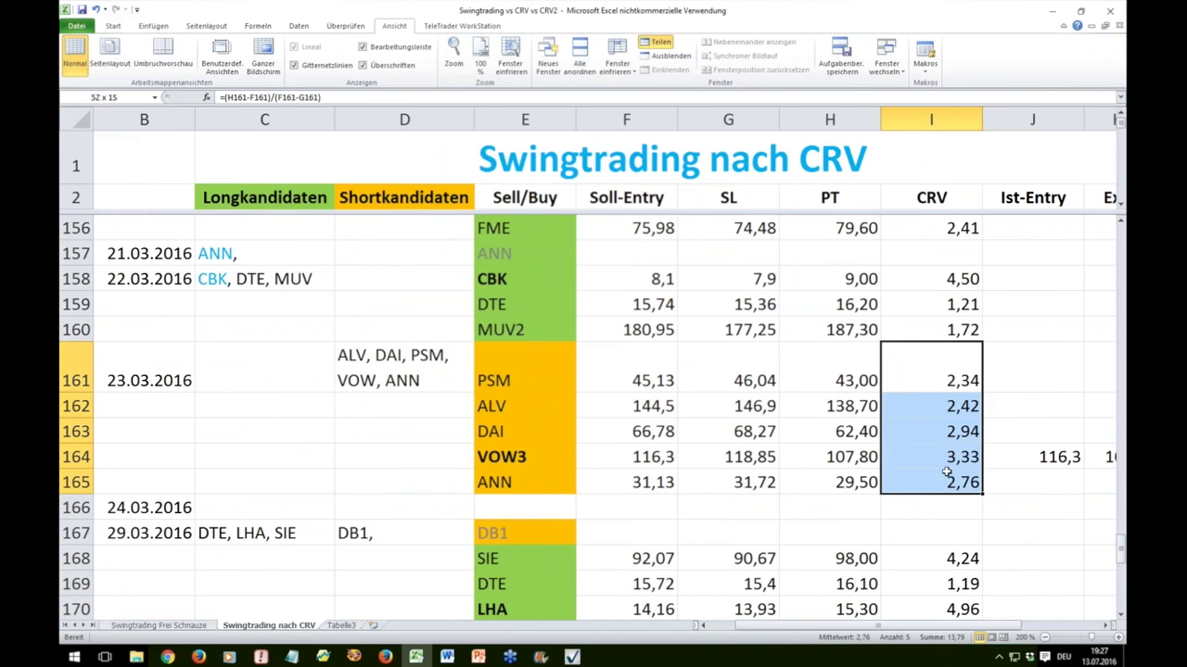
pyautogui.click(113, 25)
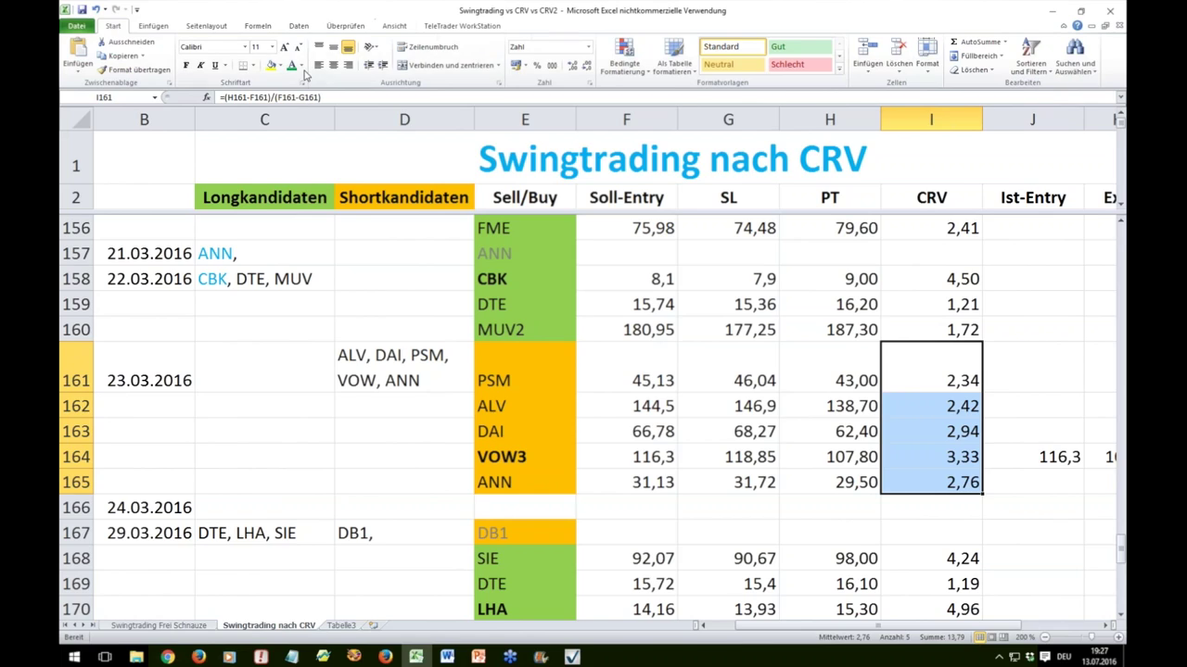
pyautogui.click(270, 65)
pyautogui.click(973, 330)
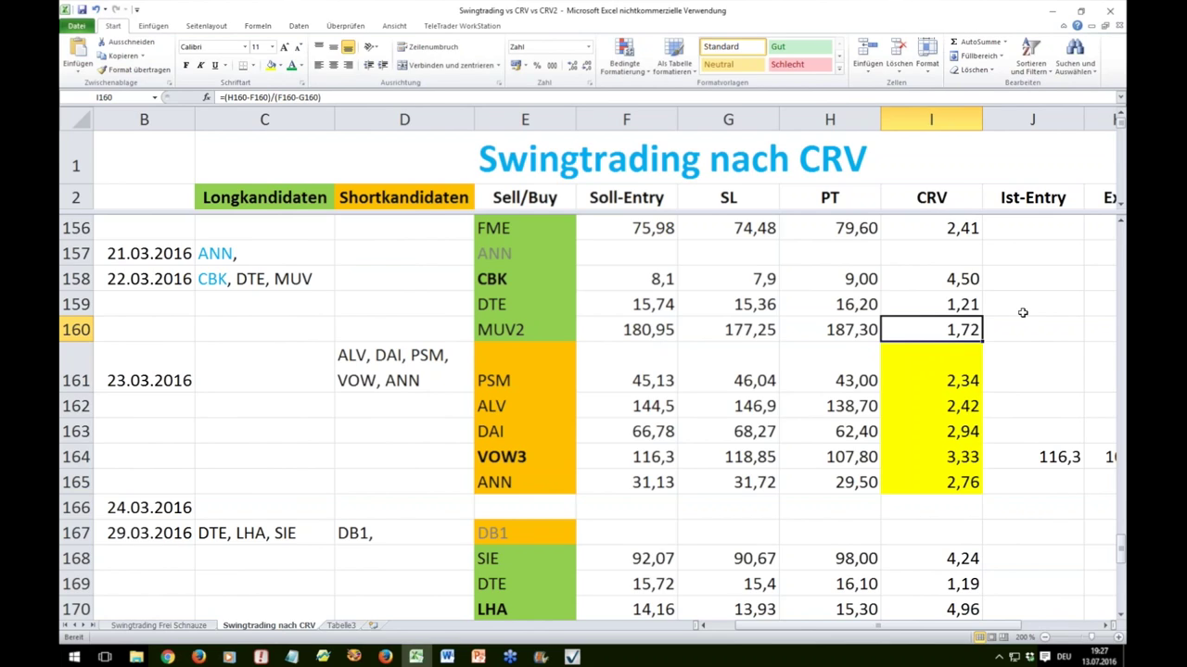
# Check the CRV of the ALV candidate in row 162
pyautogui.click(976, 406)
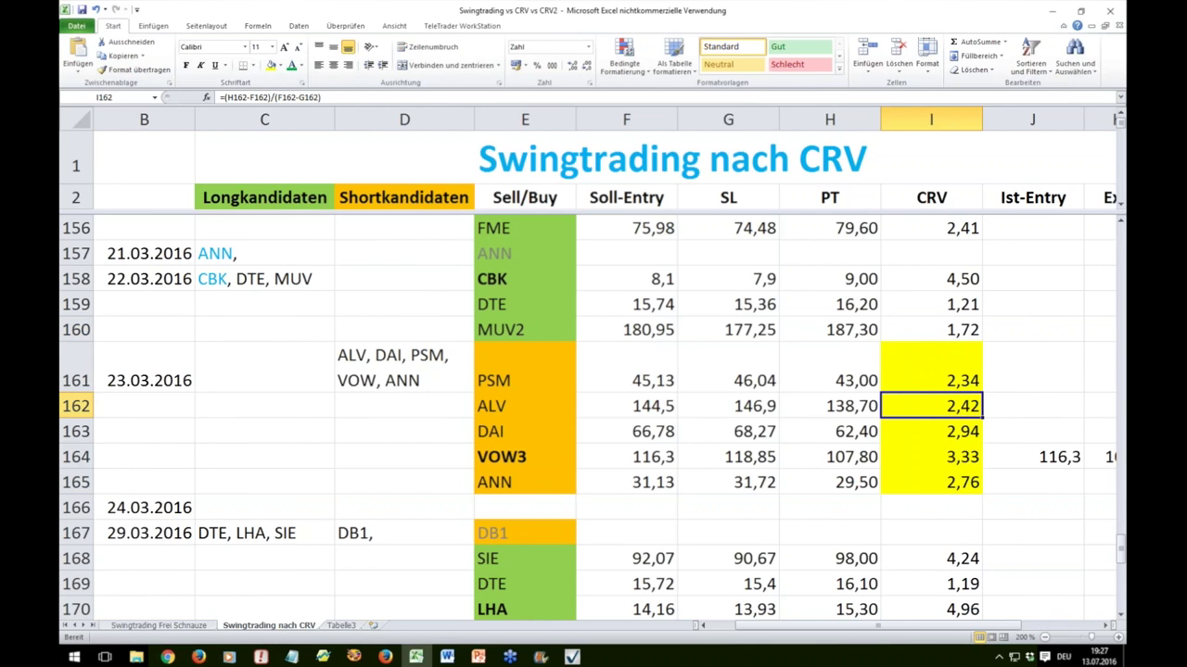
pyautogui.click(79, 408)
pyautogui.click(968, 405)
# Switch to Tradesignal Online and open the ProSiebenSat.1 chart from the Dax 30 list
pyautogui.click(386, 656)
pyautogui.scroll(-2, 186, 382)
pyautogui.moveTo(185, 383); pyautogui.dragTo(182, 436)
pyautogui.click(134, 389)
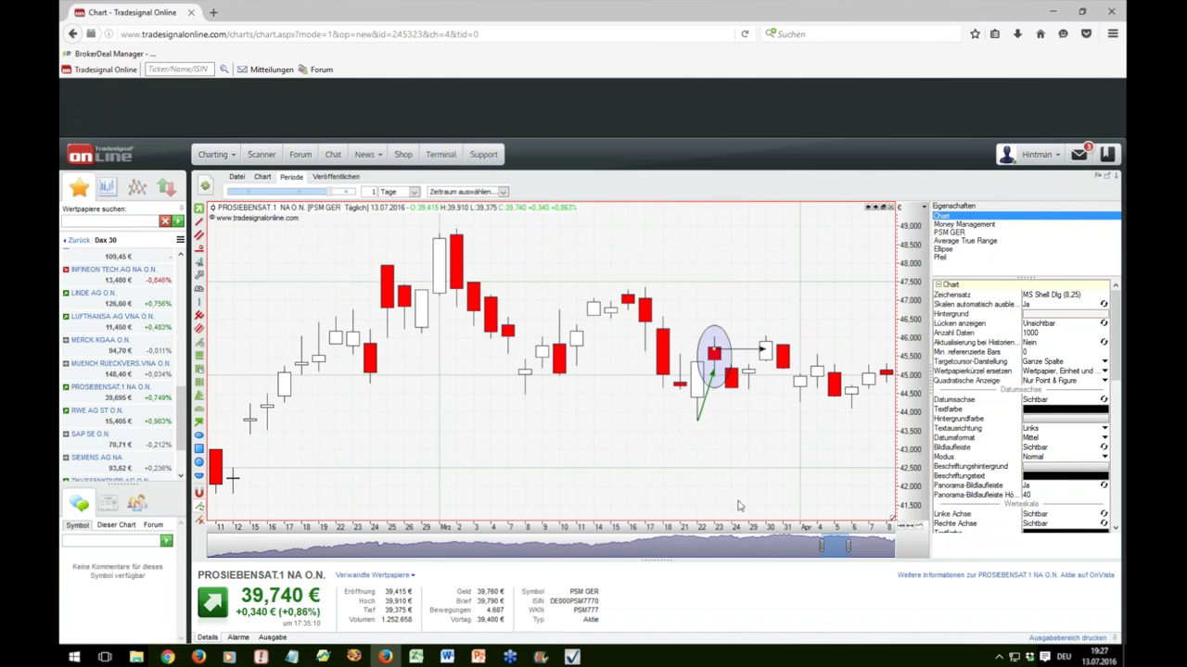
# Draw a horizontal trend line at about 46.02 from the 23 March candle to early April and set its width to 2
pyautogui.scroll(3, 828, 551)
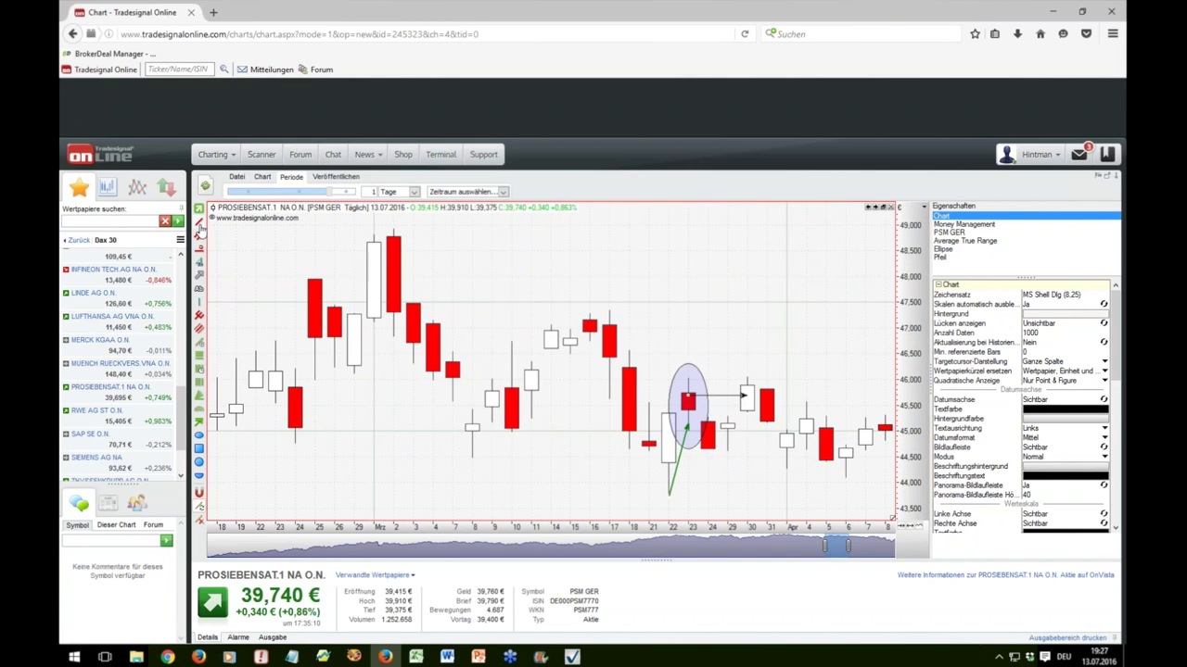
pyautogui.moveTo(687, 378); pyautogui.dragTo(786, 378)
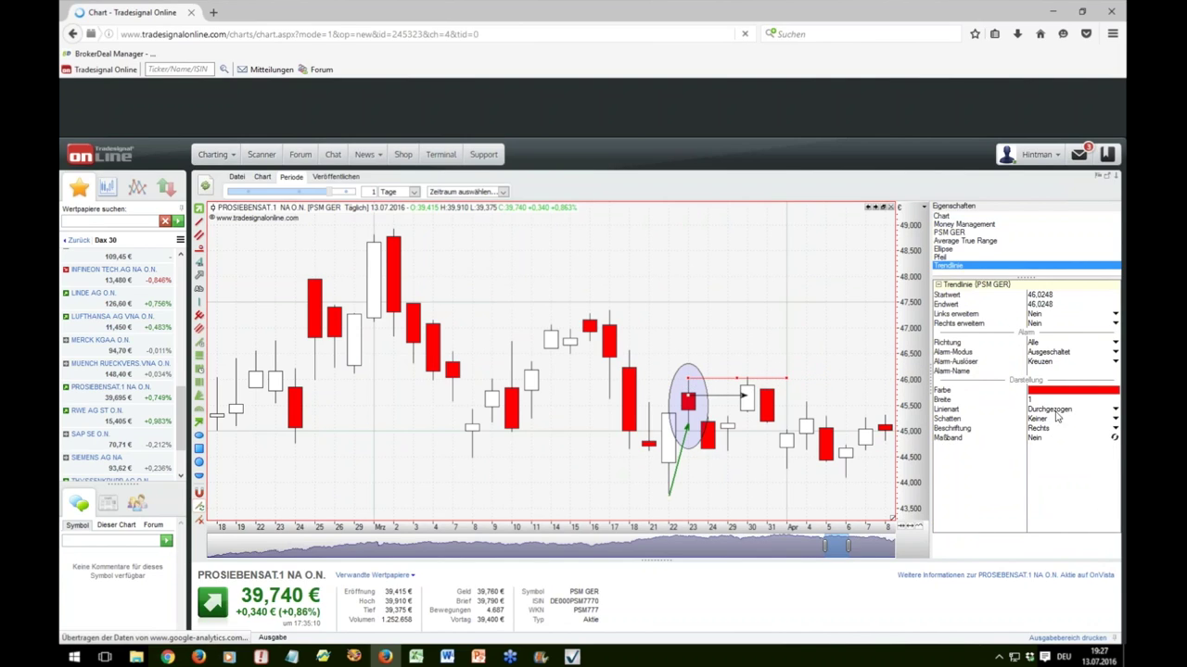
pyautogui.write('2')
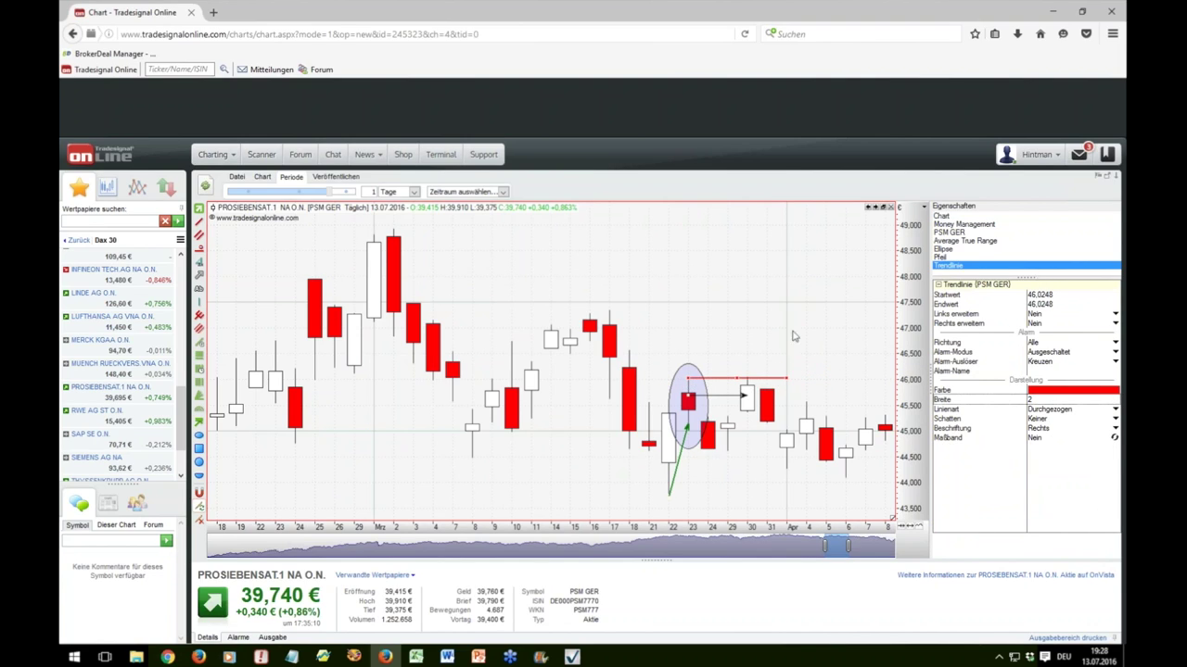
pyautogui.click(770, 338)
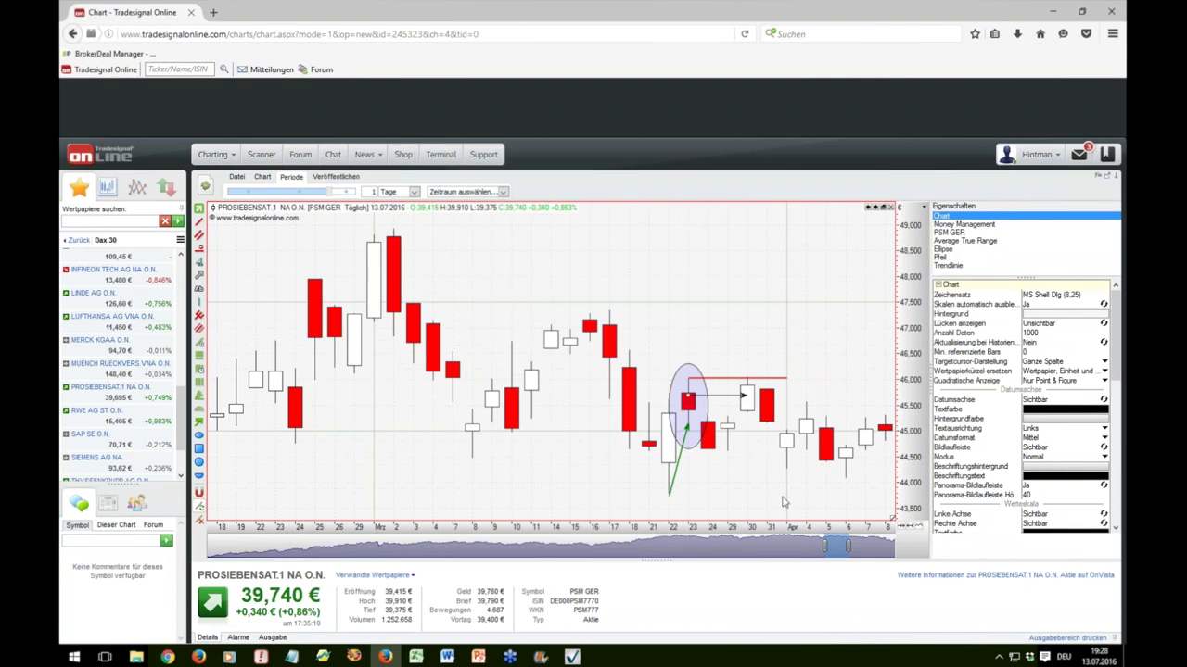
# Inspect the ProSiebenSat.1 candles of 22.03.2016, 21.01.2016 and 09.02.2016 for earlier lows
pyautogui.scroll(-3, 836, 554)
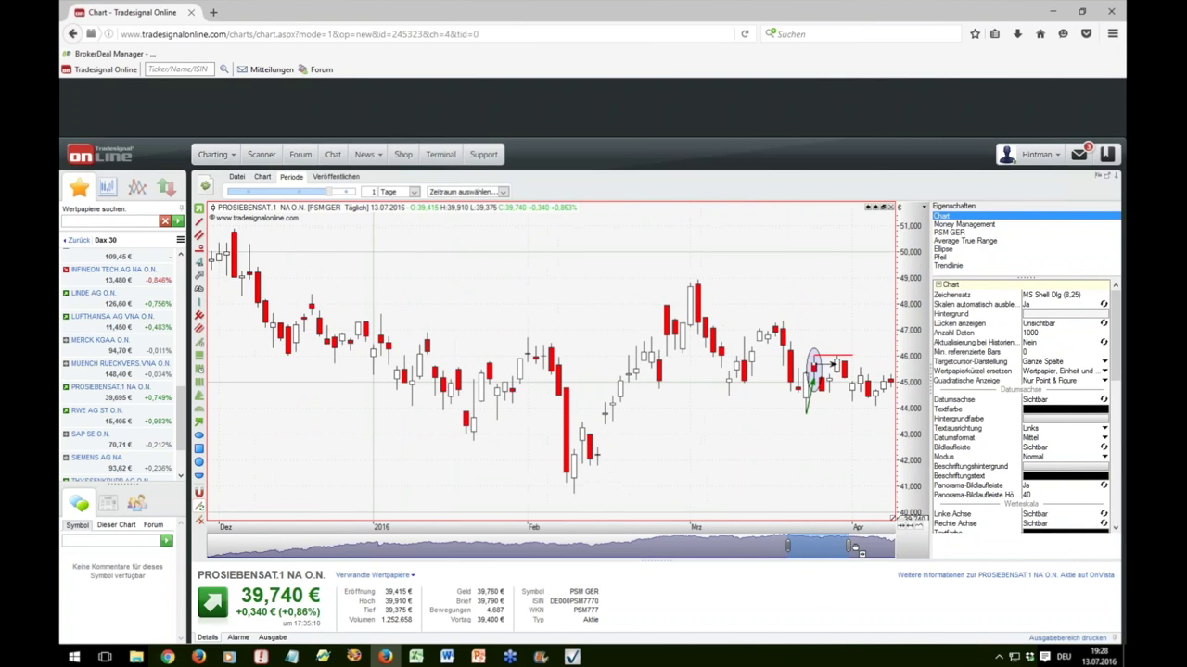
pyautogui.scroll(4, 853, 548)
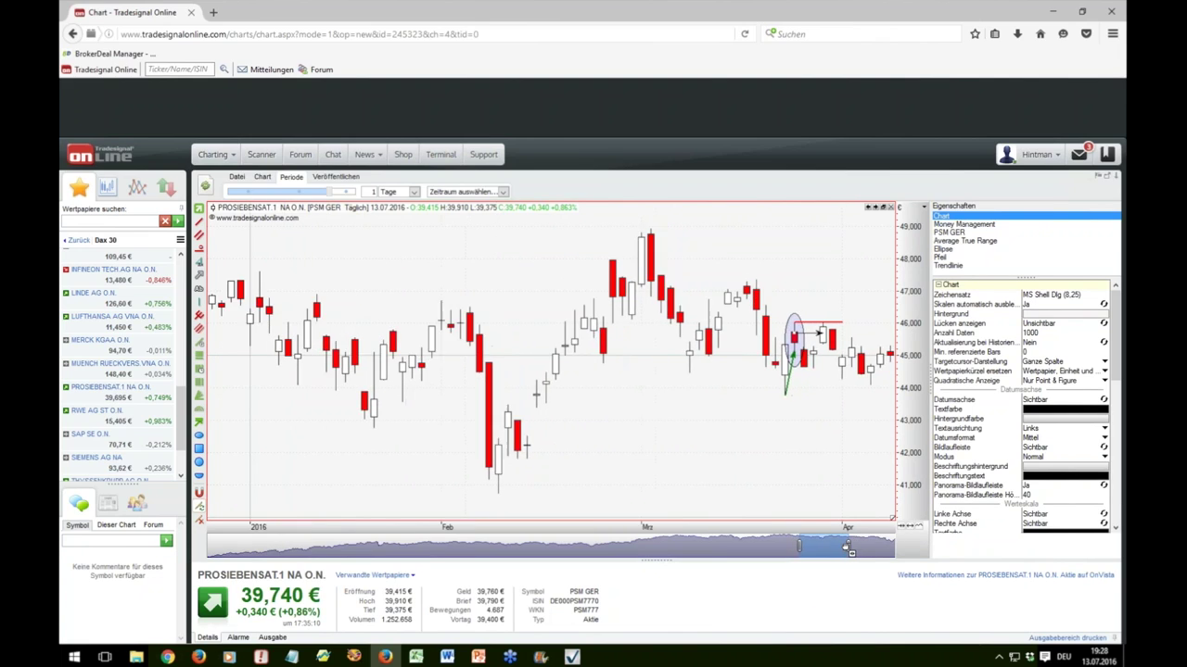
pyautogui.moveTo(825, 423)
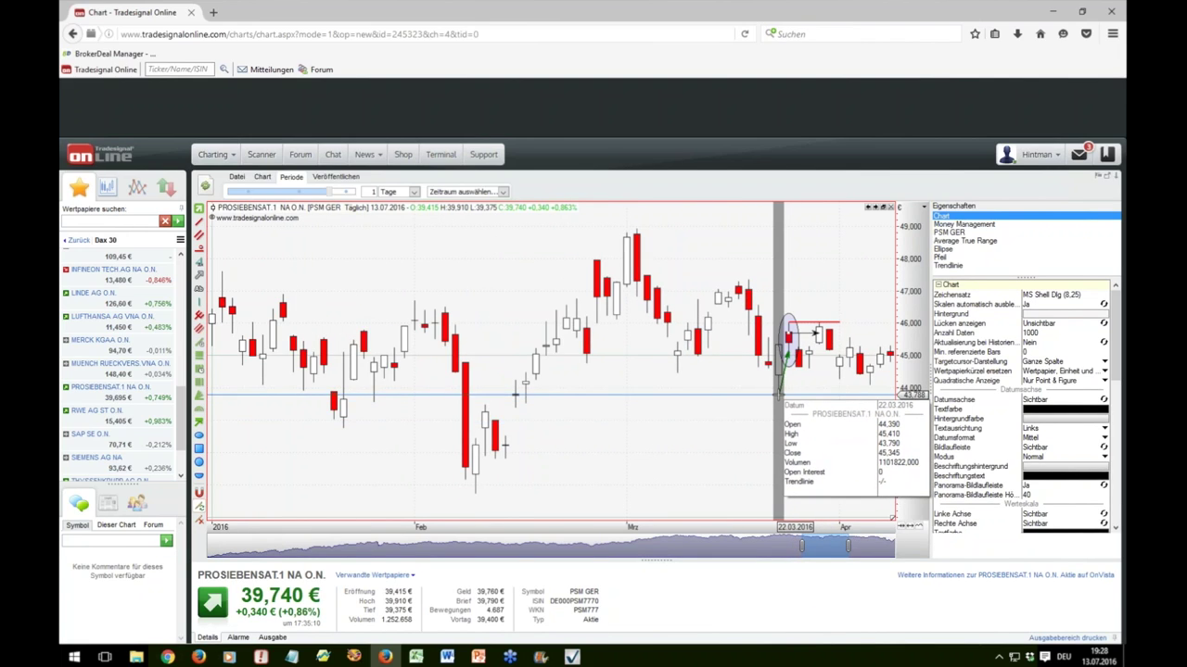
pyautogui.click(779, 396)
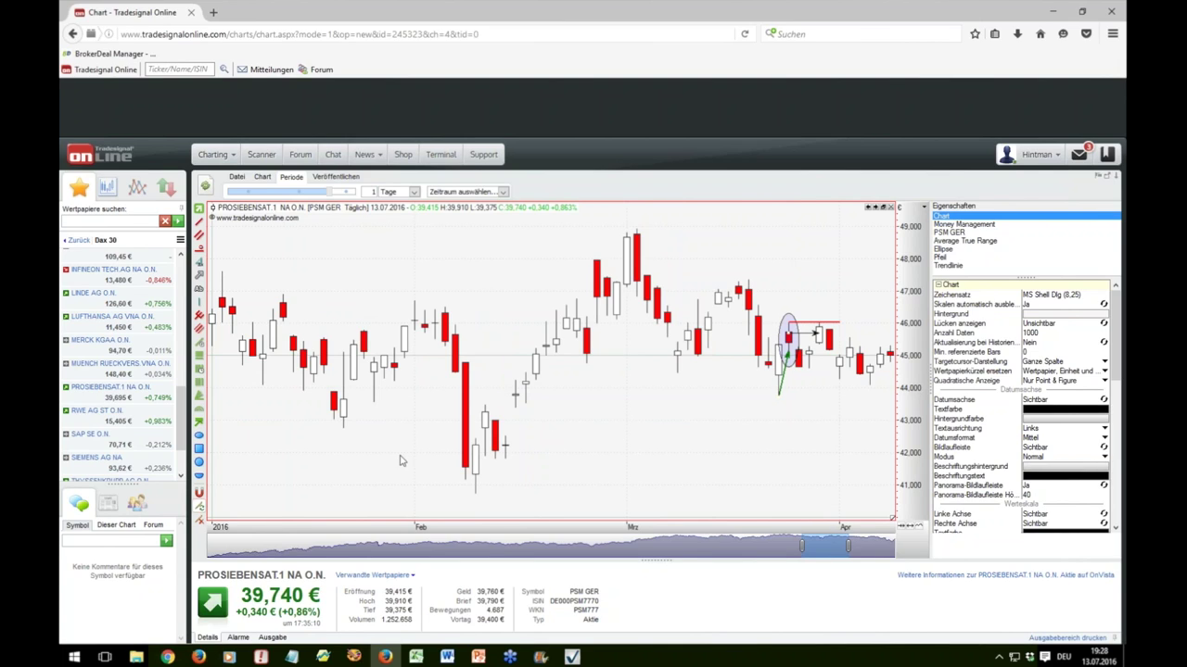
pyautogui.click(344, 447)
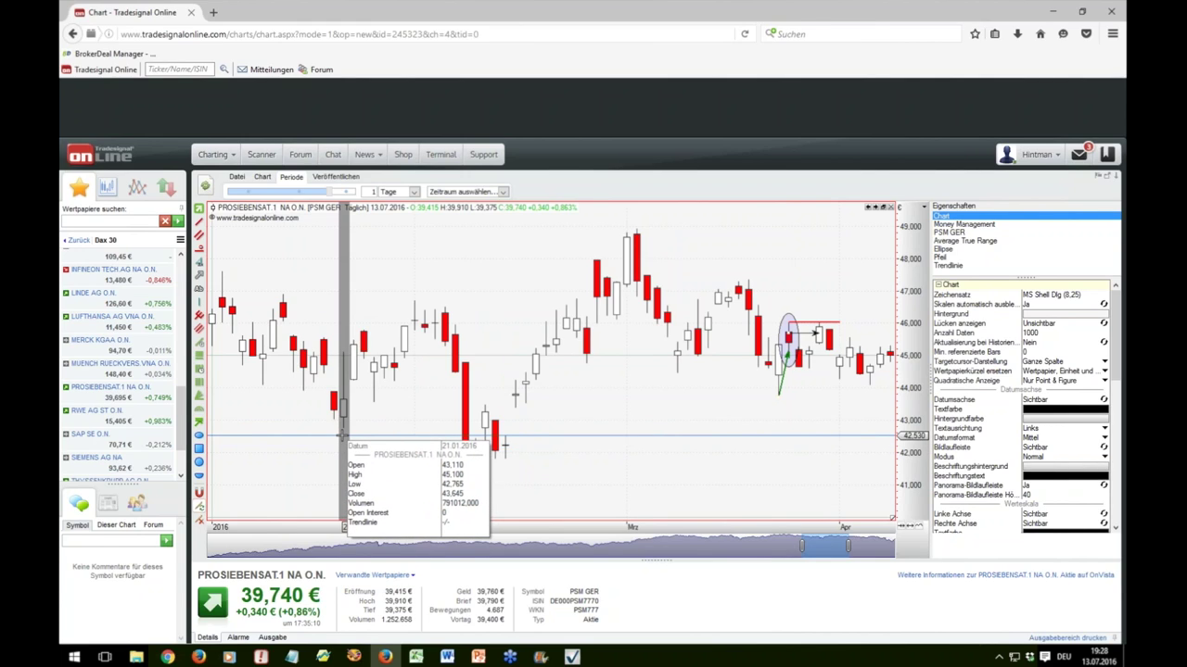
pyautogui.moveTo(343, 435); pyautogui.dragTo(343, 436)
pyautogui.click(480, 507)
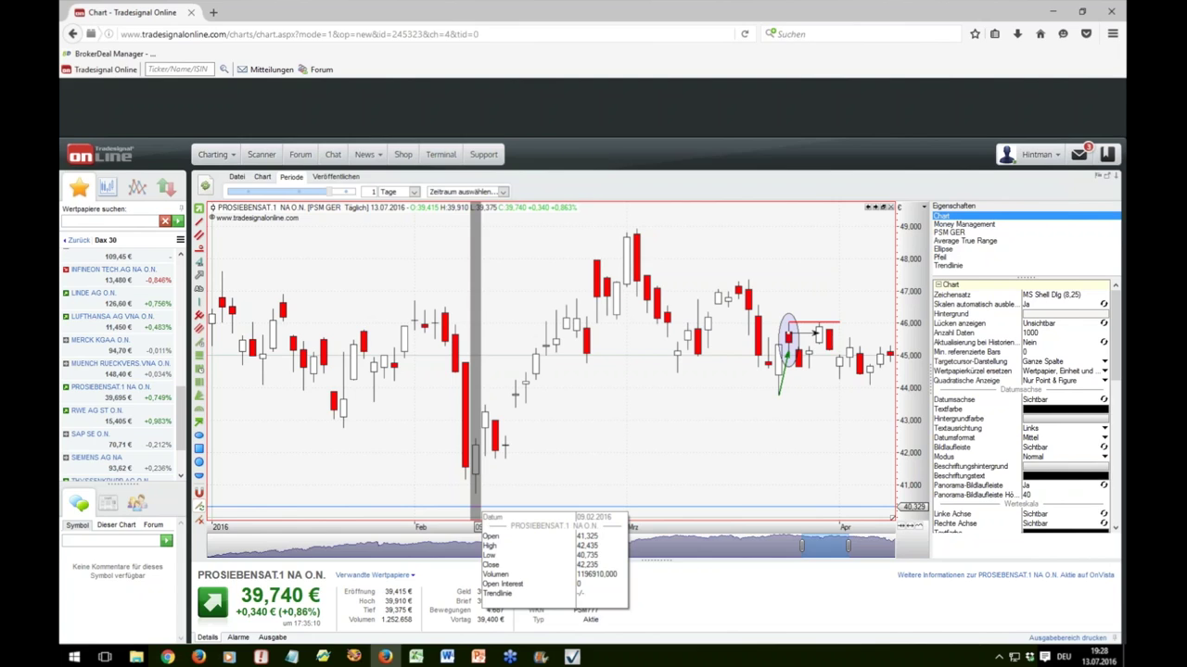
# Switch to Excel and examine PSM's profit target and CRV, comparing the CRV with that of ALV
pyautogui.click(416, 657)
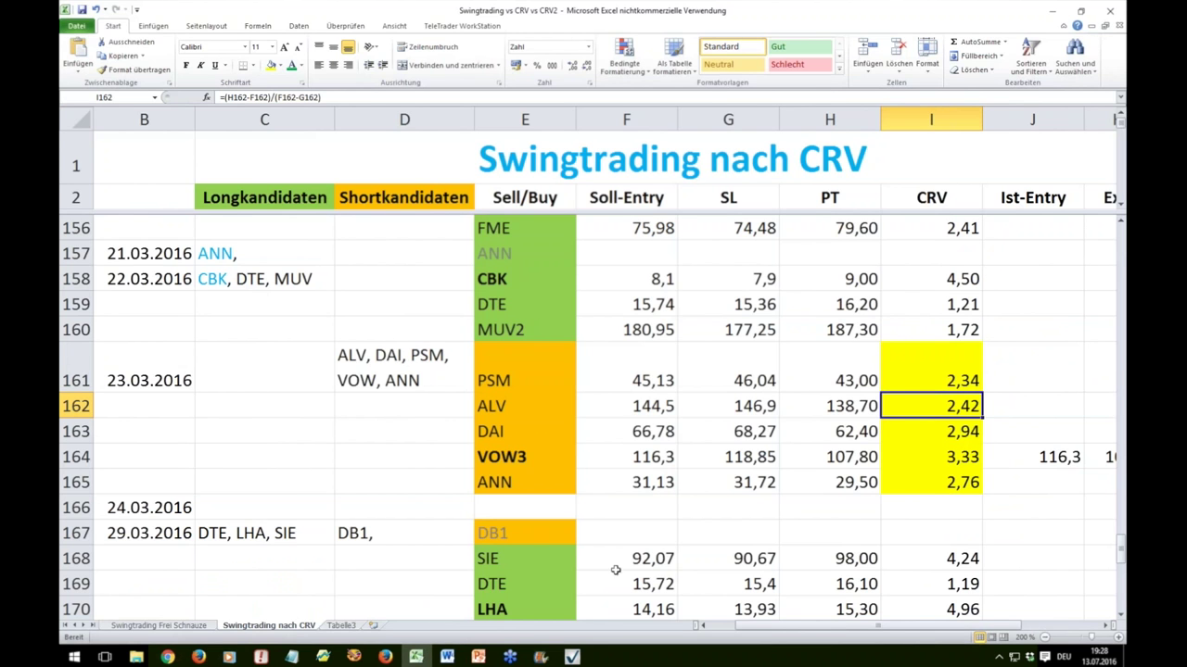
pyautogui.click(385, 657)
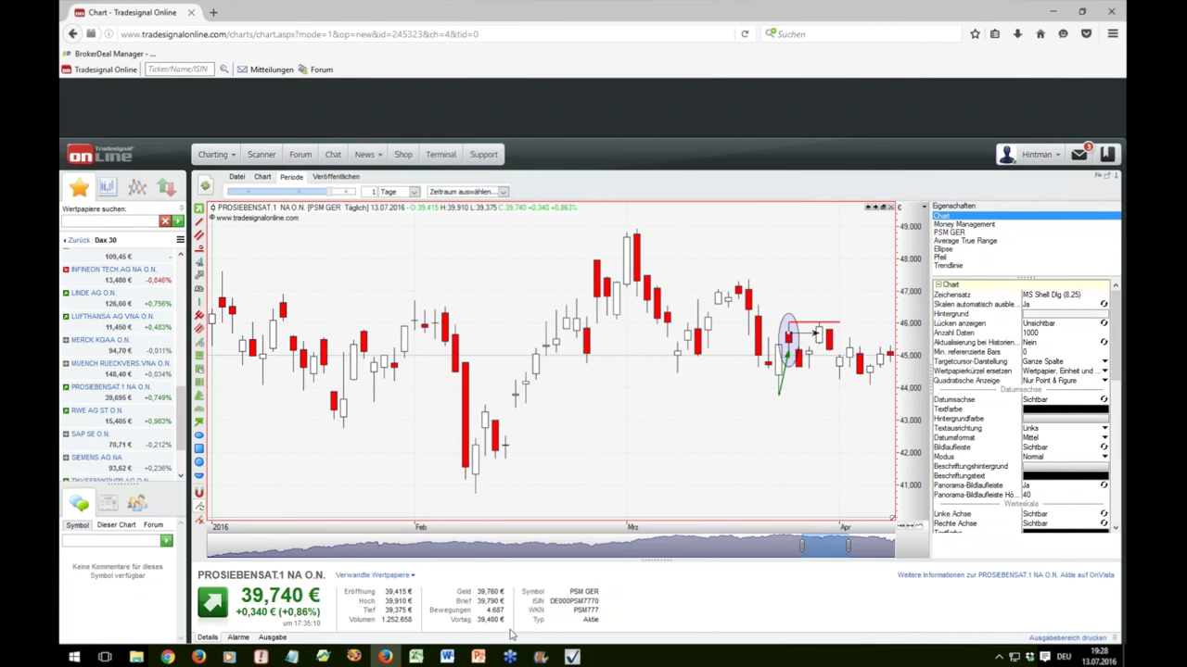
pyautogui.click(415, 657)
pyautogui.click(833, 378)
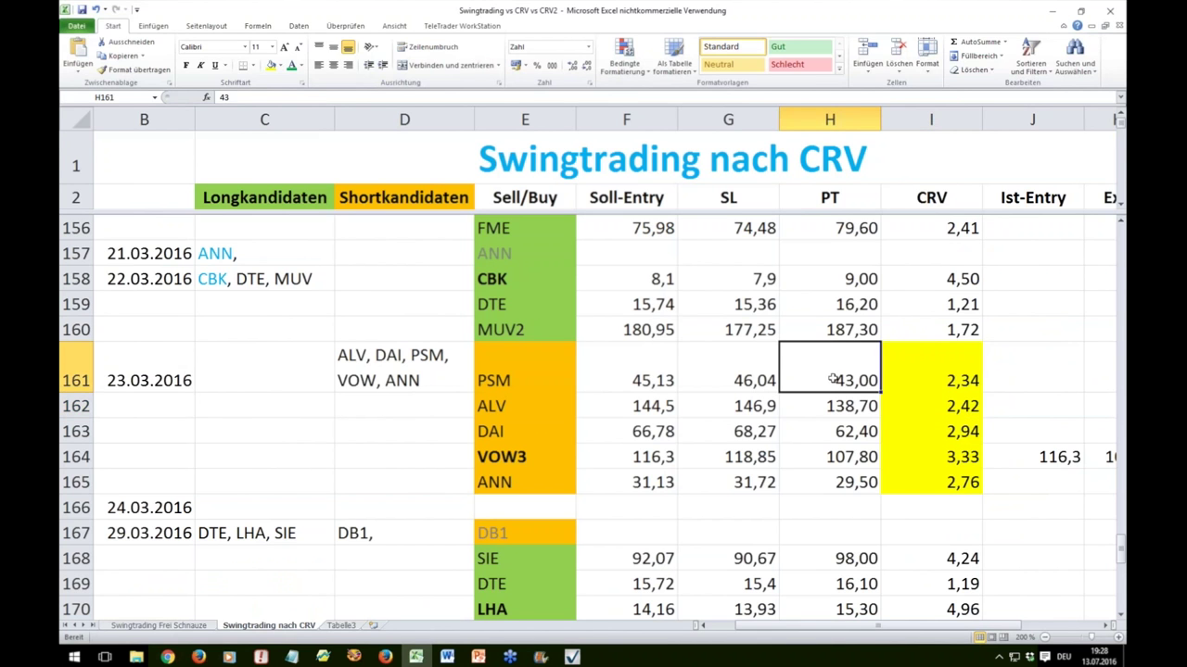
pyautogui.click(964, 375)
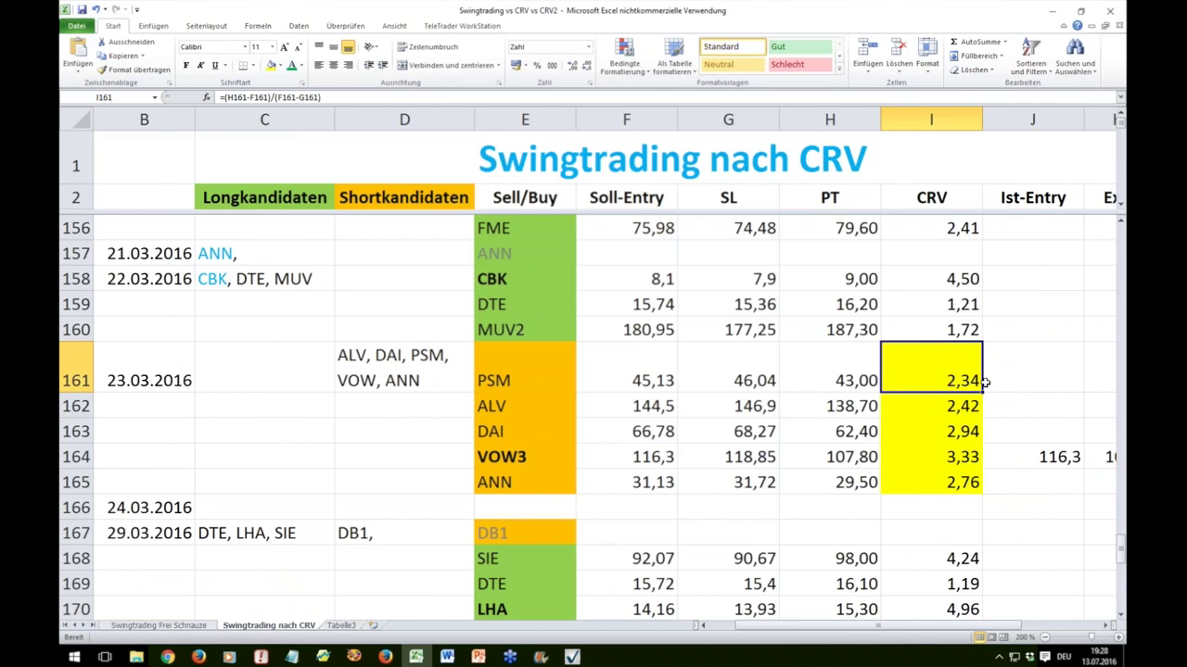
pyautogui.click(965, 415)
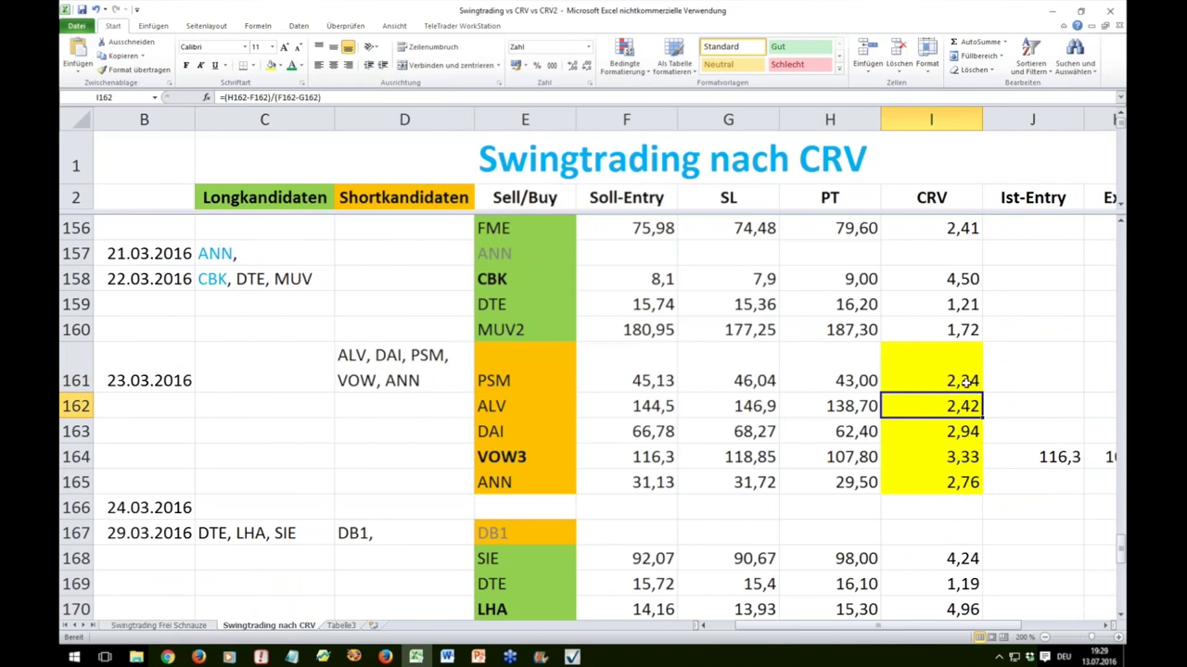
pyautogui.click(941, 378)
pyautogui.click(960, 406)
# Return to Tradesignal Online and open the Daimler chart from the Dax 30 list
pyautogui.click(386, 657)
pyautogui.scroll(10, 139, 370)
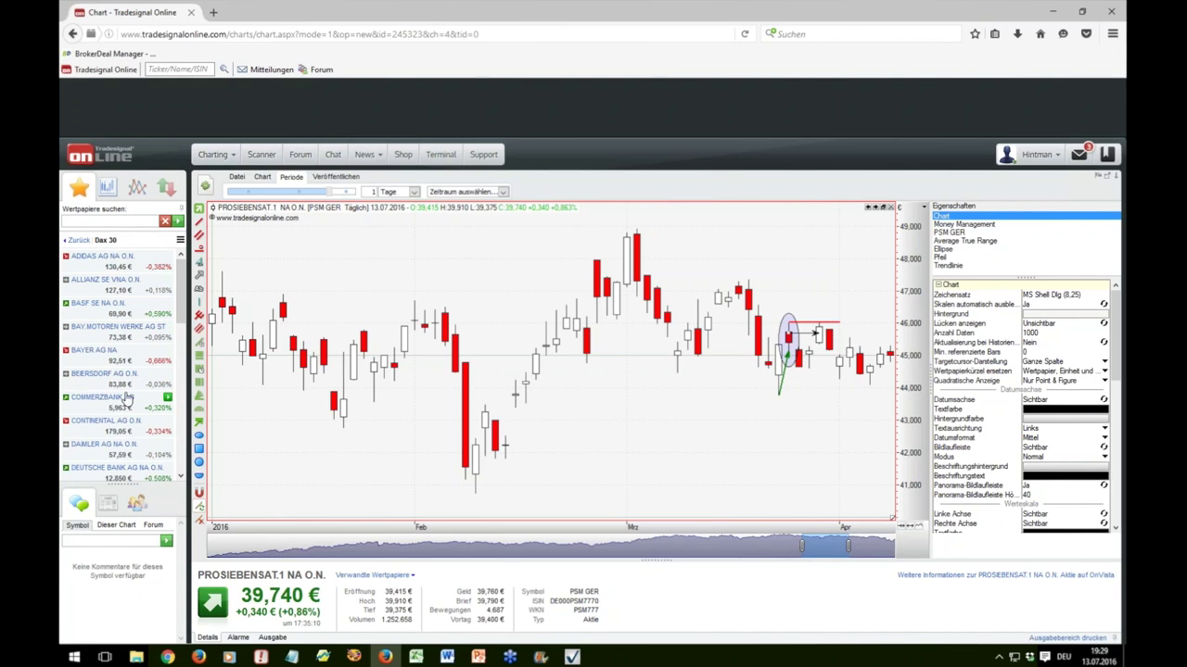
pyautogui.click(130, 449)
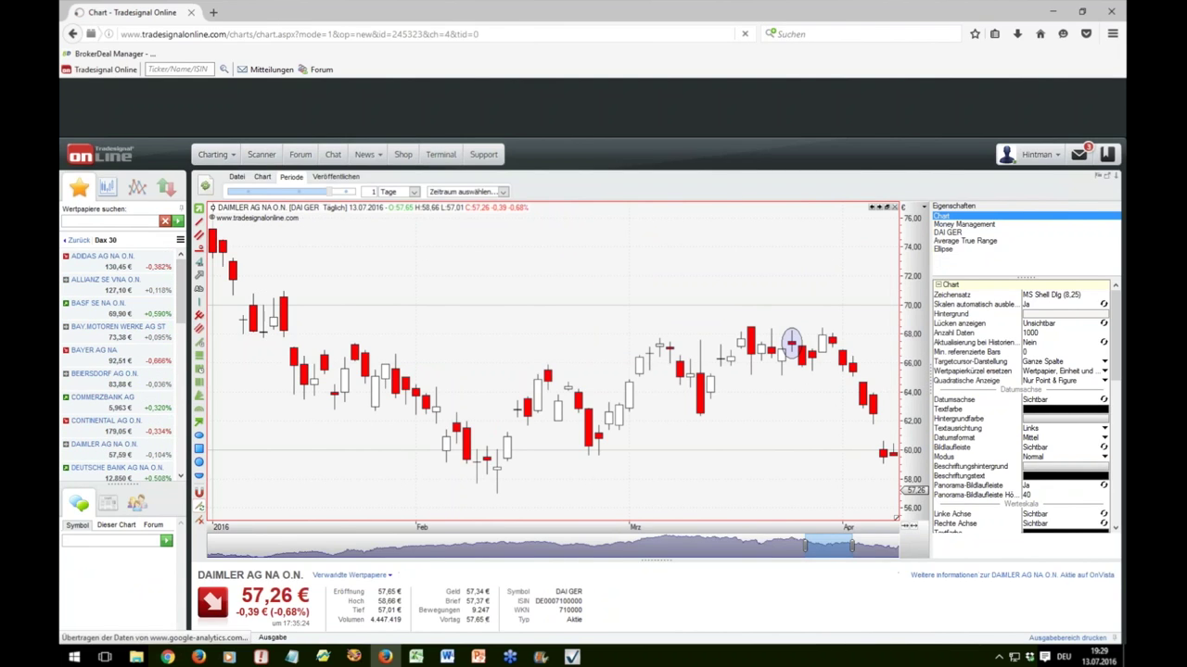
# Draw a horizontal trend line at about 68.29 from Daimler's 23 March candle to early April and set its width to 2
pyautogui.scroll(2, 263, 250)
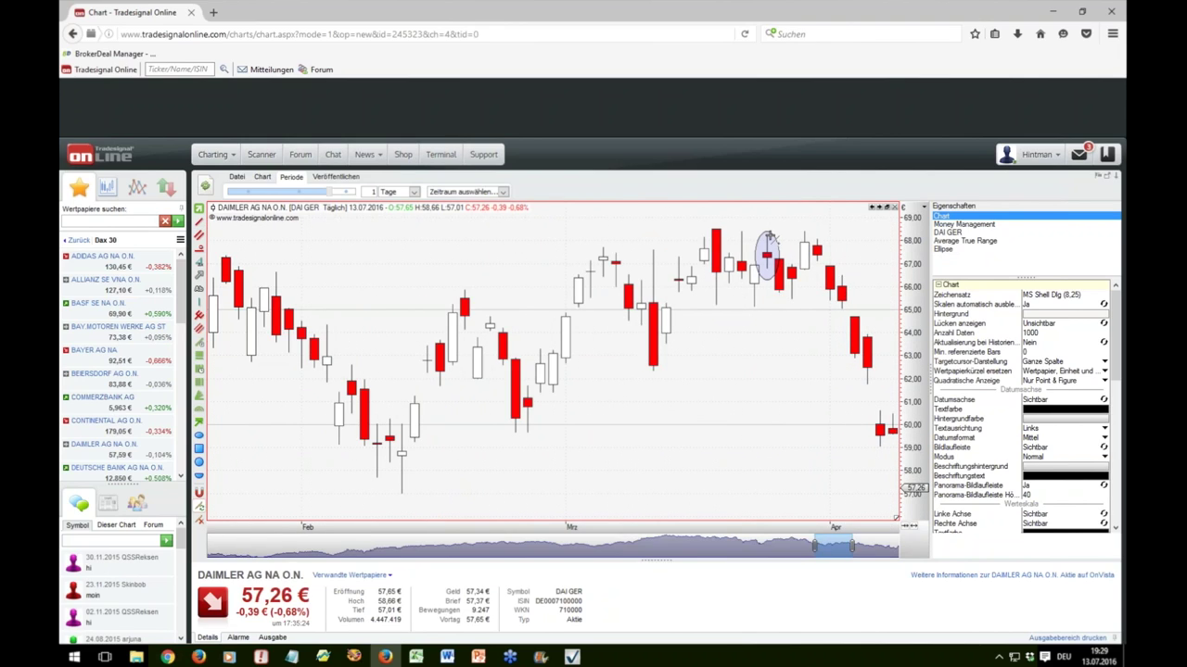
pyautogui.moveTo(769, 236); pyautogui.dragTo(842, 234)
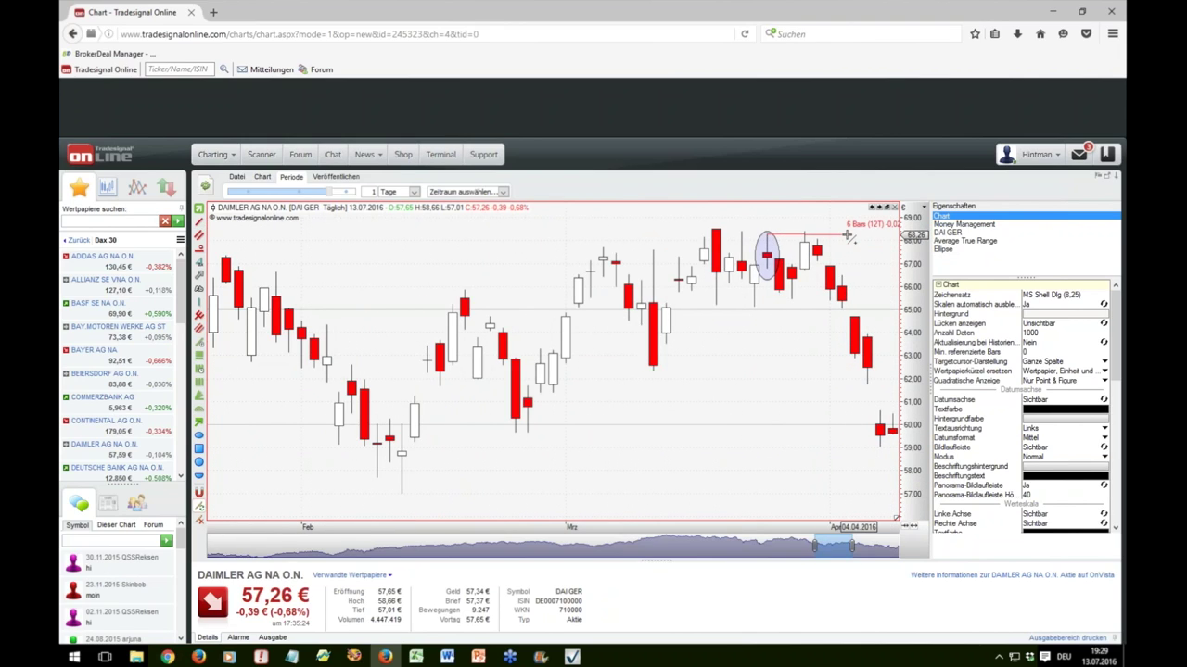
pyautogui.click(1045, 400)
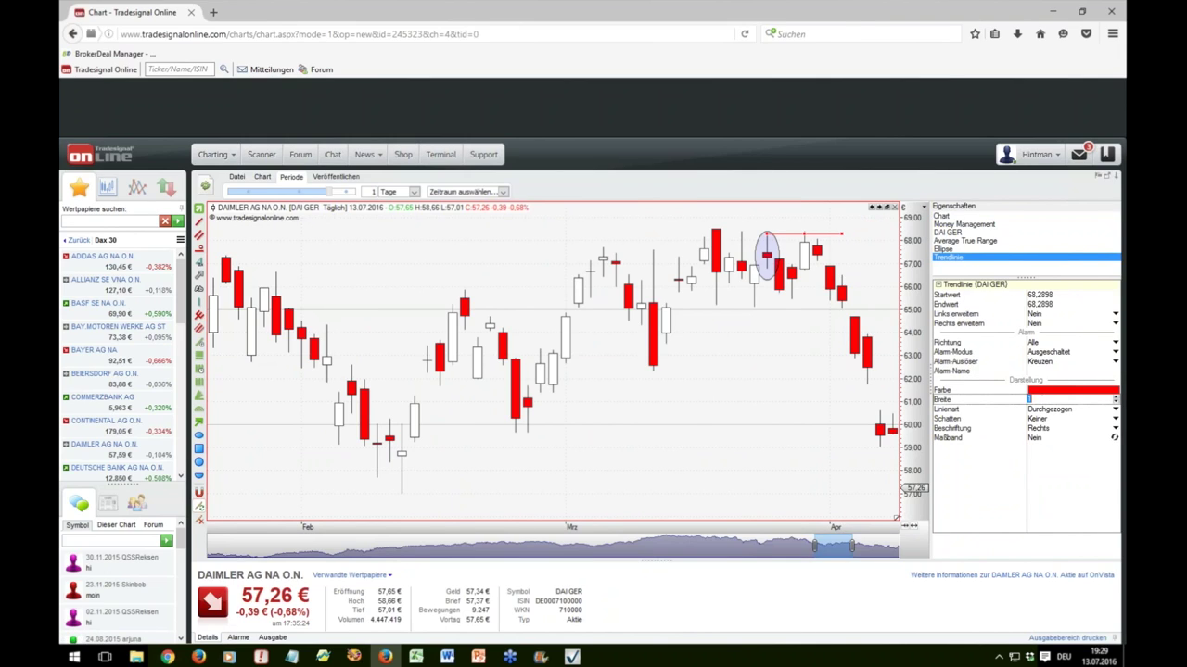
pyautogui.write('2')
pyautogui.press('Return')
# Check Daimler's 10.03.2016 low, and draw a width 2 horizontal trend line at about 62.30 from 23 March to early April
pyautogui.click(662, 389)
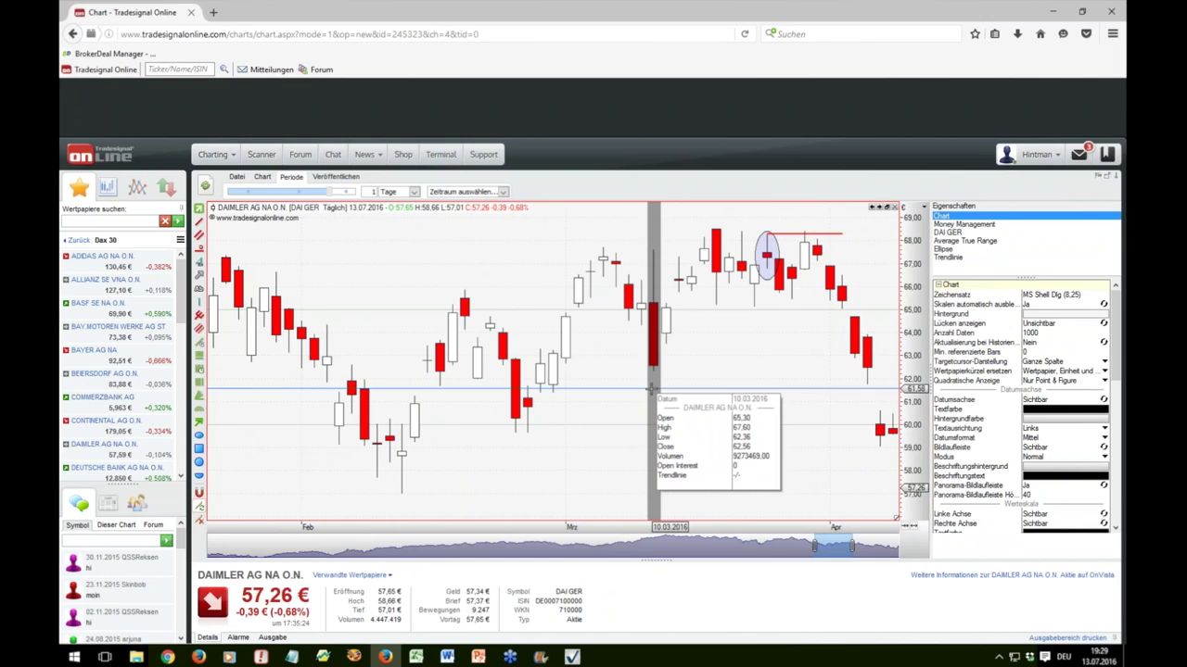
pyautogui.click(657, 389)
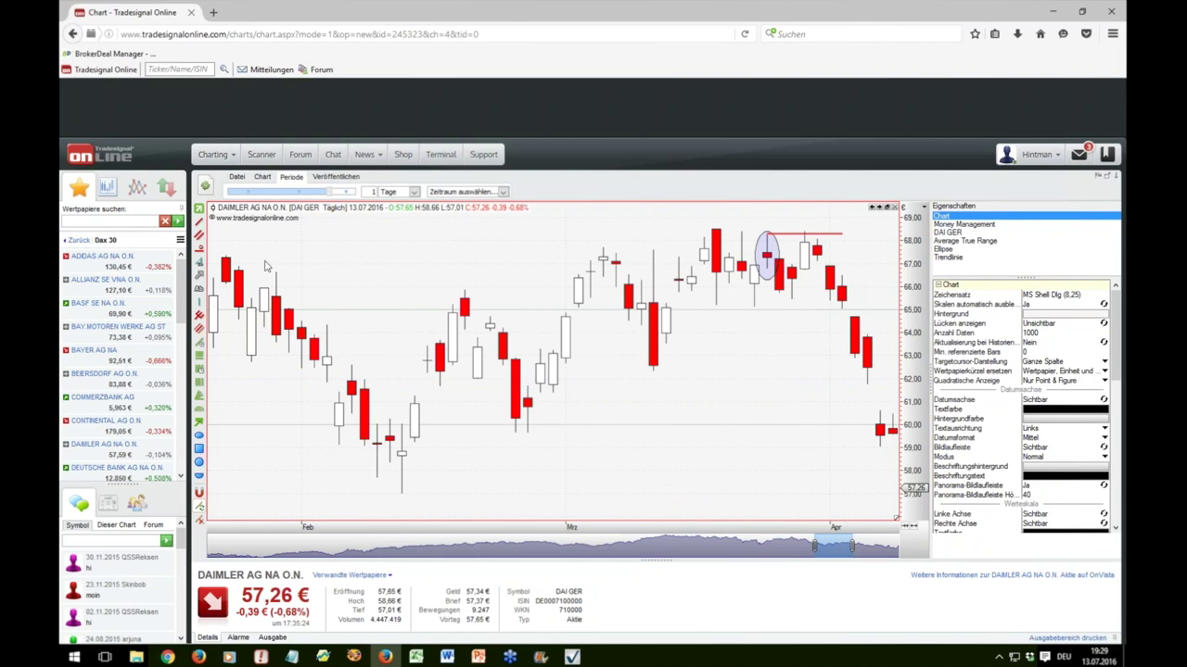
pyautogui.click(198, 222)
pyautogui.moveTo(767, 373); pyautogui.dragTo(879, 372)
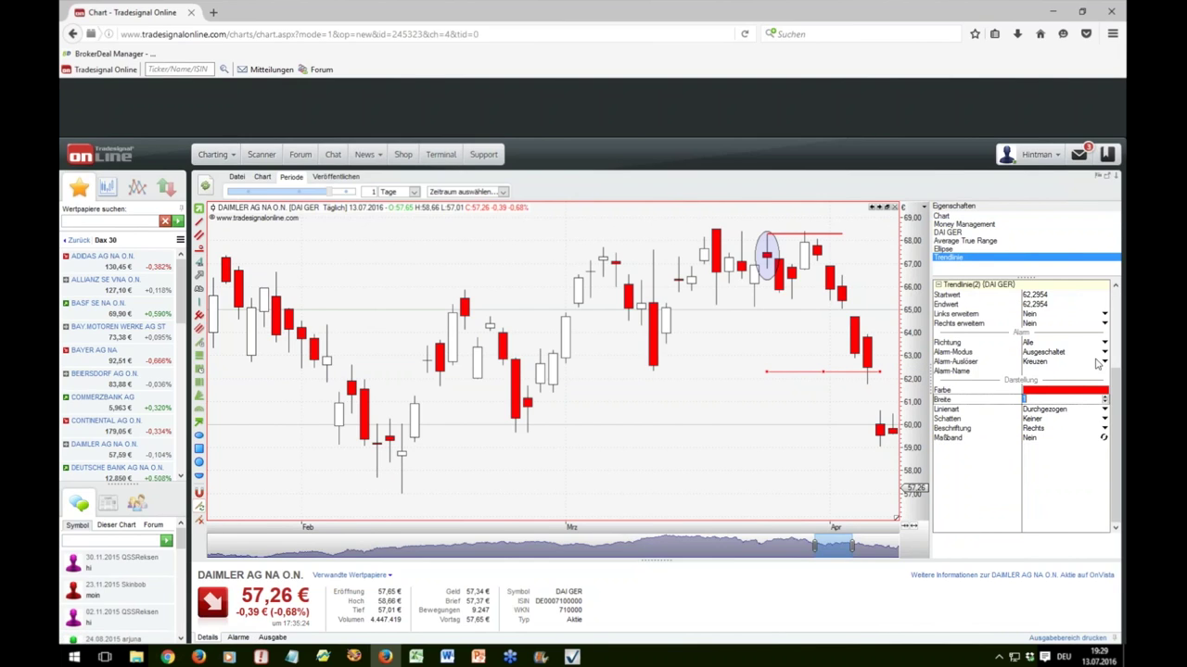
pyautogui.write('2')
# Switch to Excel and look up the CRV of the 23.03.2016 DAI candidate
pyautogui.click(416, 656)
pyautogui.click(963, 434)
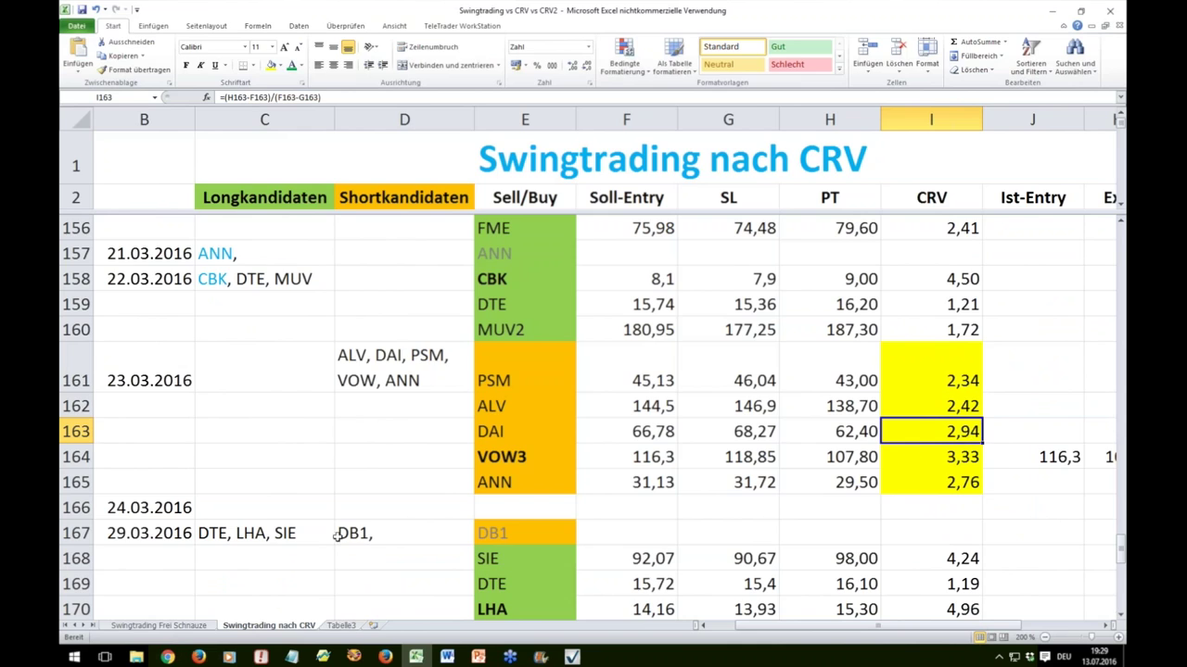
# Return to Tradesignal Online and open the Volkswagen chart from the Dax 30 list
pyautogui.click(384, 657)
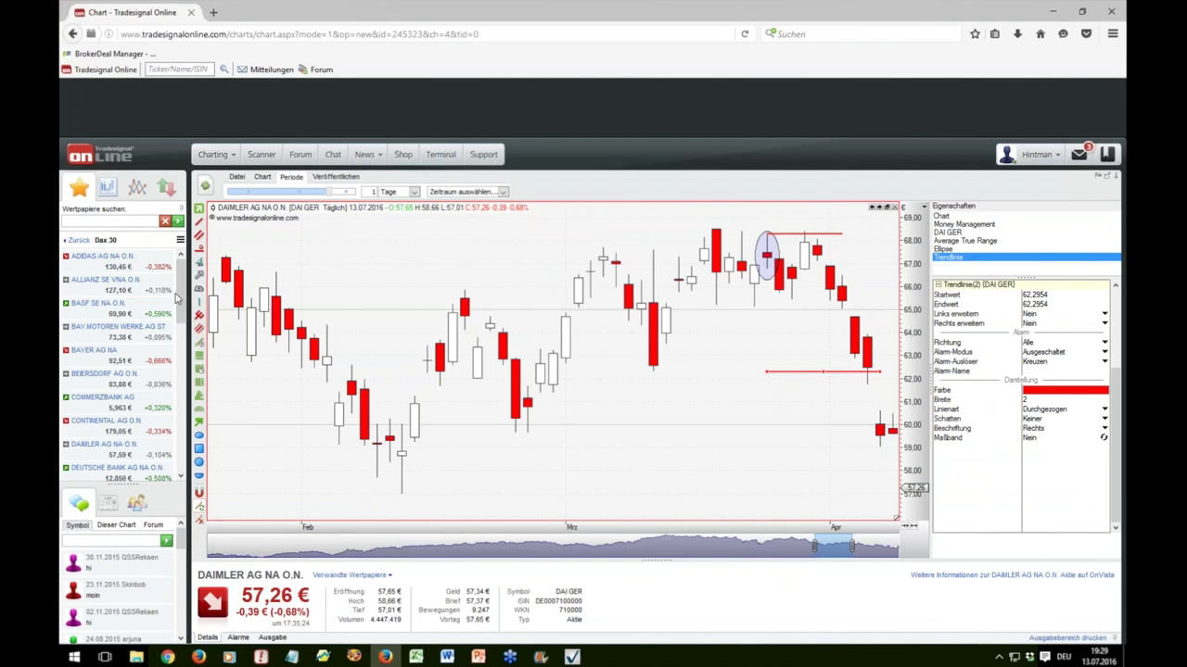
pyautogui.scroll(-5, 186, 325)
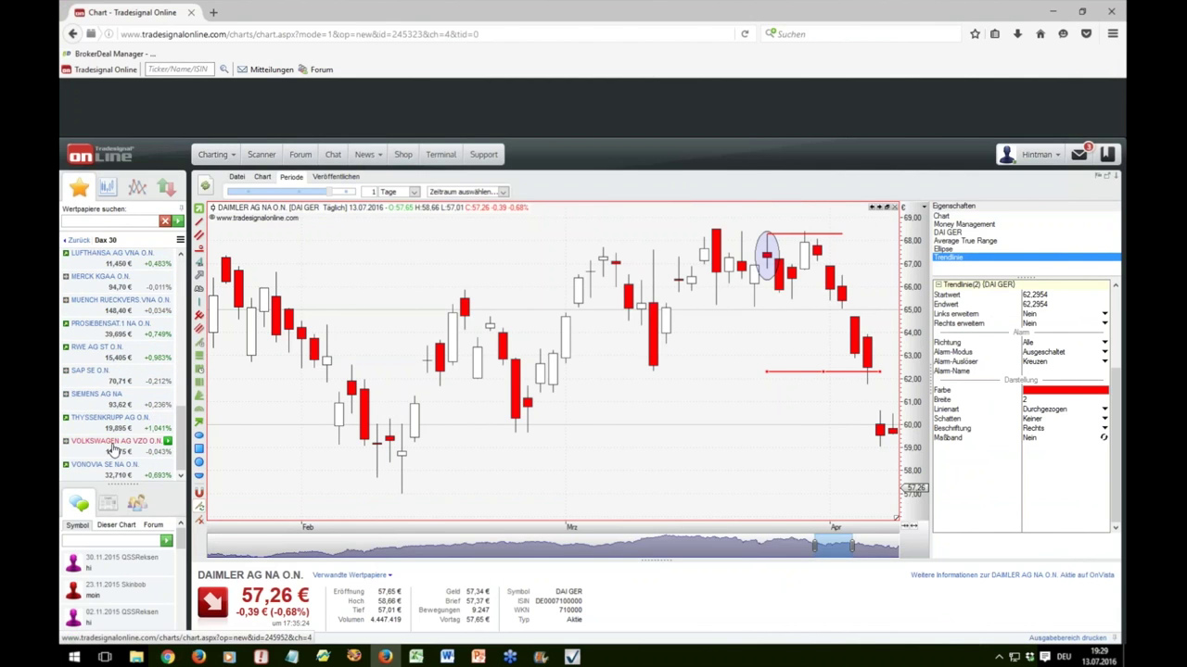
pyautogui.click(646, 394)
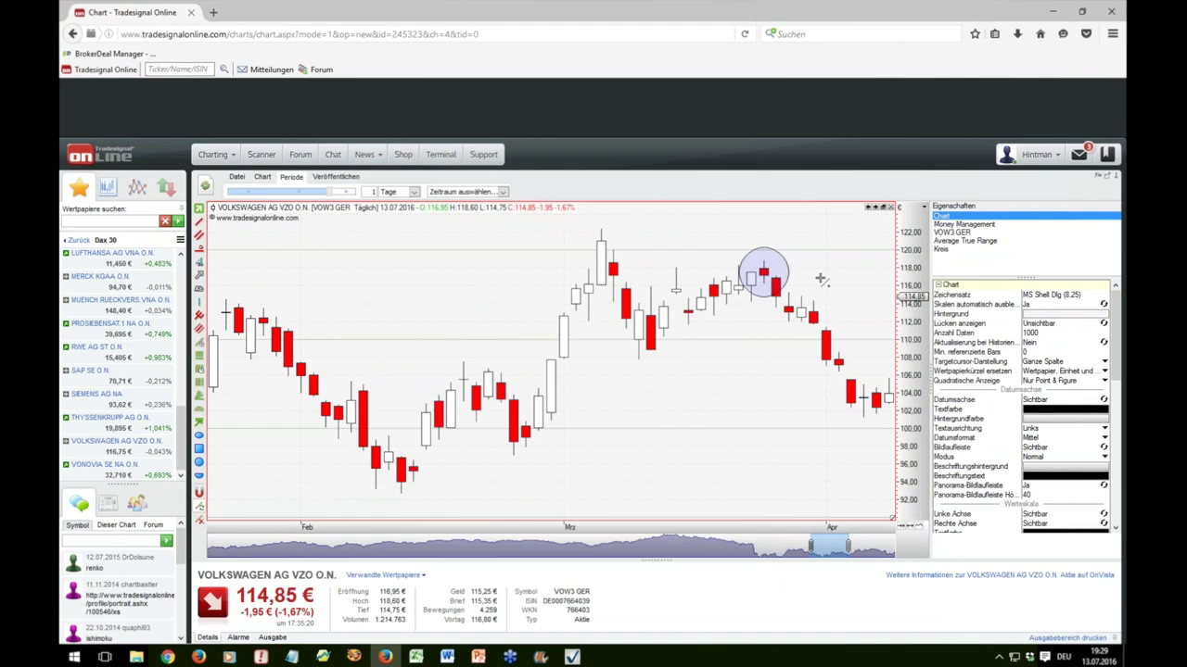
# Draw a horizontal trend line at about 118.81 from Volkswagen's 23 March candle to early April and set its width to 2
pyautogui.moveTo(763, 260); pyautogui.dragTo(825, 261)
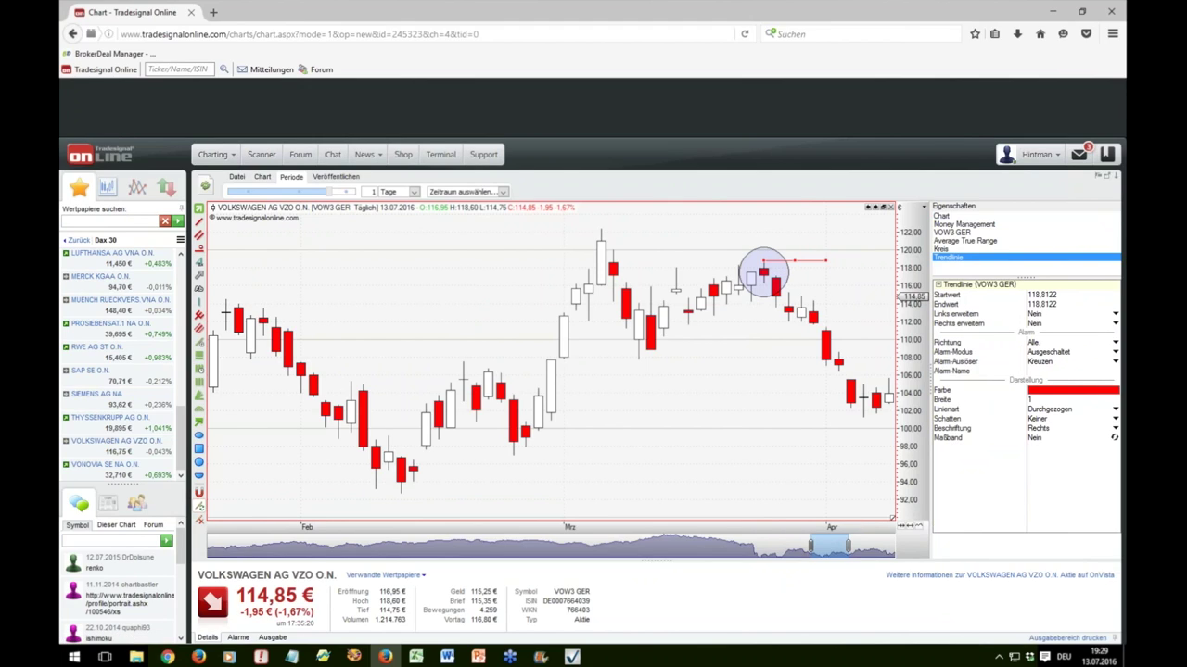
pyautogui.click(1040, 400)
pyautogui.write('2')
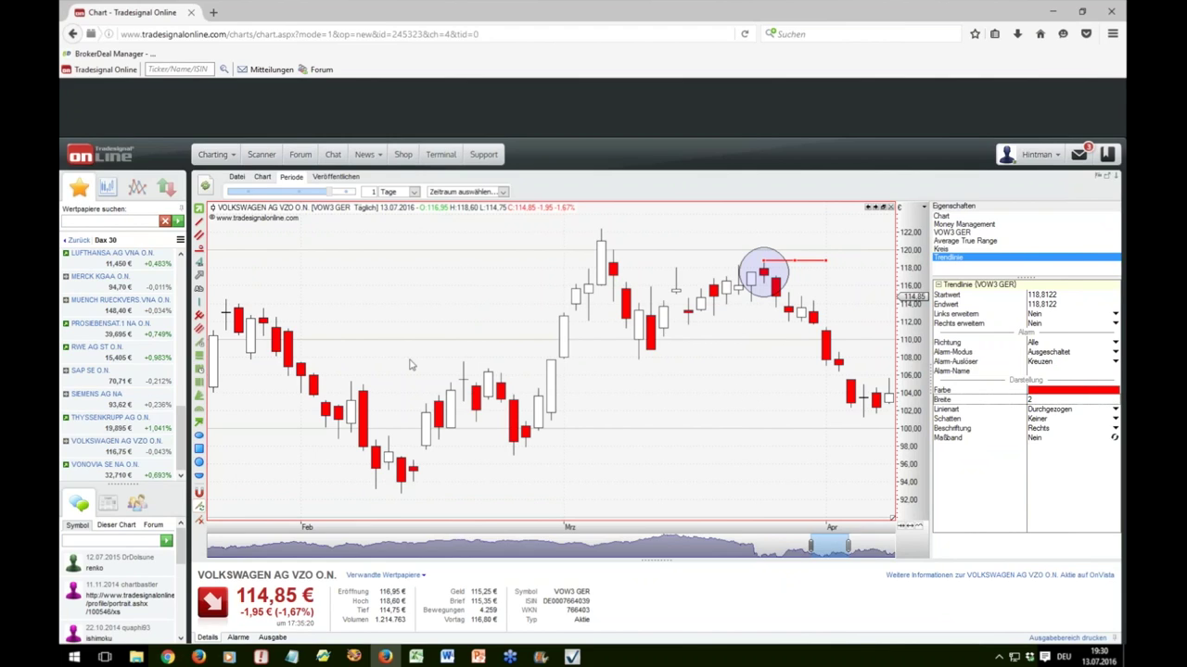
# Draw a second horizontal trend line with width 2 below Volkswagen's 23 March candle, at about 108.5, reaching early April
pyautogui.click(199, 225)
pyautogui.moveTo(764, 353); pyautogui.dragTo(838, 352)
pyautogui.click(1058, 397)
pyautogui.write('2')
pyautogui.click(794, 458)
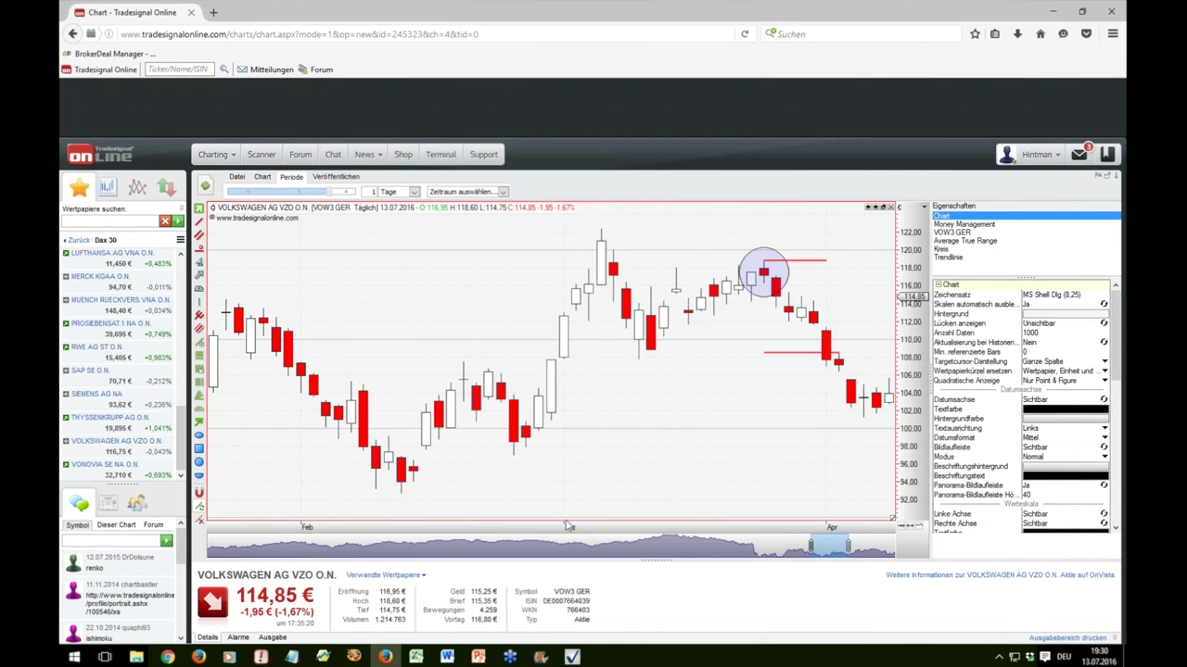
# Switch to Excel and look up the CRV of the 23.03.2016 VOW3 candidate
pyautogui.click(416, 657)
pyautogui.press('Down')
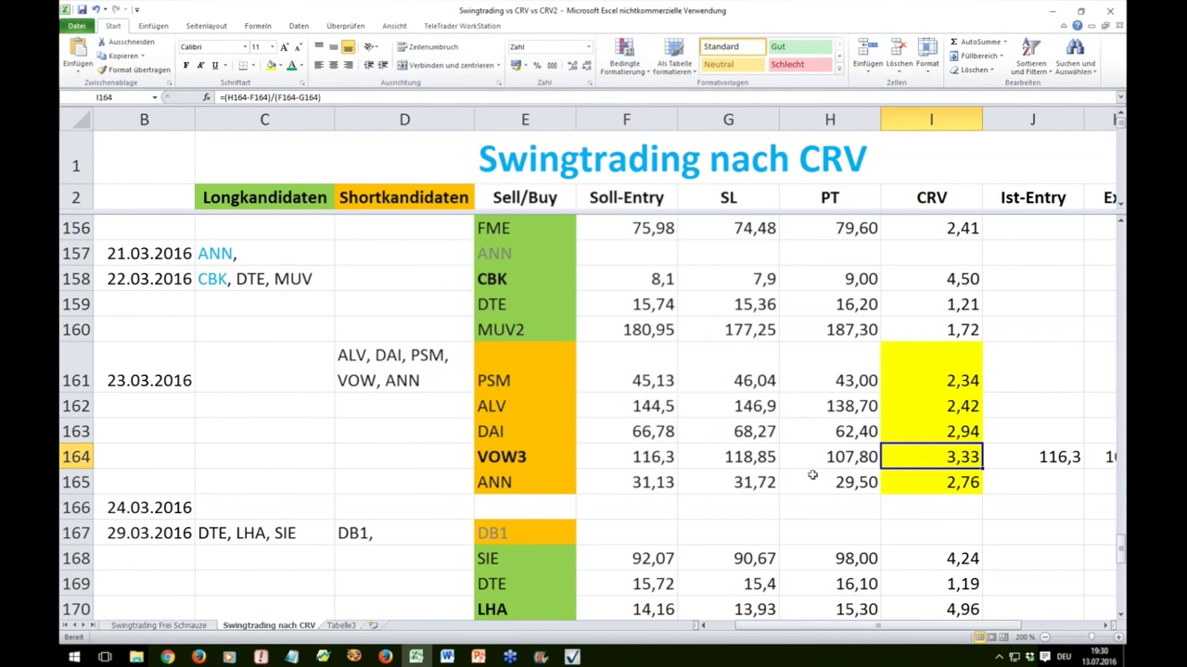
# Return to Tradesignal Online and open the Vonovia chart, showing the period from mid-February to early April
pyautogui.click(384, 656)
pyautogui.click(94, 465)
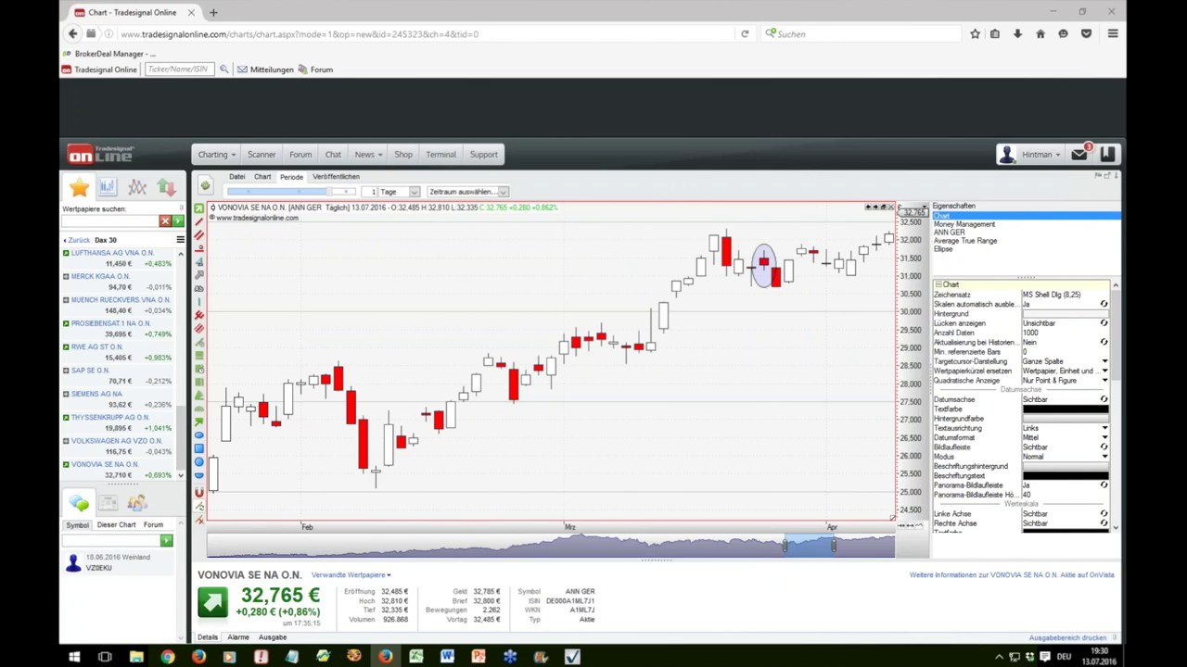
pyautogui.scroll(2, 813, 543)
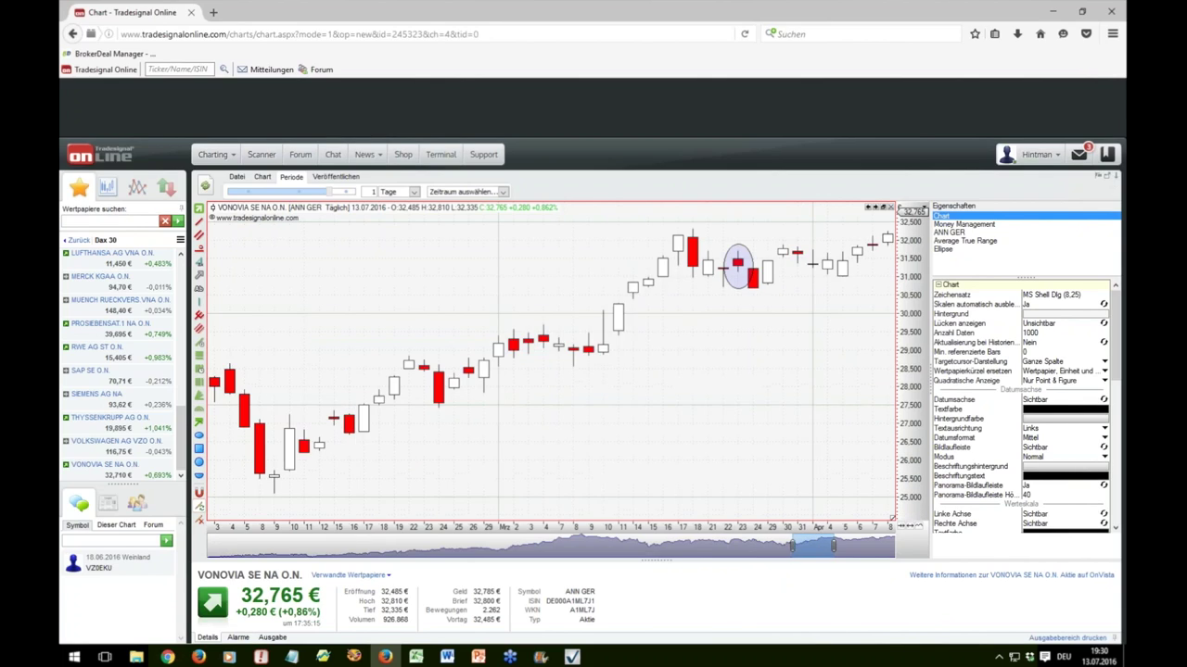
pyautogui.scroll(1, 809, 547)
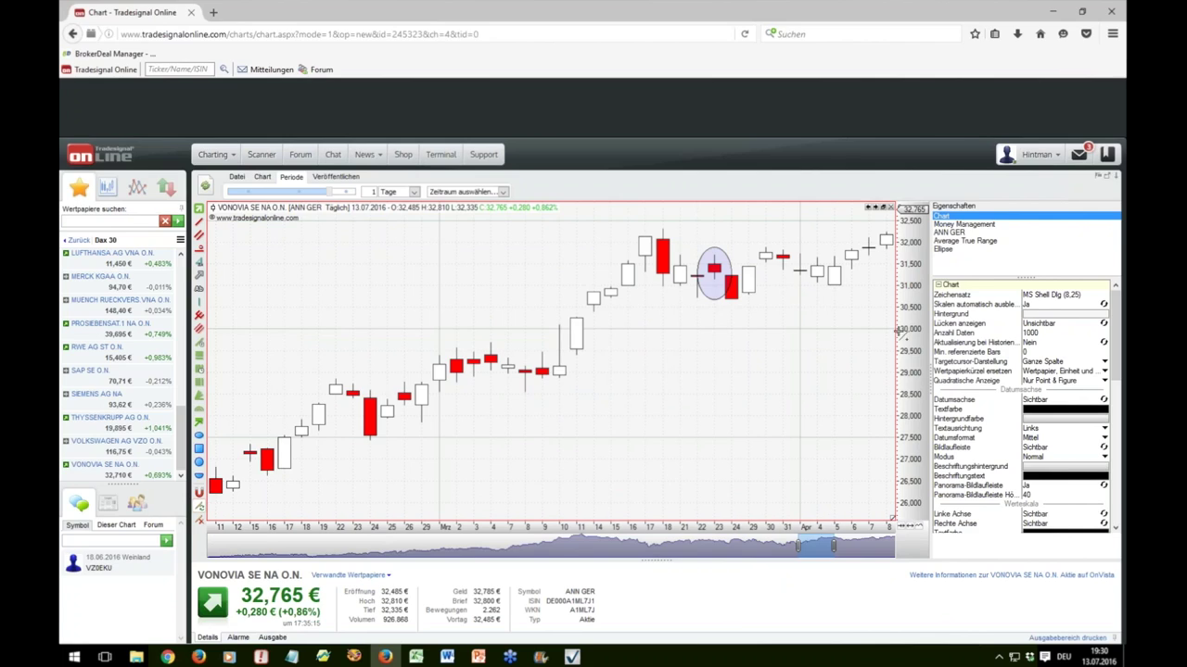
# Draw a trend line at about 31.73 from Vonovia's 23 March candle to early April and set its width to 2
pyautogui.moveTo(664, 230); pyautogui.dragTo(794, 236)
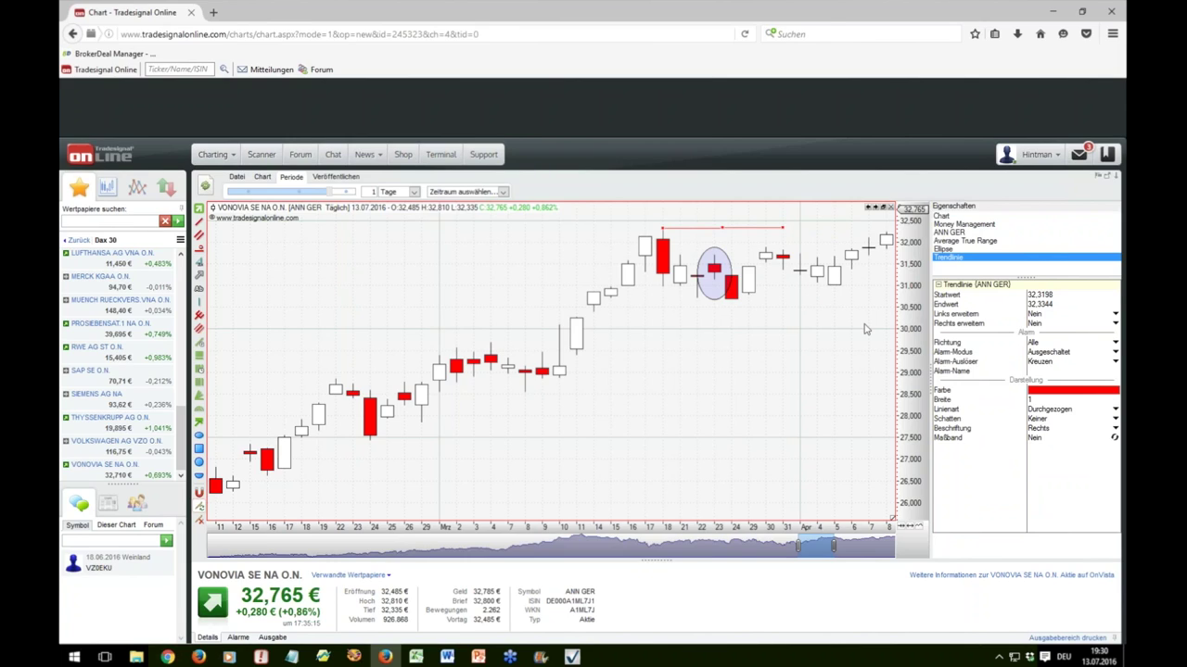
pyautogui.moveTo(797, 547)
pyautogui.mouseDown()
pyautogui.moveTo(778, 548)
pyautogui.moveTo(789, 560)
pyautogui.mouseUp()
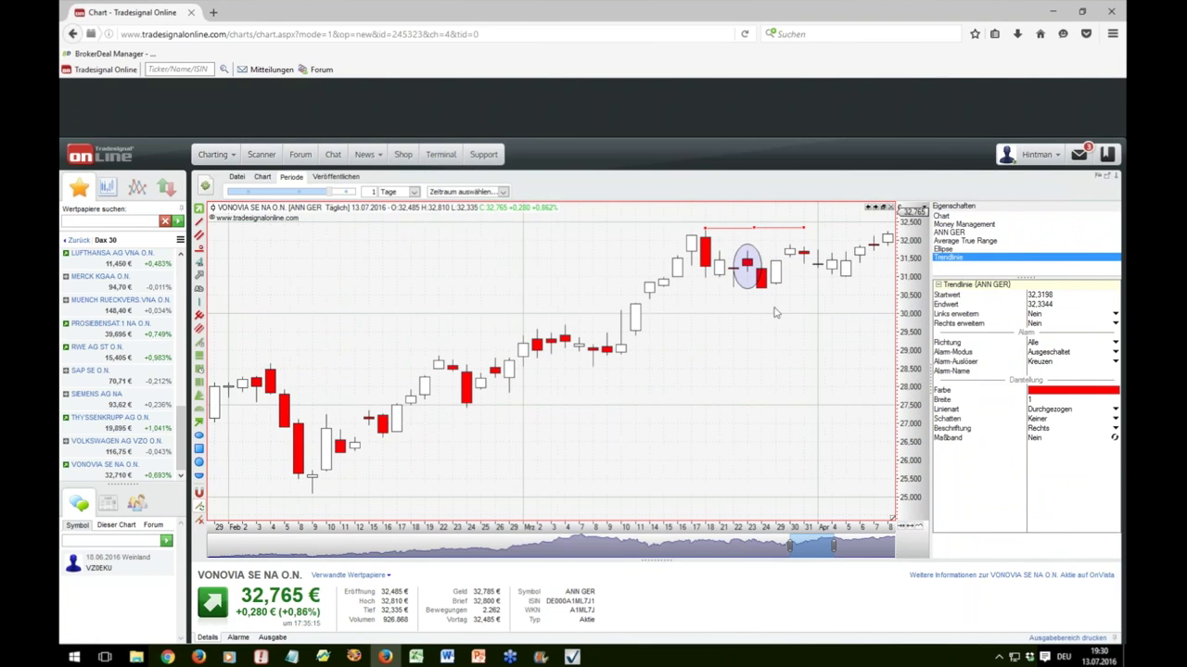
pyautogui.moveTo(756, 231); pyautogui.dragTo(799, 253)
pyautogui.click(1044, 401)
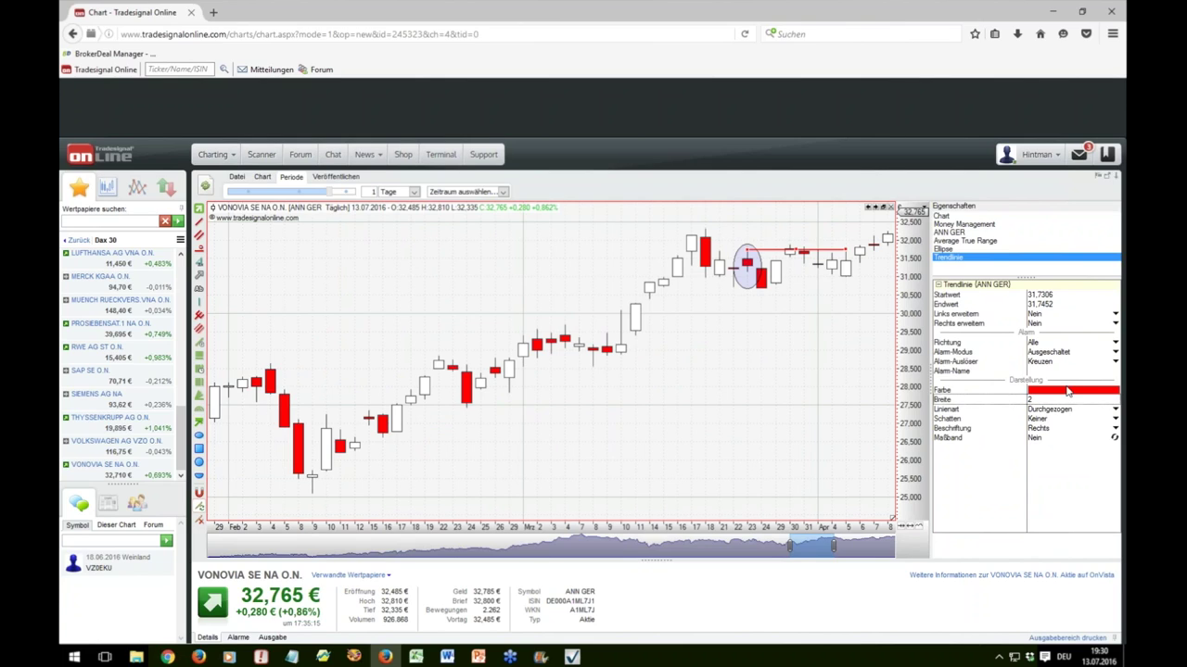
# Check Vonovia's 23.03.2016 candle values, and draw a width 2 horizontal trend line at about 29.48 from 23 March to early April
pyautogui.click(747, 348)
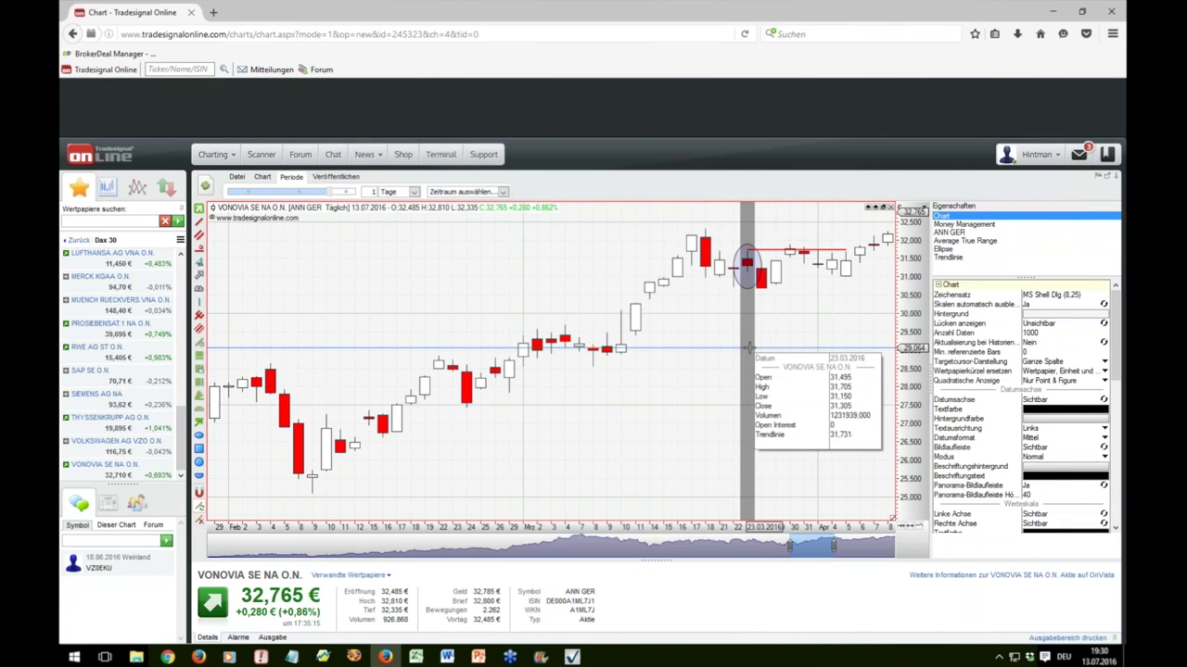
pyautogui.moveTo(747, 347); pyautogui.dragTo(751, 401)
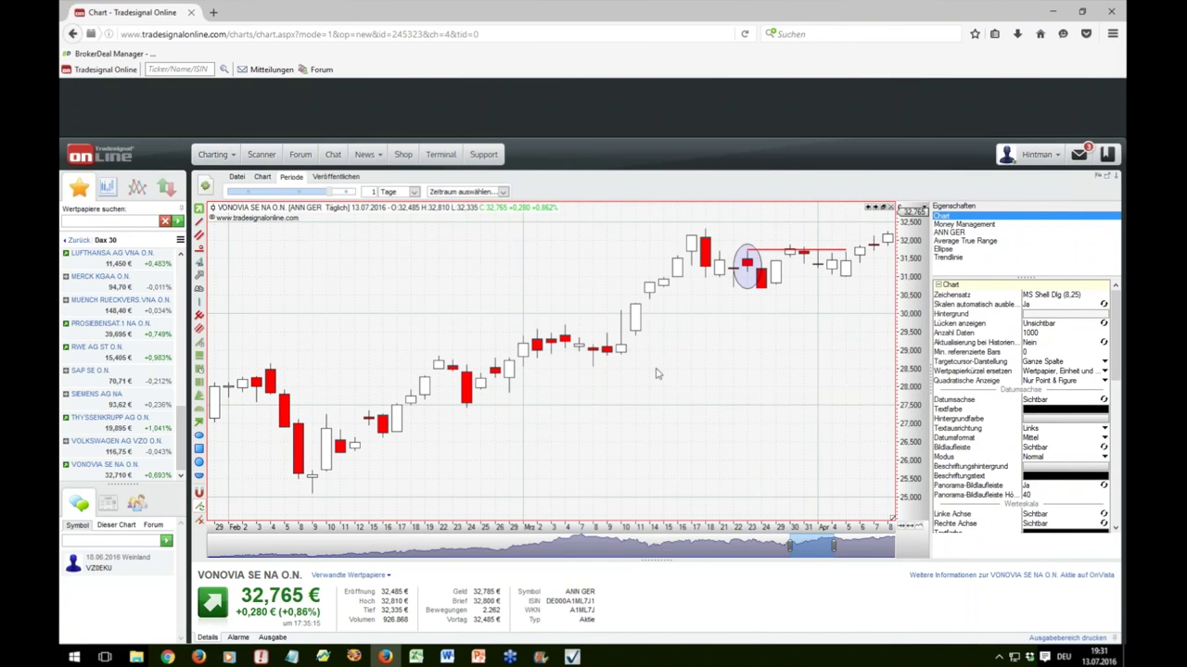
pyautogui.moveTo(600, 354); pyautogui.dragTo(637, 331)
pyautogui.moveTo(746, 332); pyautogui.dragTo(859, 332)
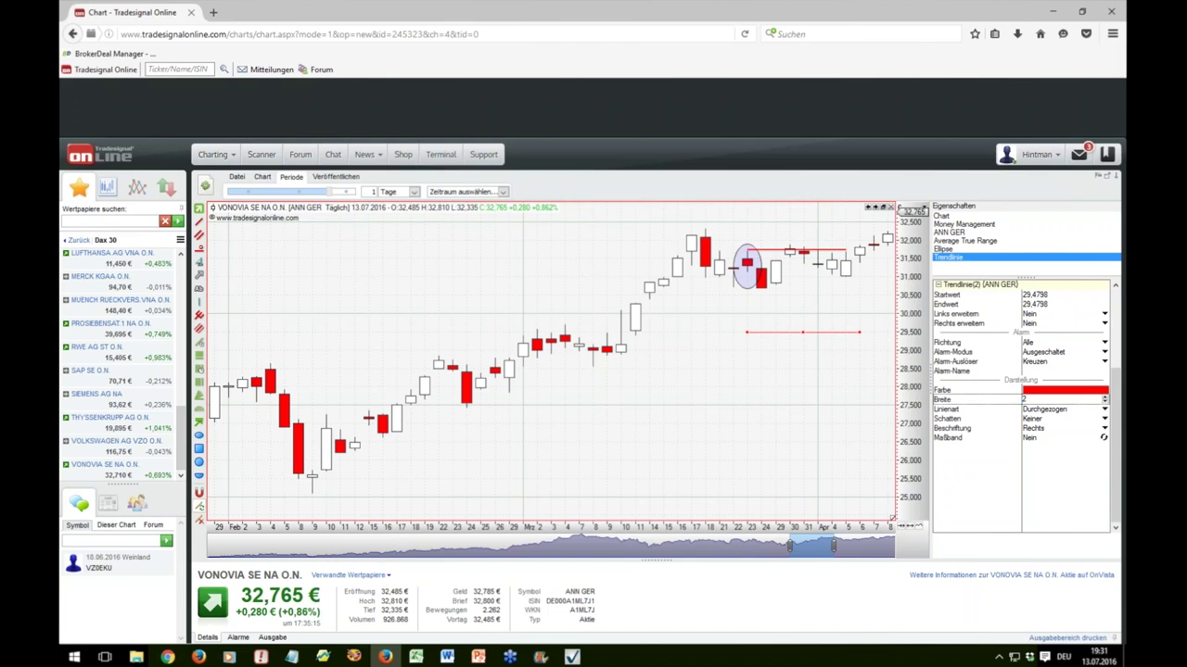
# Switch to Excel and compare the CRV of the 23.03.2016 ANN candidate with that of VOW3
pyautogui.click(416, 656)
pyautogui.click(940, 483)
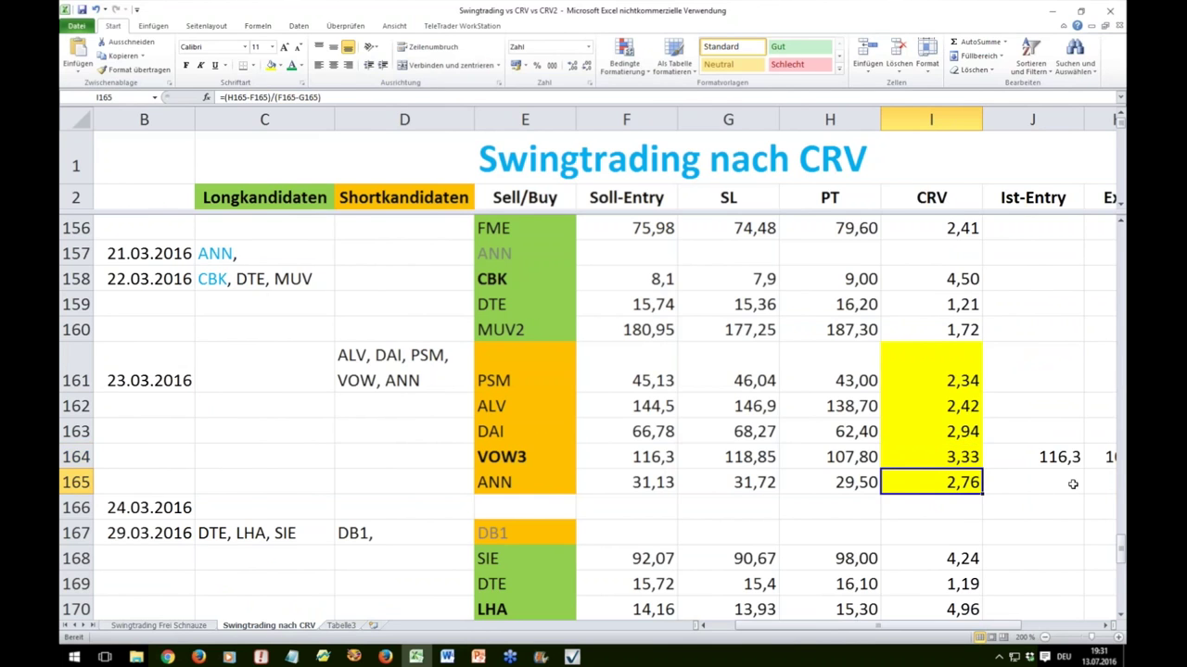
pyautogui.click(939, 465)
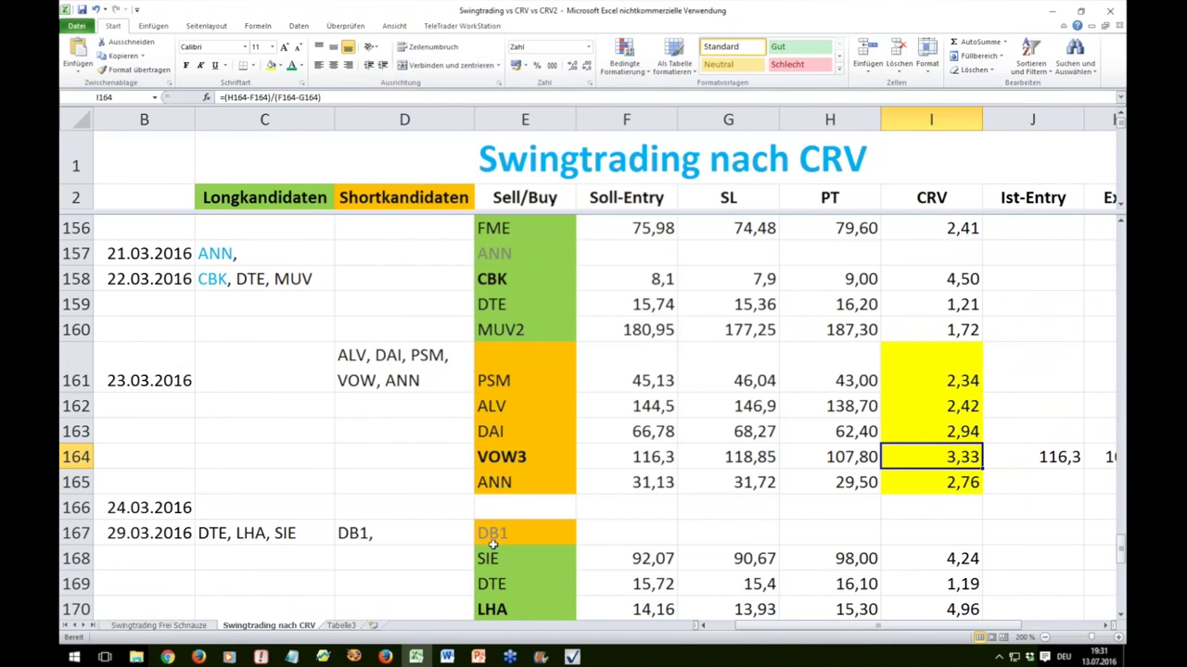
# Return to Tradesignal Online and reopen the Volkswagen chart with its marked stop and target lines
pyautogui.click(388, 656)
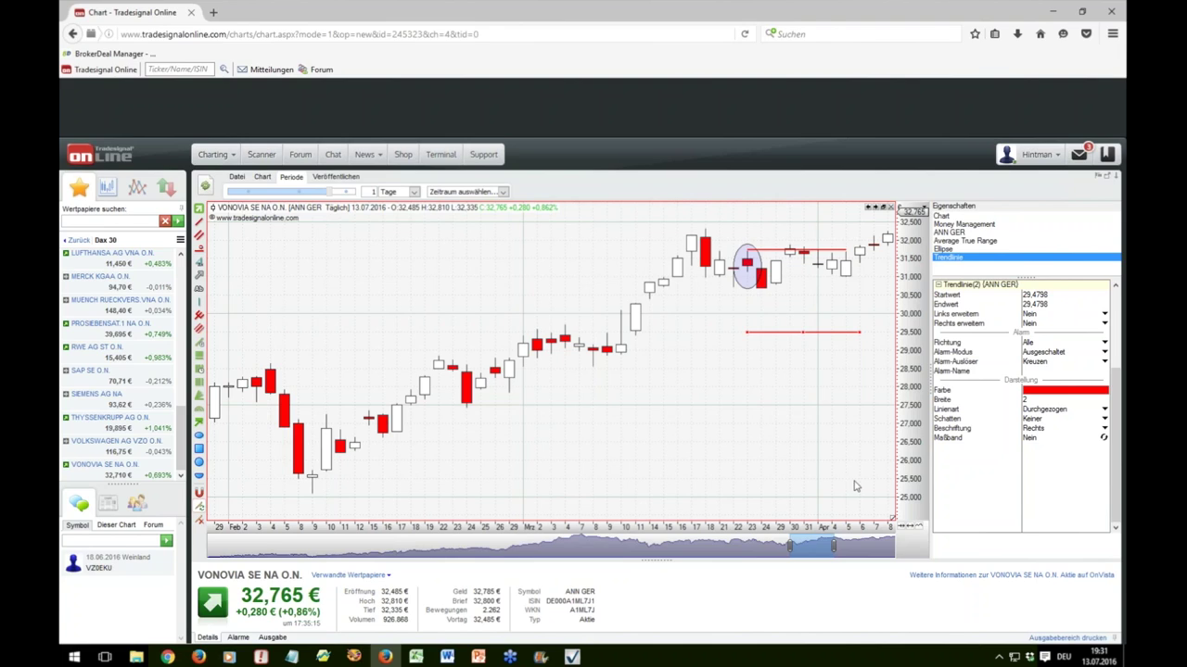
pyautogui.click(744, 315)
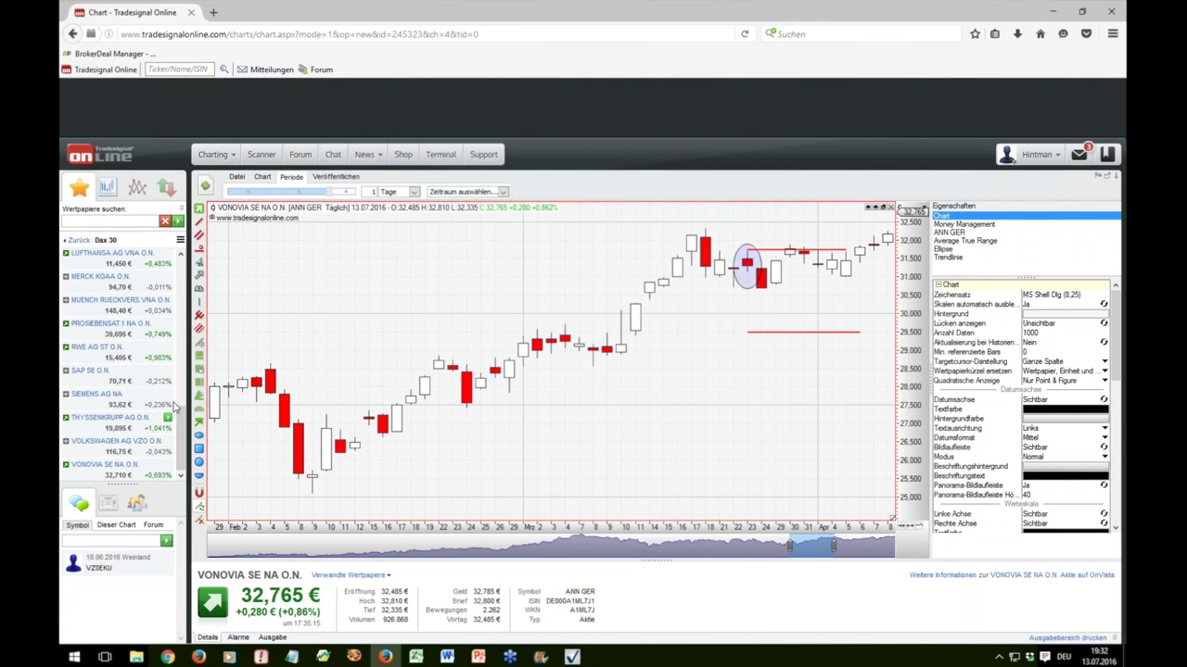
pyautogui.click(132, 442)
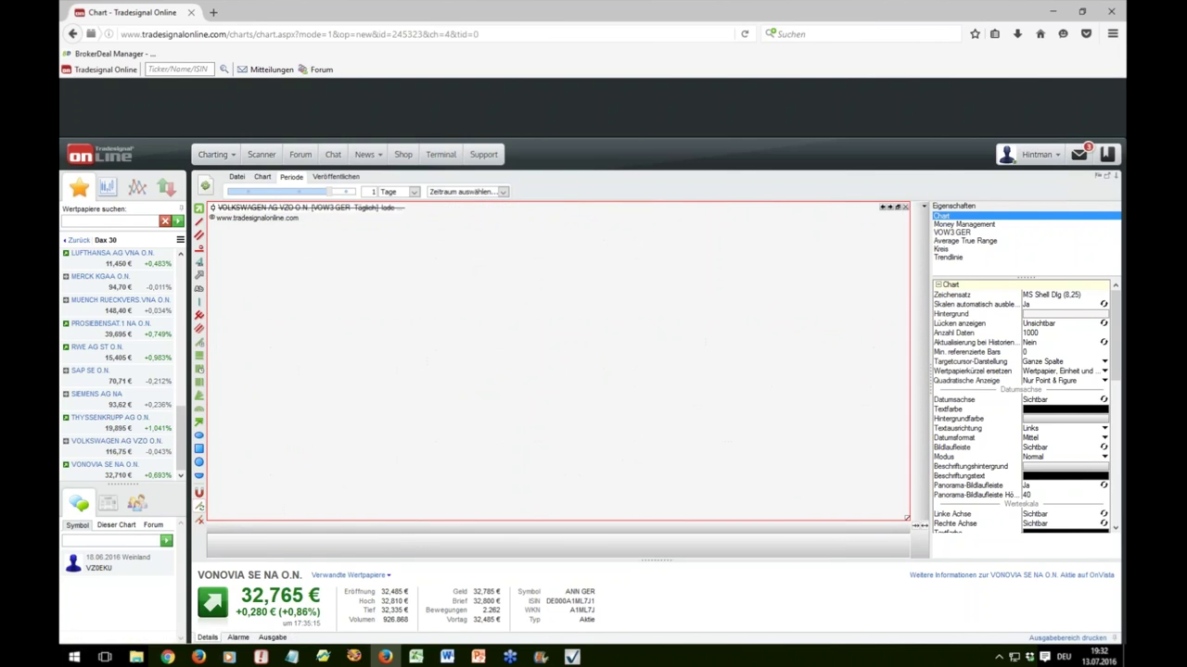
# Review Volkswagen's earlier price history and move the lower trend line down to about 95.14
pyautogui.scroll(-3, 749, 382)
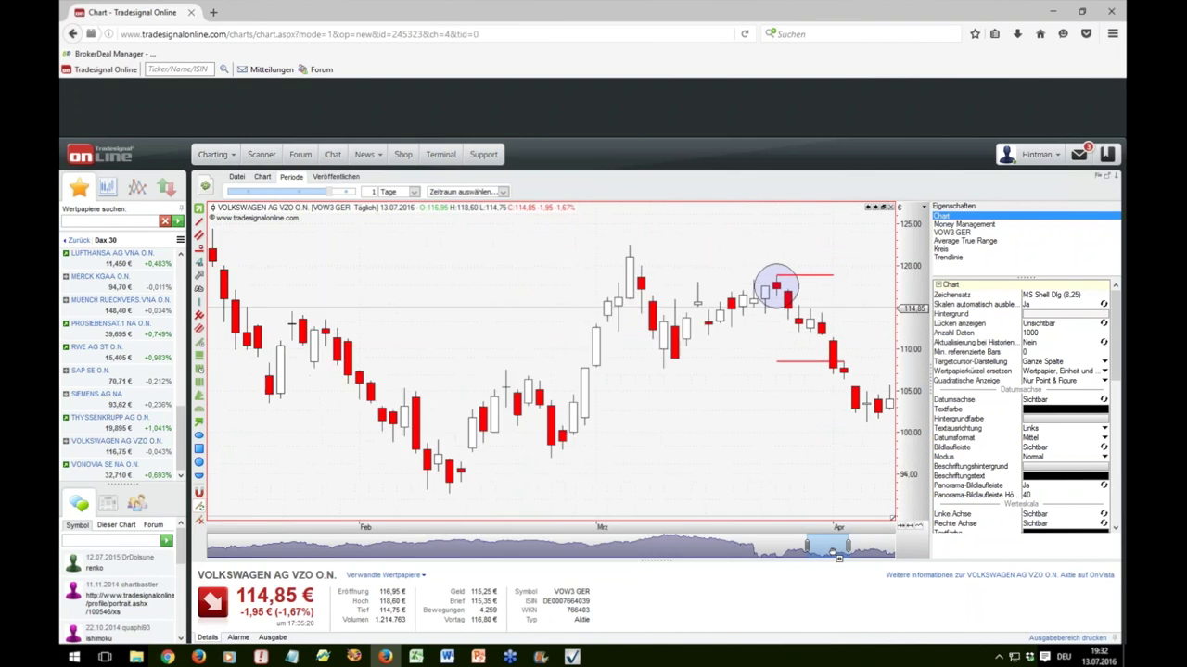
pyautogui.moveTo(712, 394); pyautogui.dragTo(687, 395)
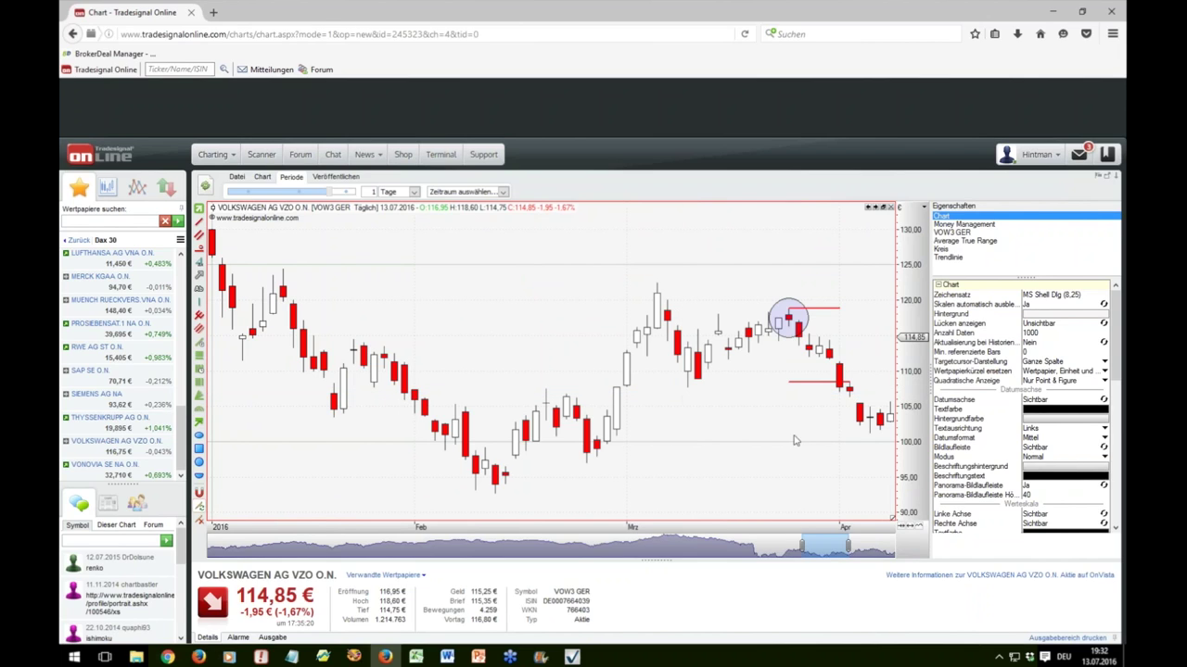
pyautogui.scroll(-3, 815, 551)
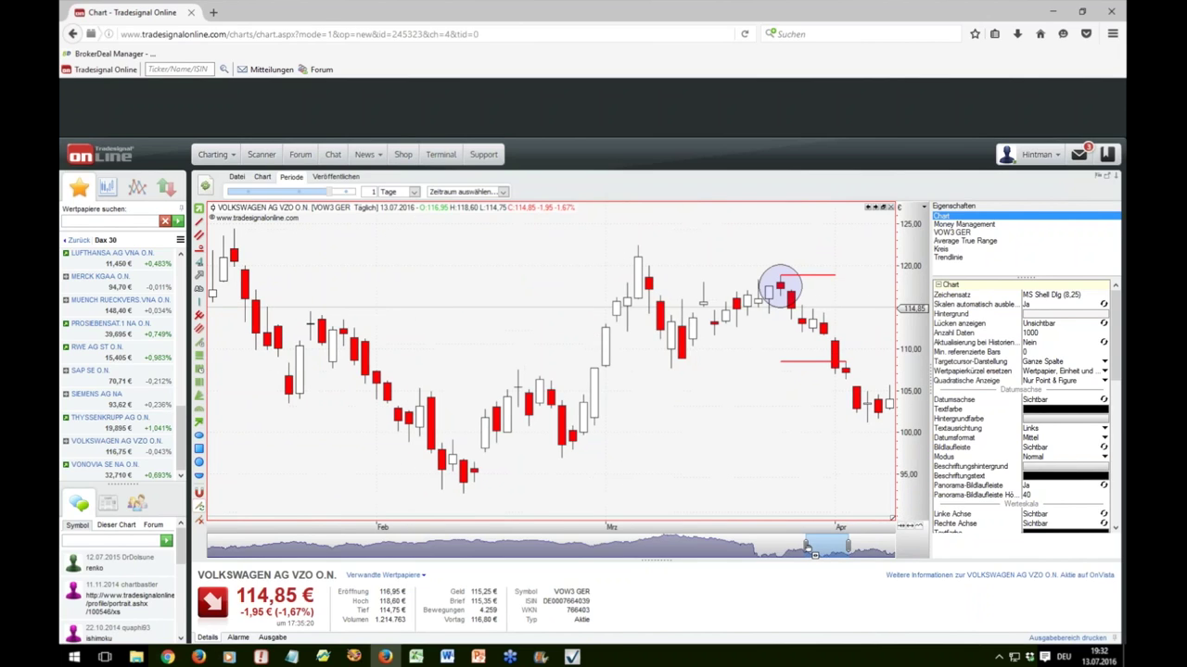
pyautogui.scroll(-3, 839, 547)
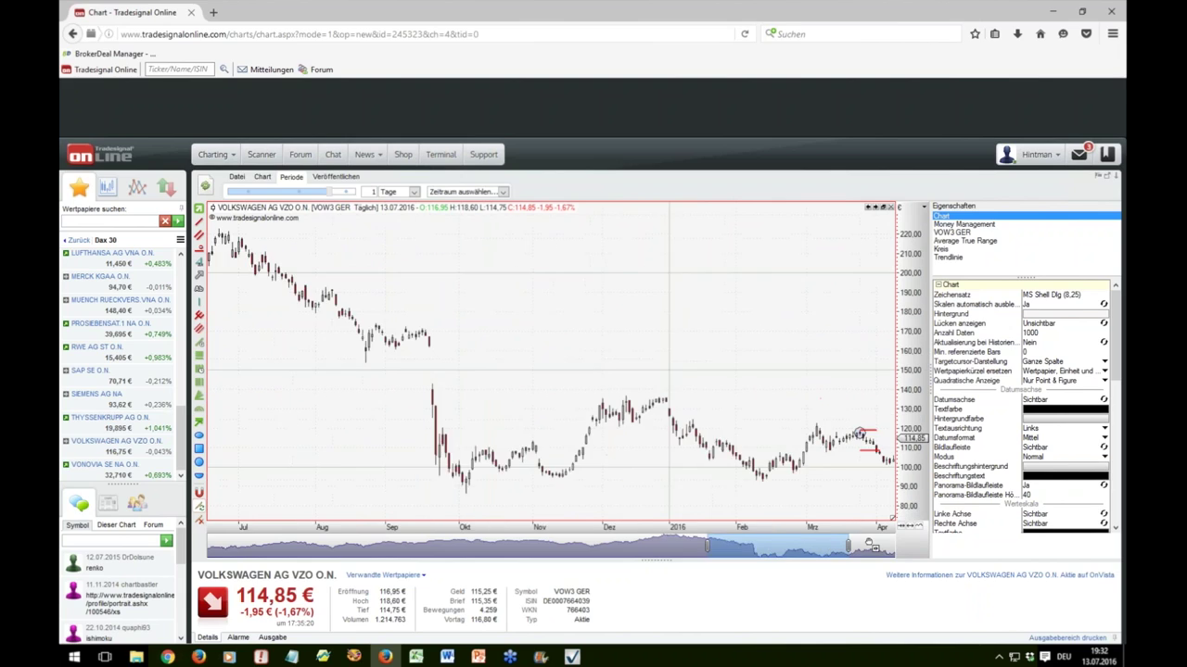
pyautogui.scroll(1, 863, 547)
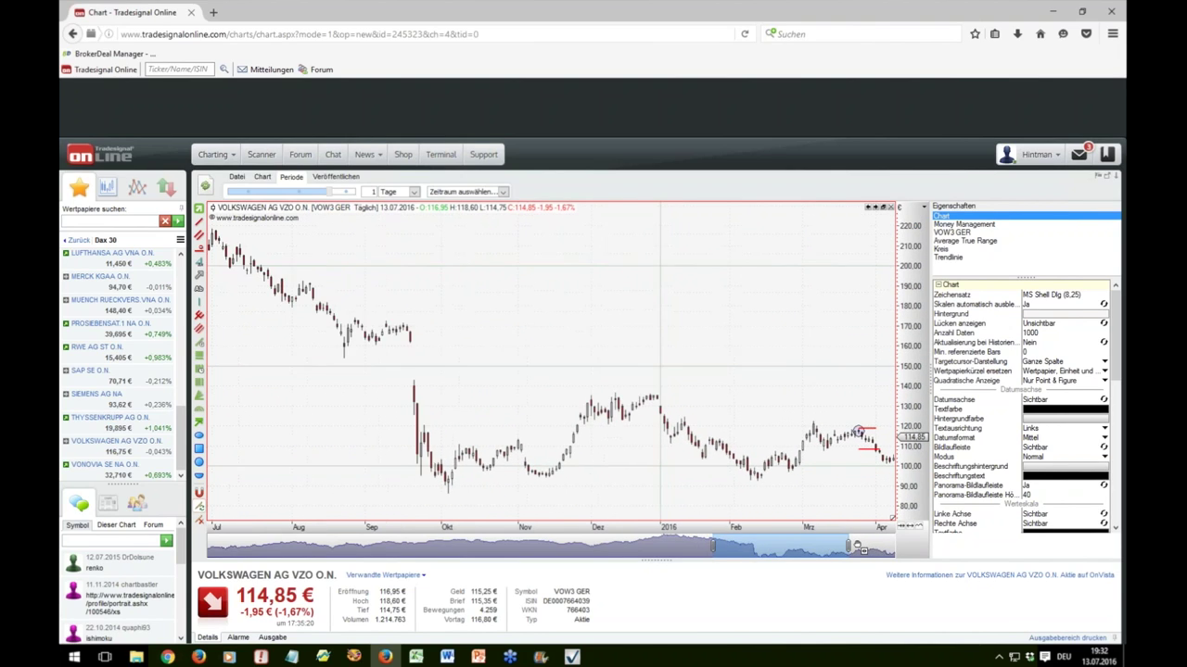
pyautogui.scroll(5, 857, 548)
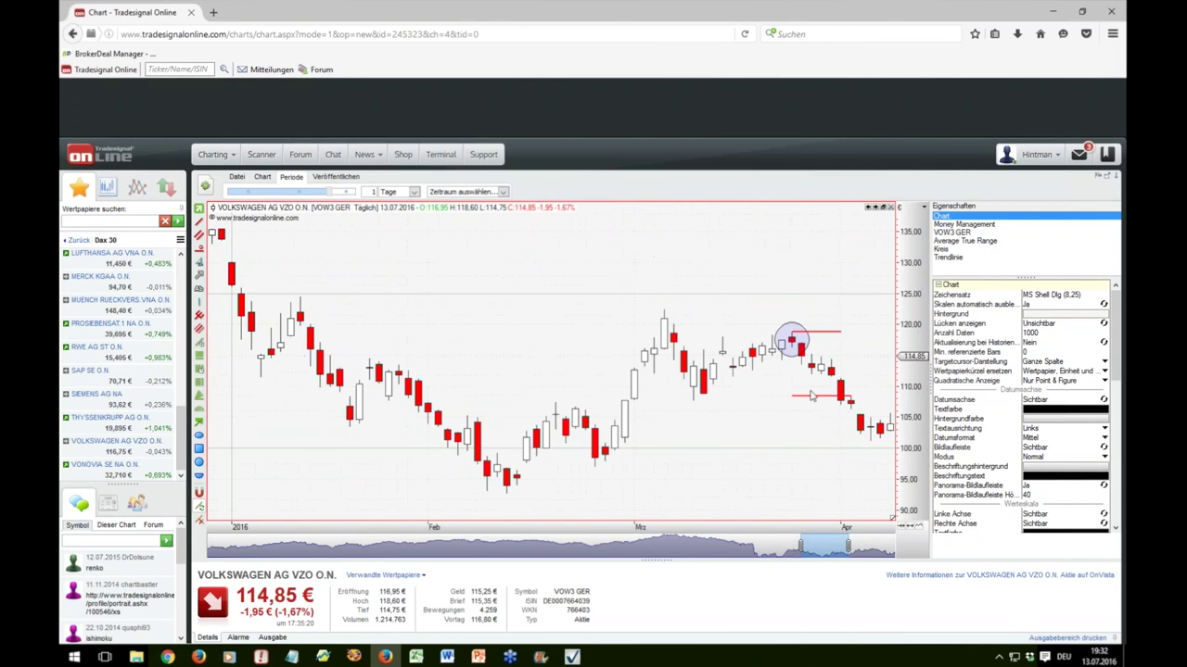
pyautogui.moveTo(813, 397); pyautogui.dragTo(811, 483)
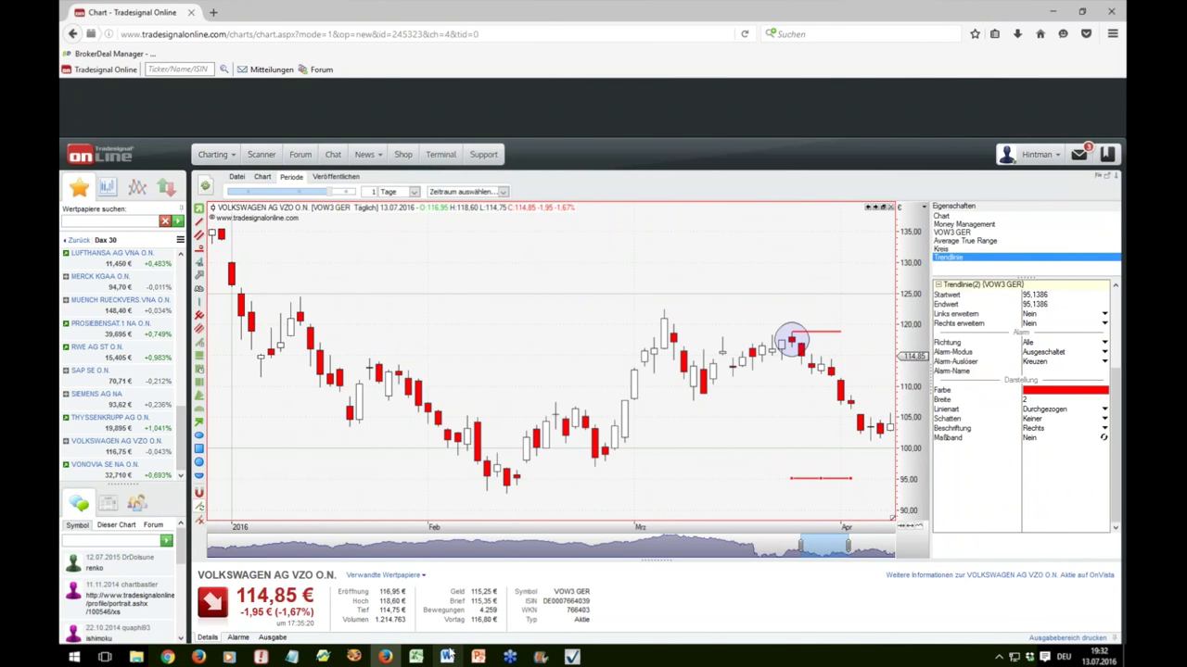
# Switch to Excel, try a PT of 95 for the 23.03.2016 VOW3 candidate, and undo the entry
pyautogui.click(415, 656)
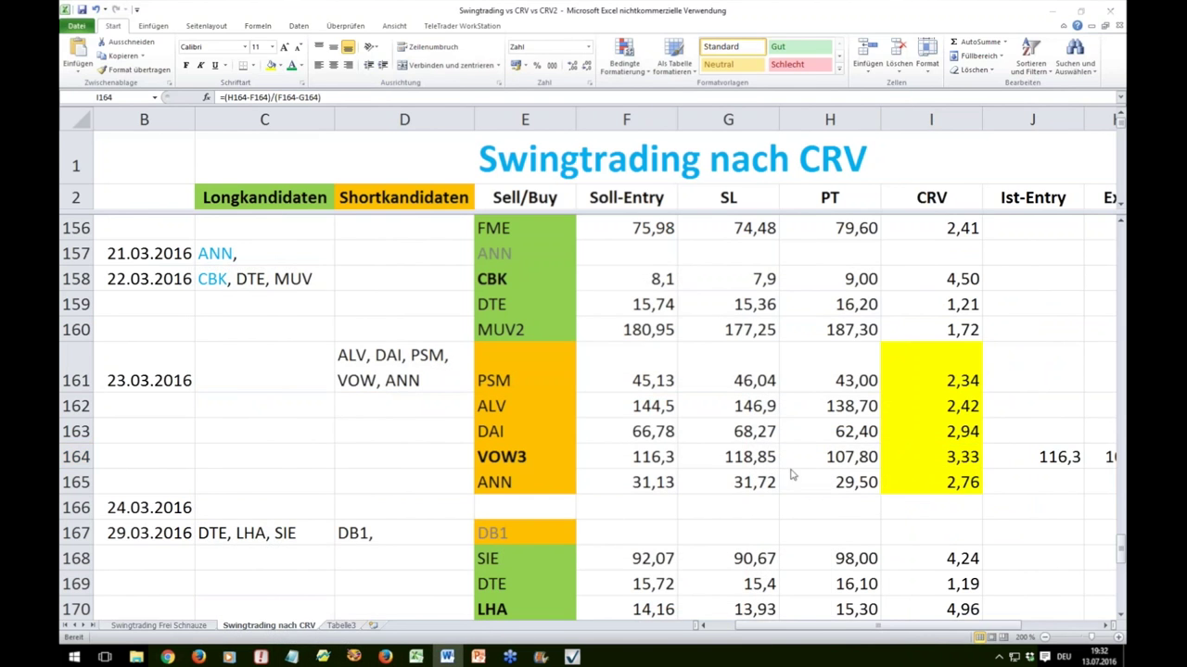
pyautogui.click(848, 458)
pyautogui.write('95')
pyautogui.press('Return')
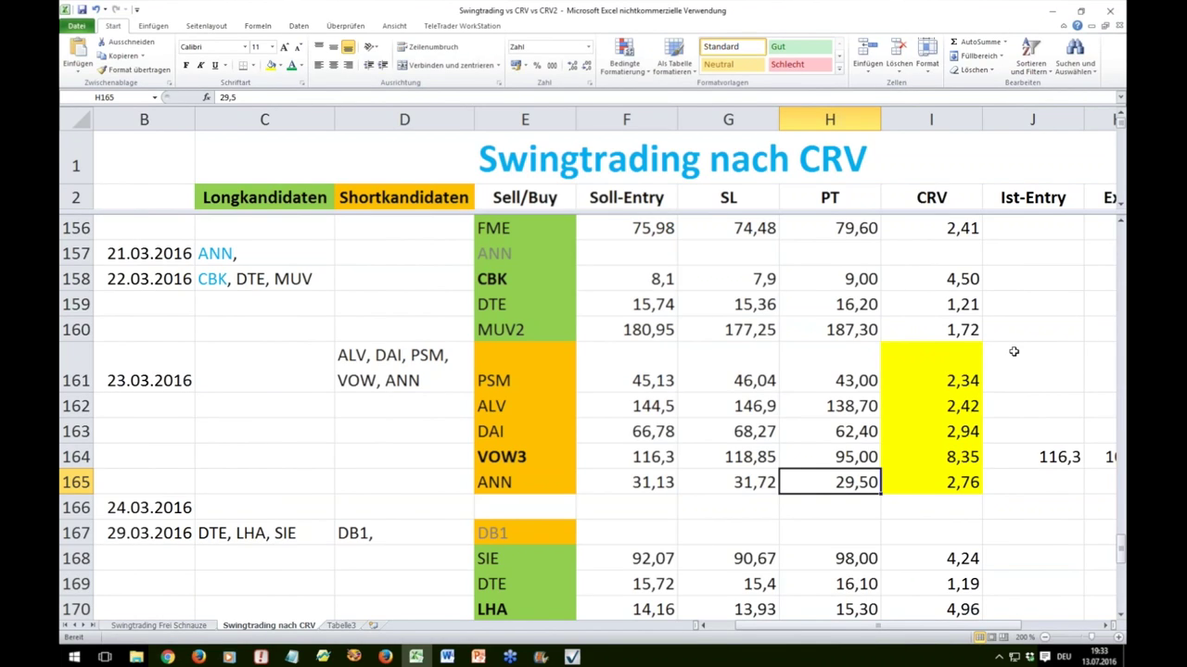
pyautogui.click(95, 9)
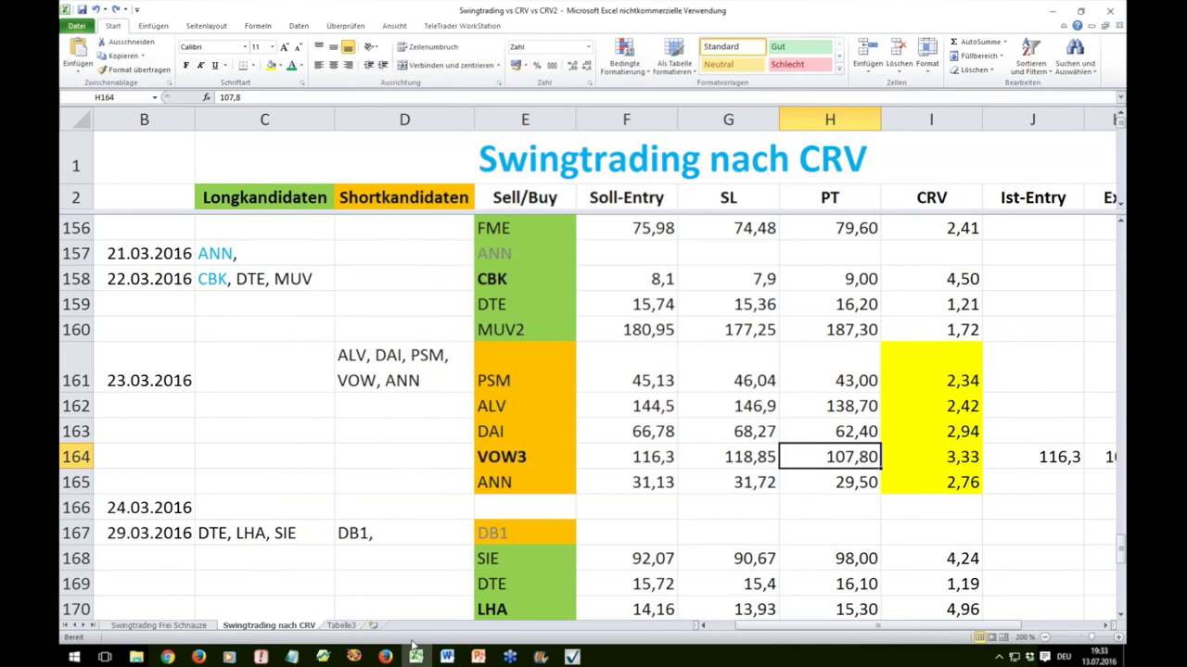
# Return to Tradesignal Online and examine Volkswagen's candles after 23 March, including 06.04.2016, against the lowered target line
pyautogui.click(384, 656)
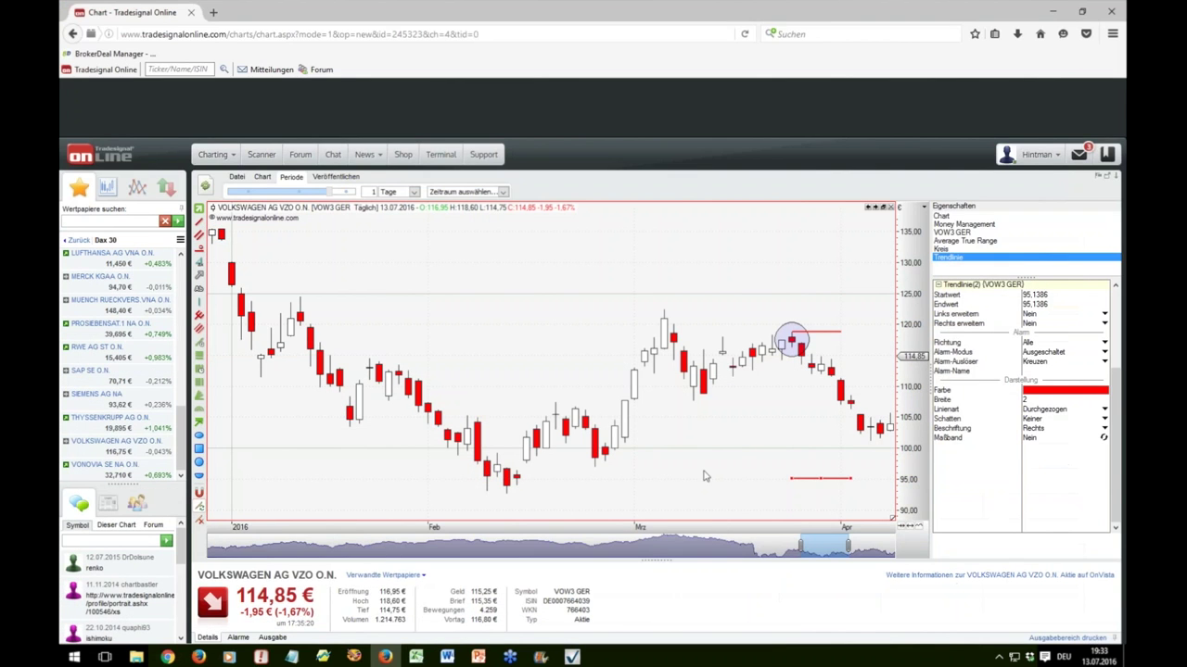
pyautogui.click(704, 476)
pyautogui.scroll(-1, 704, 474)
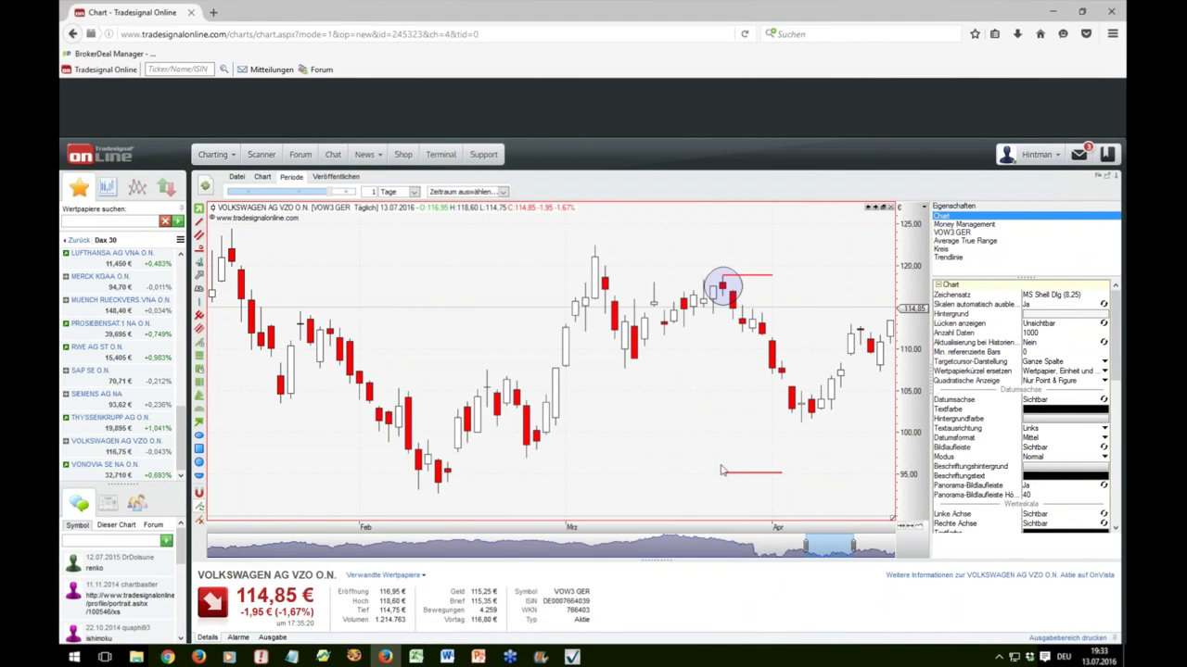
pyautogui.scroll(-1, 695, 480)
pyautogui.click(695, 478)
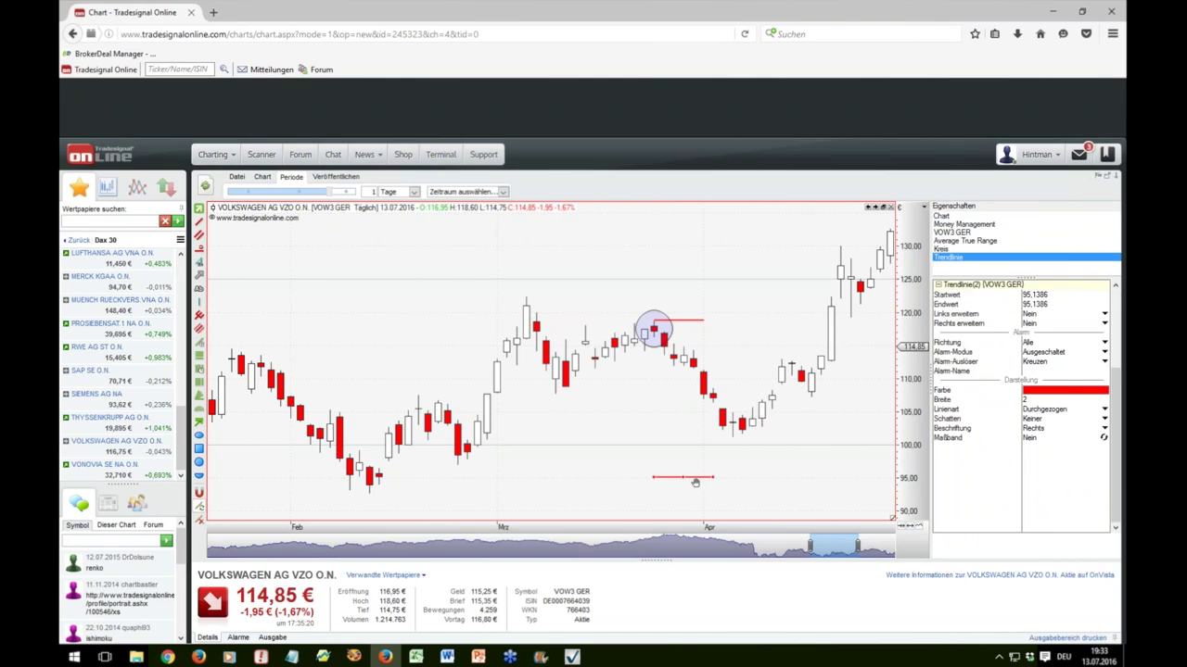
pyautogui.click(695, 480)
pyautogui.scroll(-1, 710, 449)
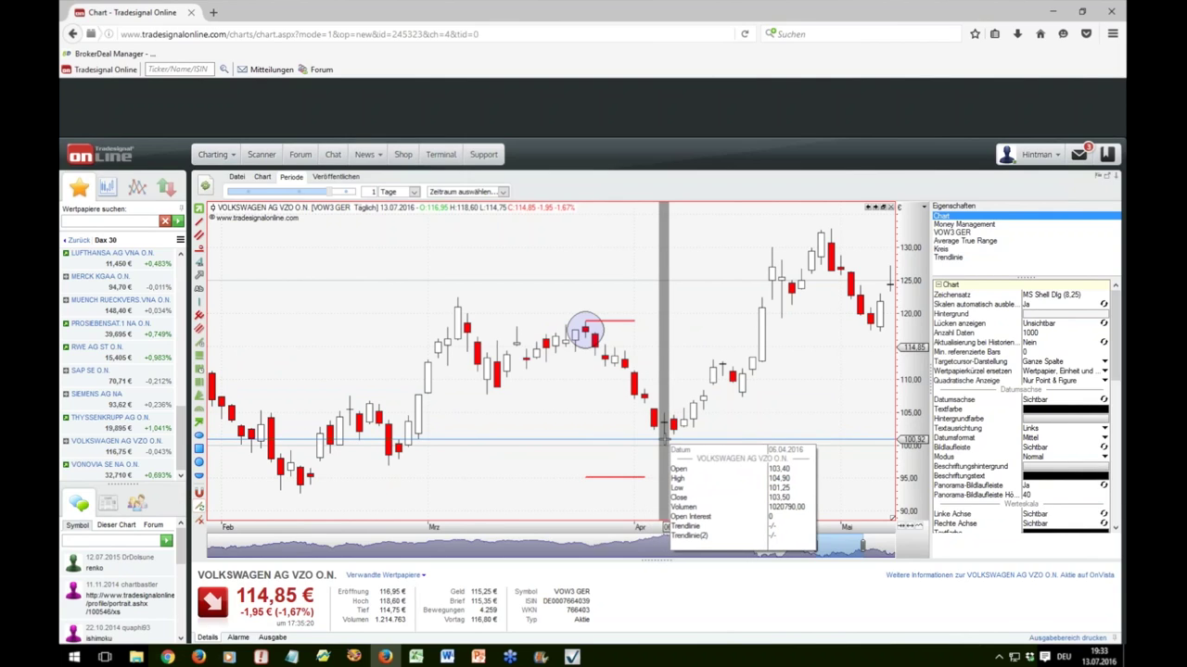
# Move Volkswagen's lower target line up to about 108.5 on the chart
pyautogui.click(666, 441)
pyautogui.click(671, 451)
pyautogui.click(676, 442)
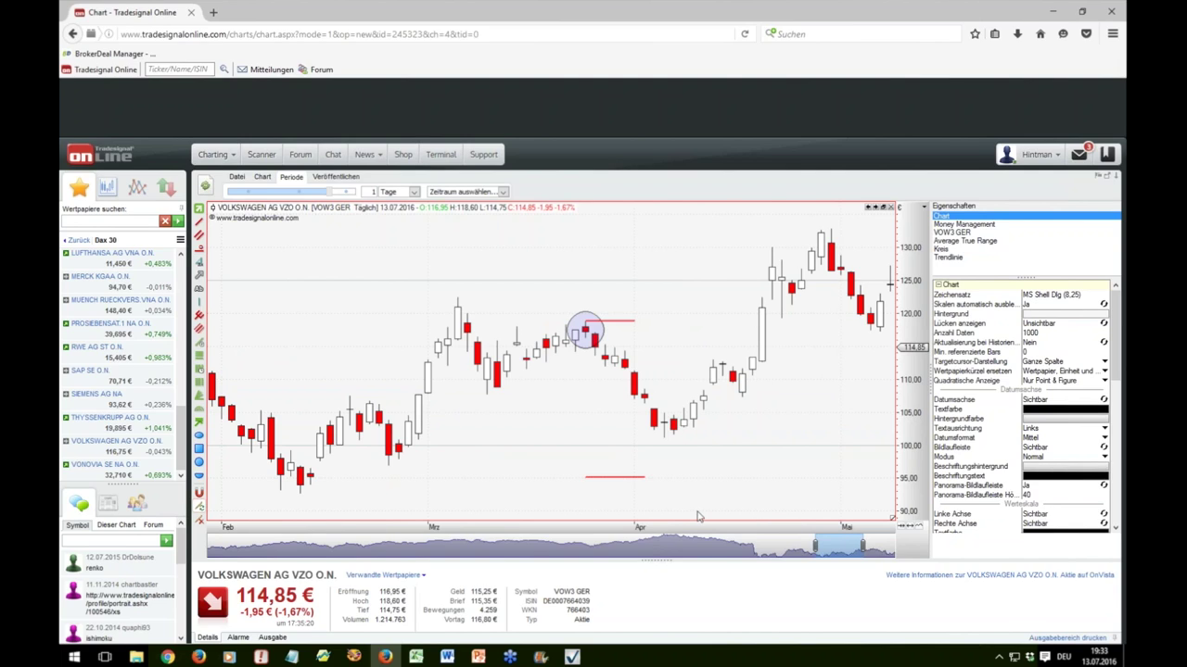
pyautogui.click(684, 480)
pyautogui.click(676, 476)
pyautogui.click(612, 478)
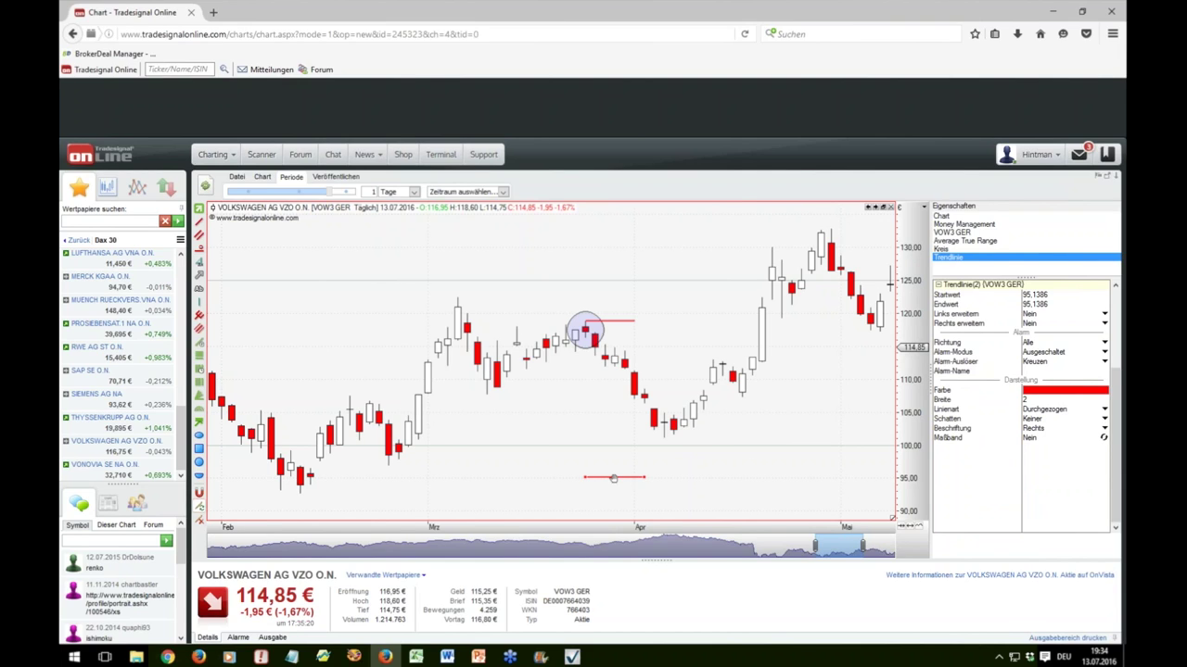
pyautogui.moveTo(615, 478); pyautogui.dragTo(616, 391)
pyautogui.click(632, 479)
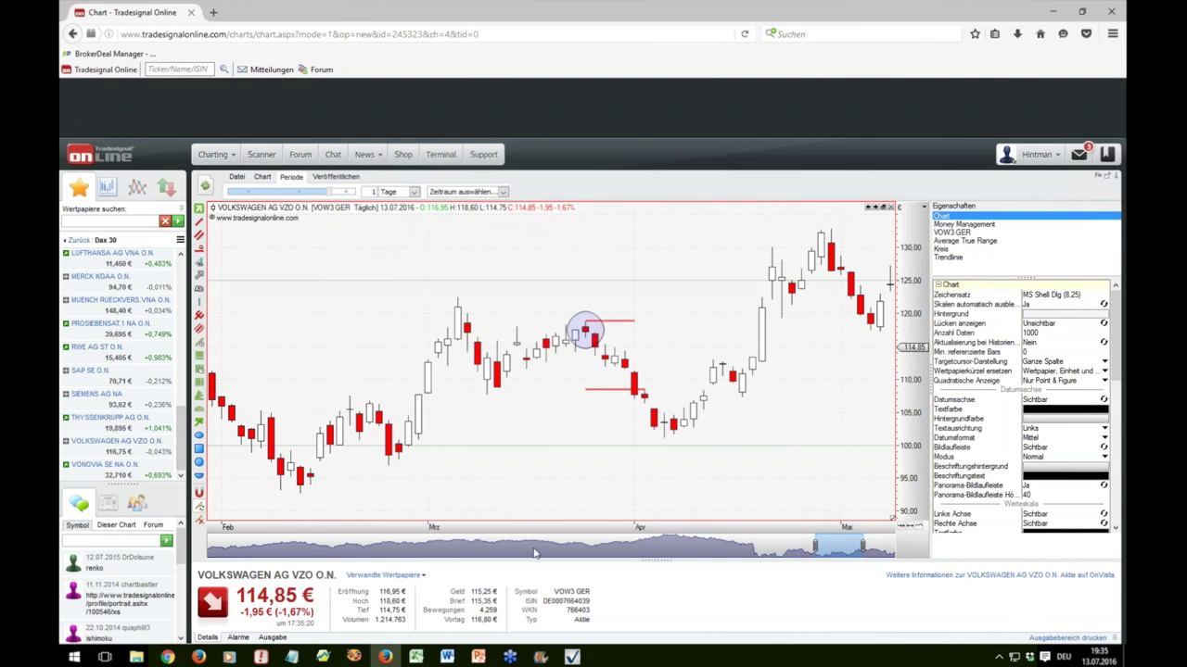
# Open the ProSiebenSat.1 chart, examine its candles around the marked 23 March signal, and reopen the Volkswagen chart for comparison
pyautogui.click(416, 656)
pyautogui.click(385, 656)
pyautogui.scroll(2, 132, 387)
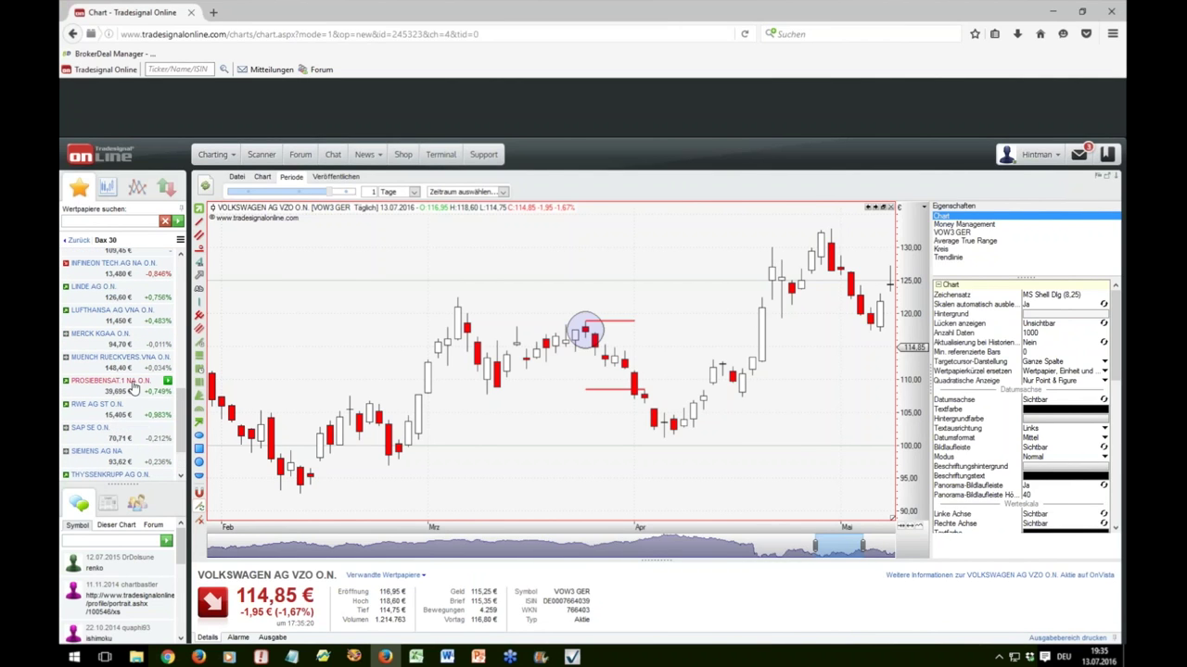
pyautogui.click(131, 383)
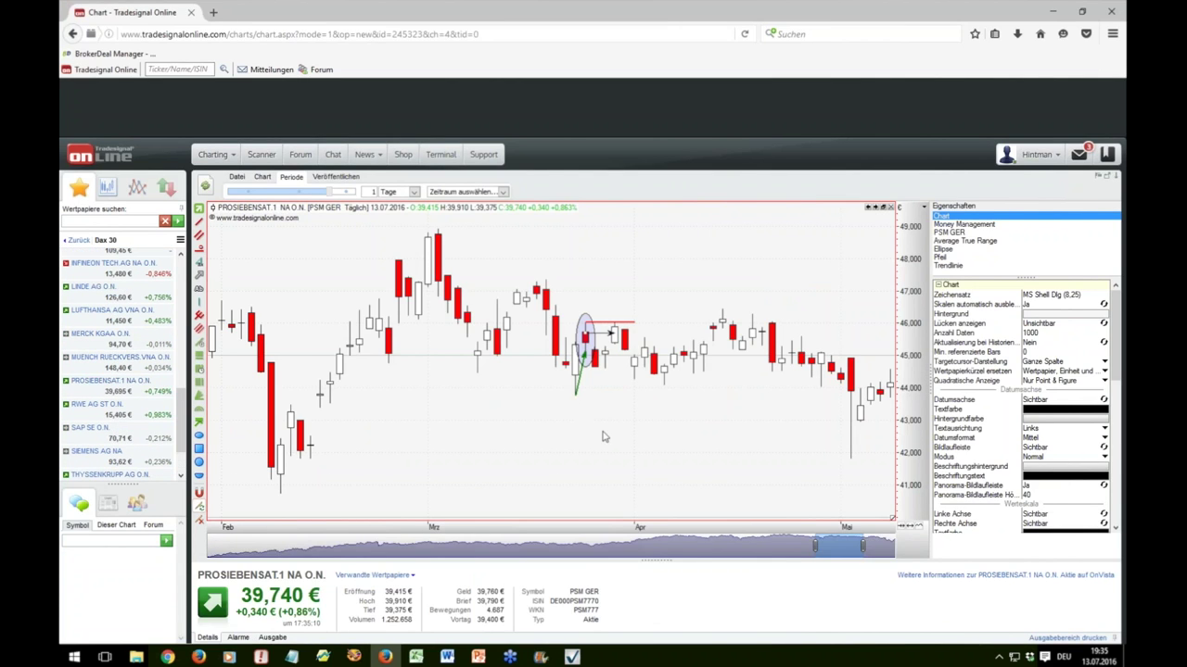
pyautogui.scroll(2, 688, 553)
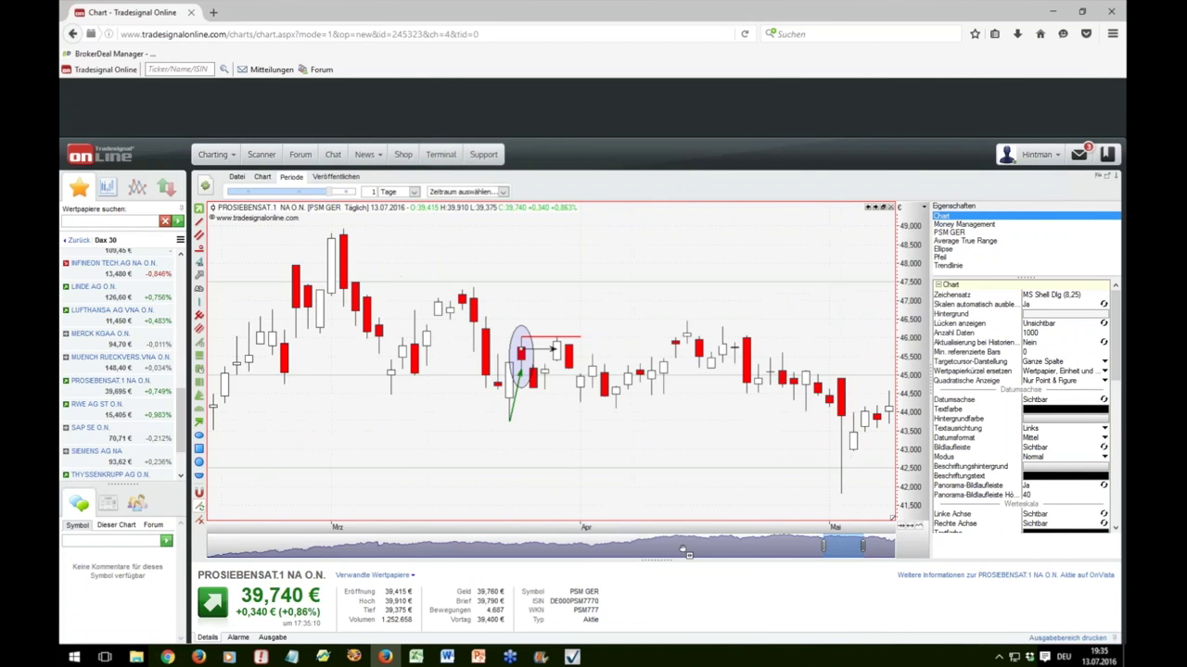
pyautogui.scroll(2, 825, 547)
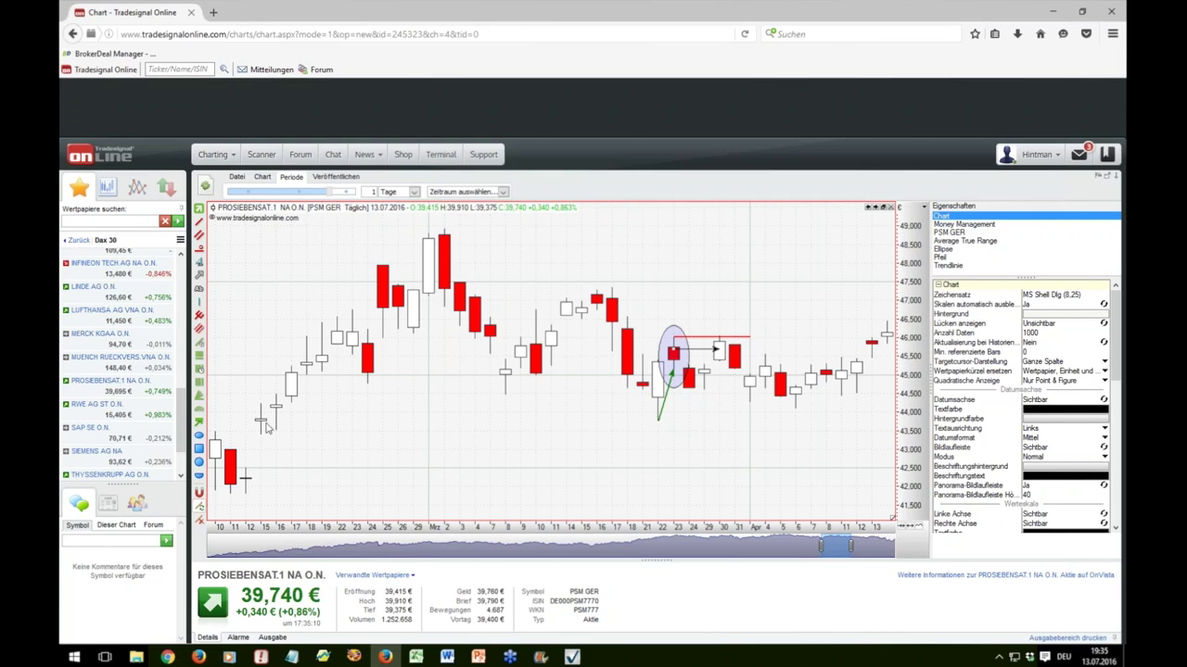
pyautogui.scroll(-2, 176, 447)
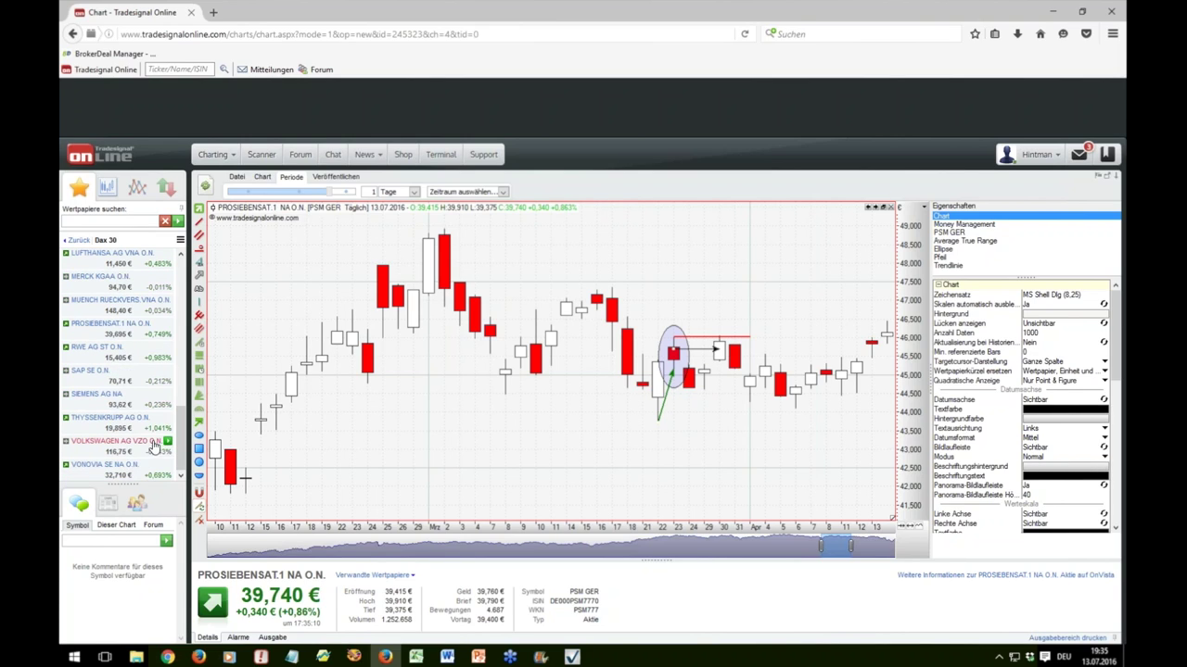
pyautogui.click(151, 442)
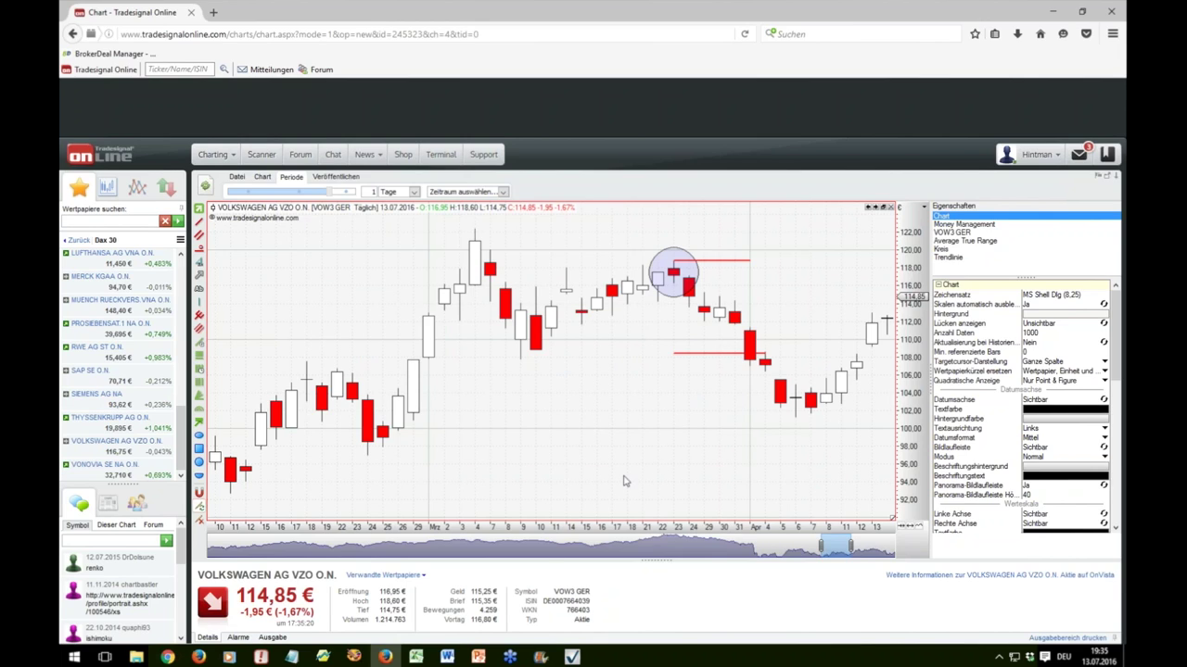
# Switch to Excel and set the zoom of the Swingtrading nach CRV sheet to 100 %
pyautogui.click(415, 656)
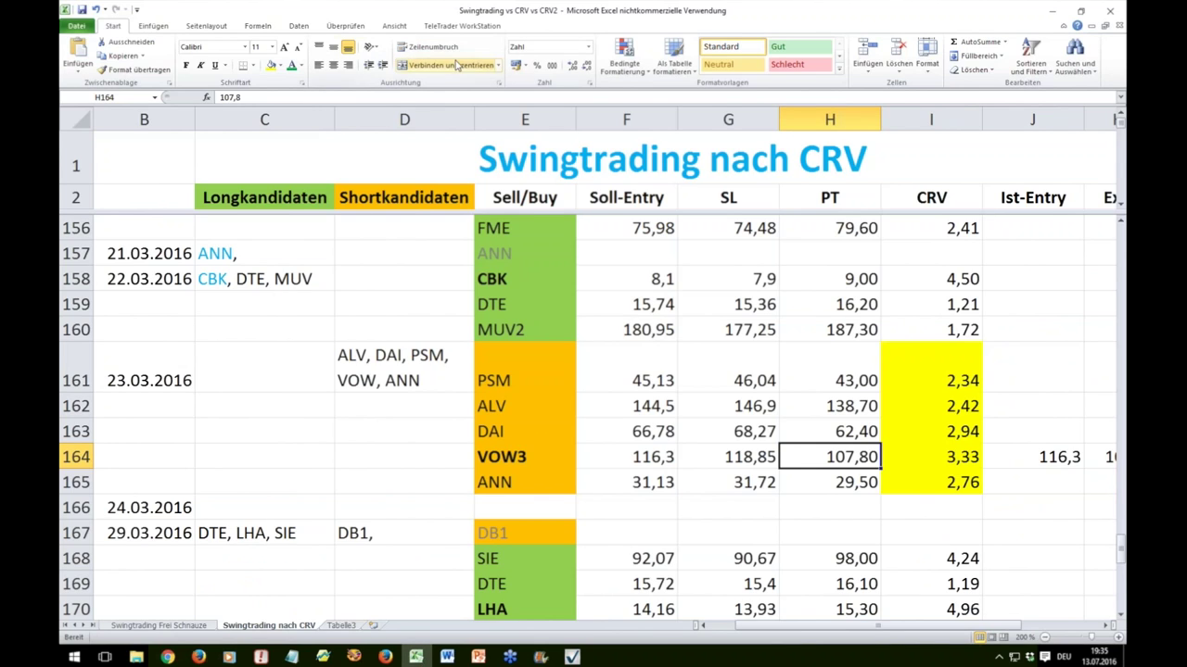
pyautogui.click(394, 26)
pyautogui.click(455, 57)
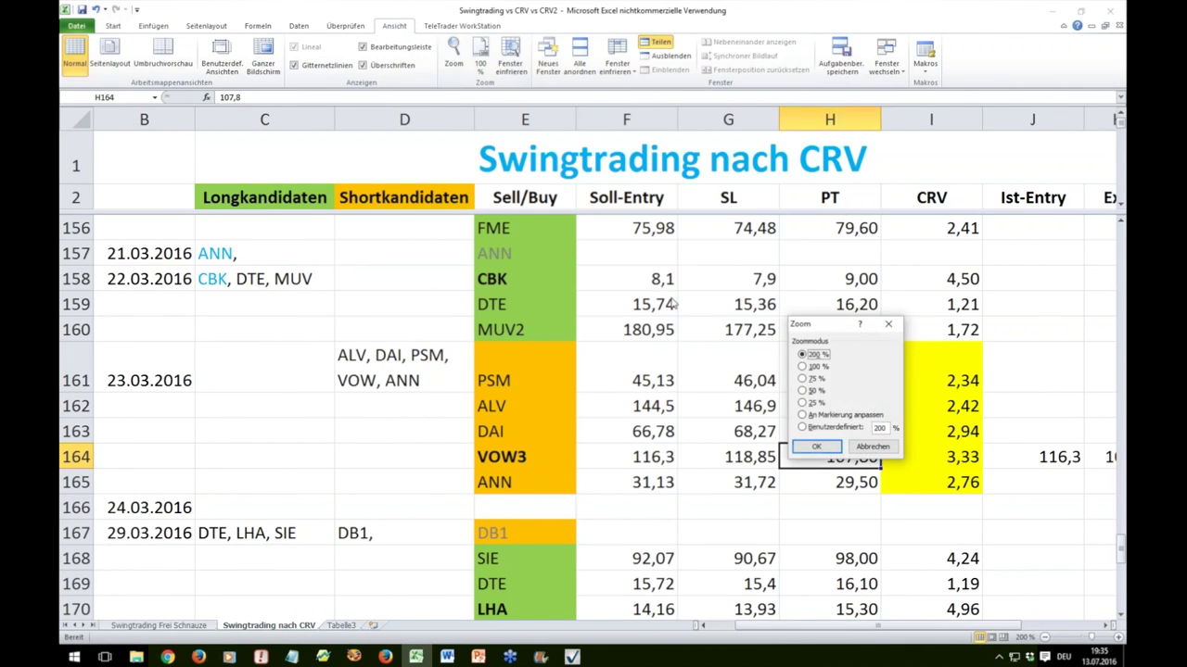
pyautogui.click(802, 367)
pyautogui.click(816, 445)
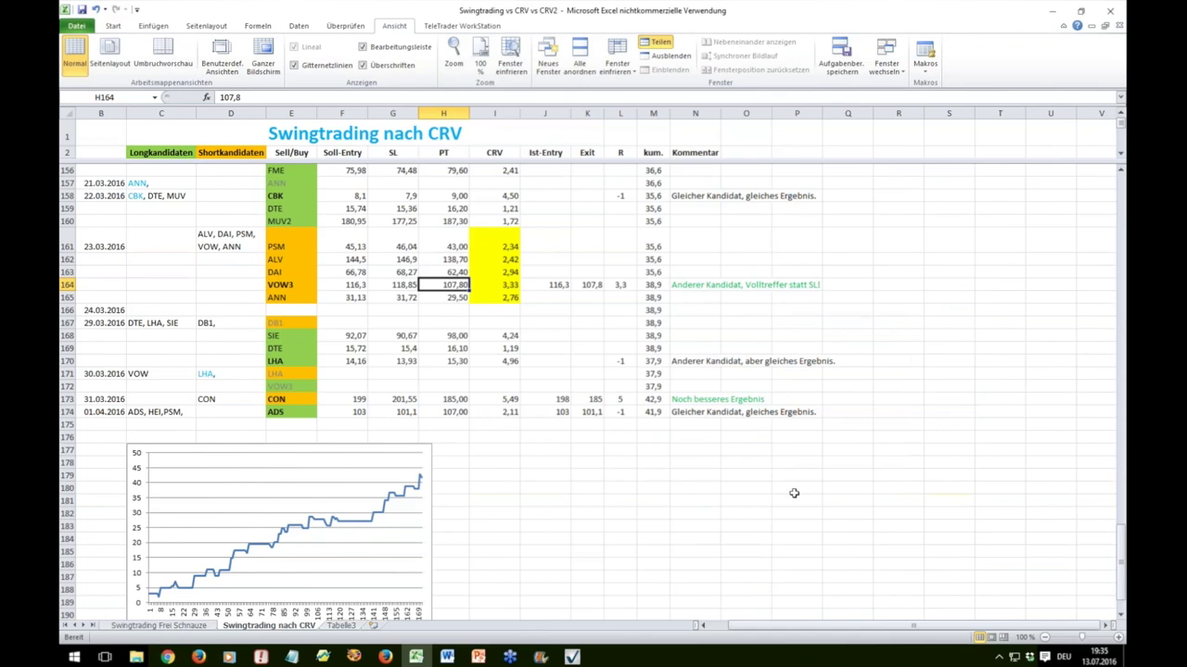
# Read the Kommentar entries for the trades from 14.03.2016 to 17.03.2016, including LIN, PSM and RWE
pyautogui.scroll(4, 821, 525)
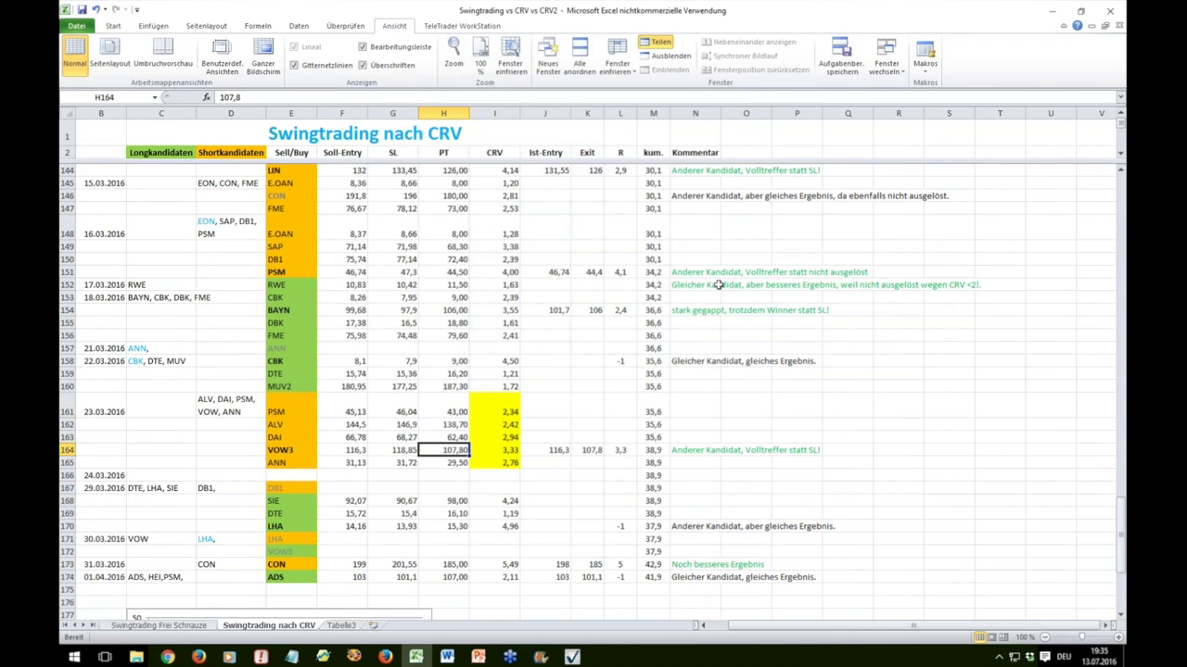
pyautogui.click(701, 172)
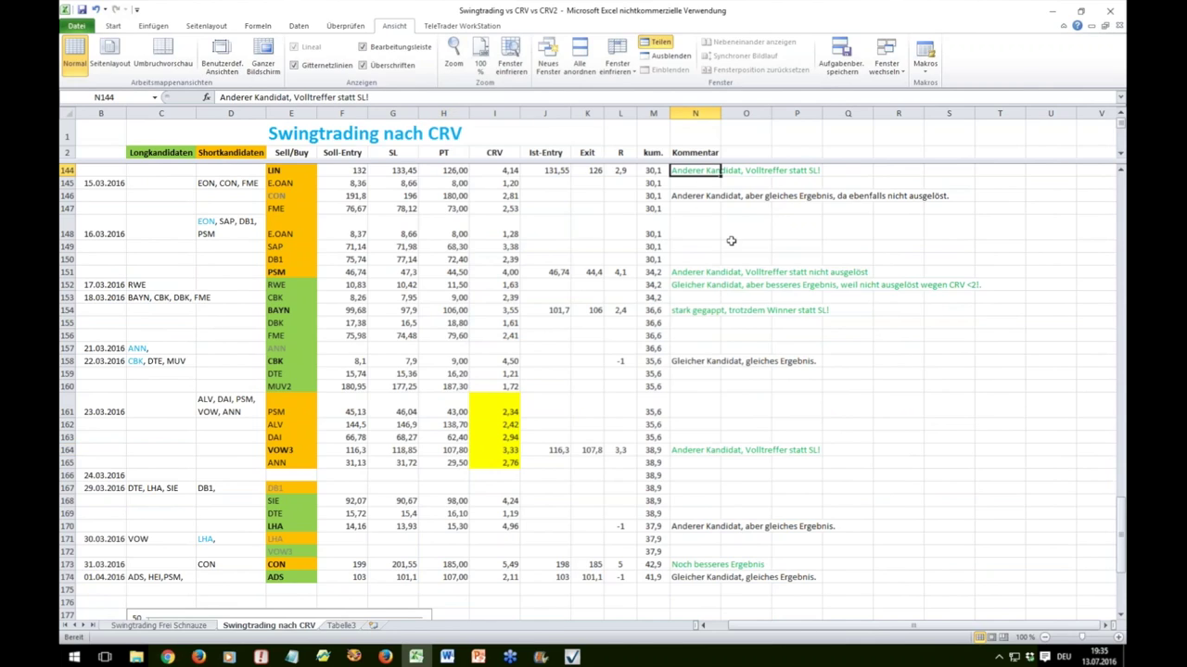
pyautogui.click(692, 272)
pyautogui.click(705, 285)
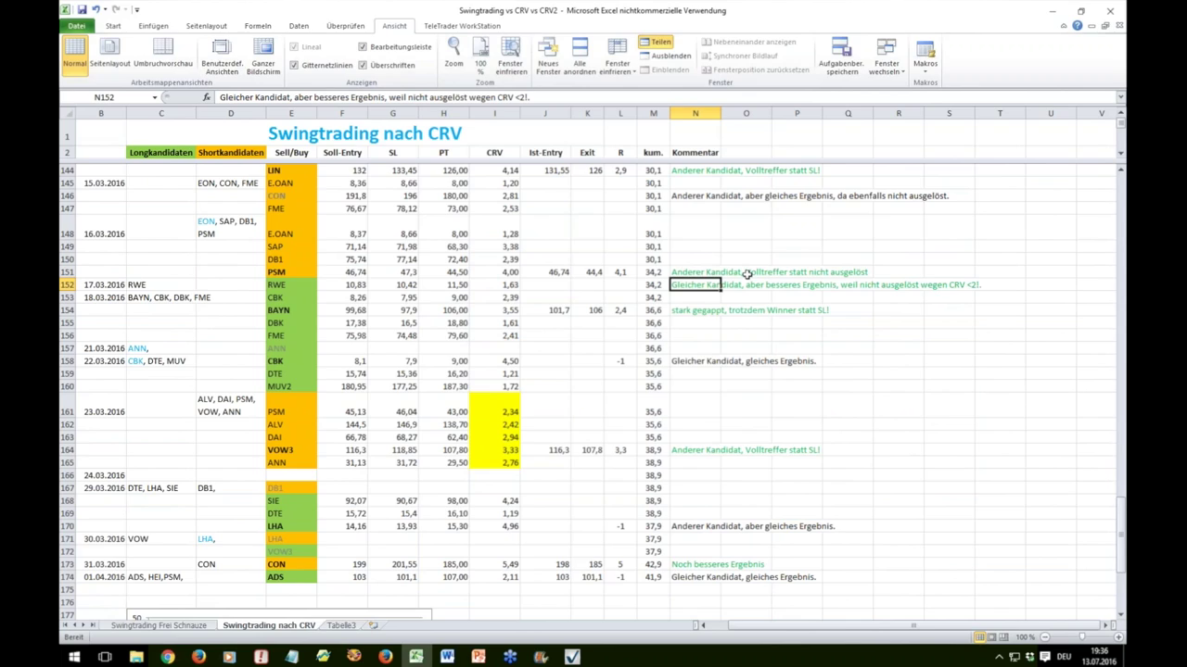
pyautogui.click(716, 272)
pyautogui.click(731, 280)
pyautogui.scroll(5, 729, 410)
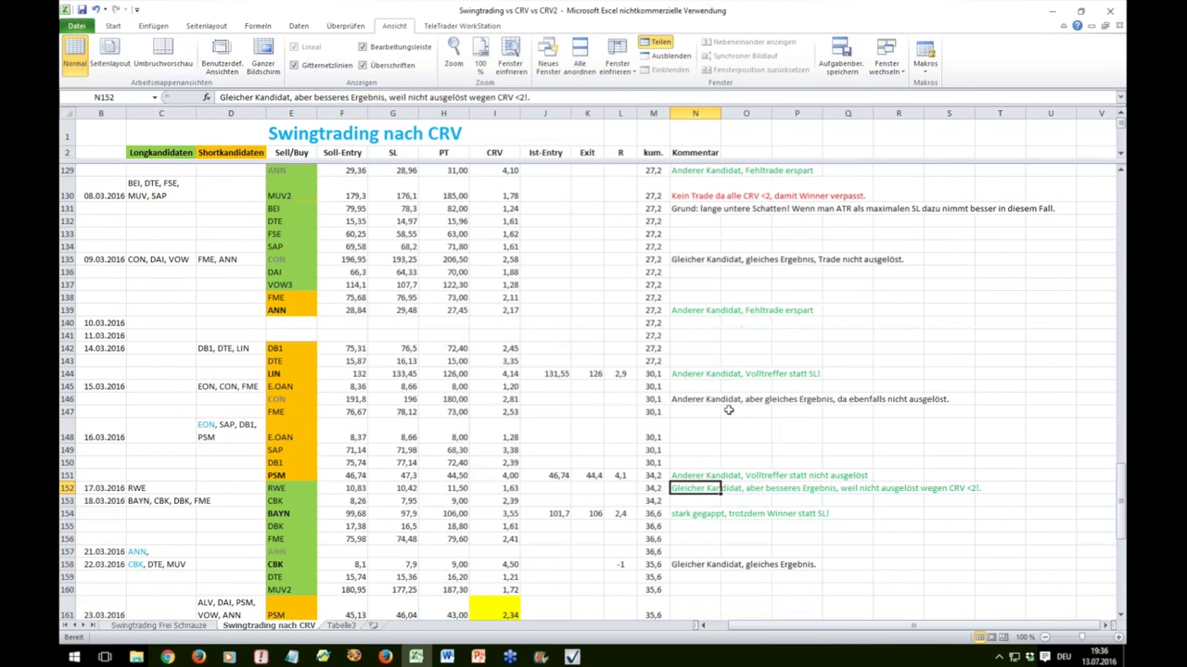
pyautogui.scroll(-5, 729, 411)
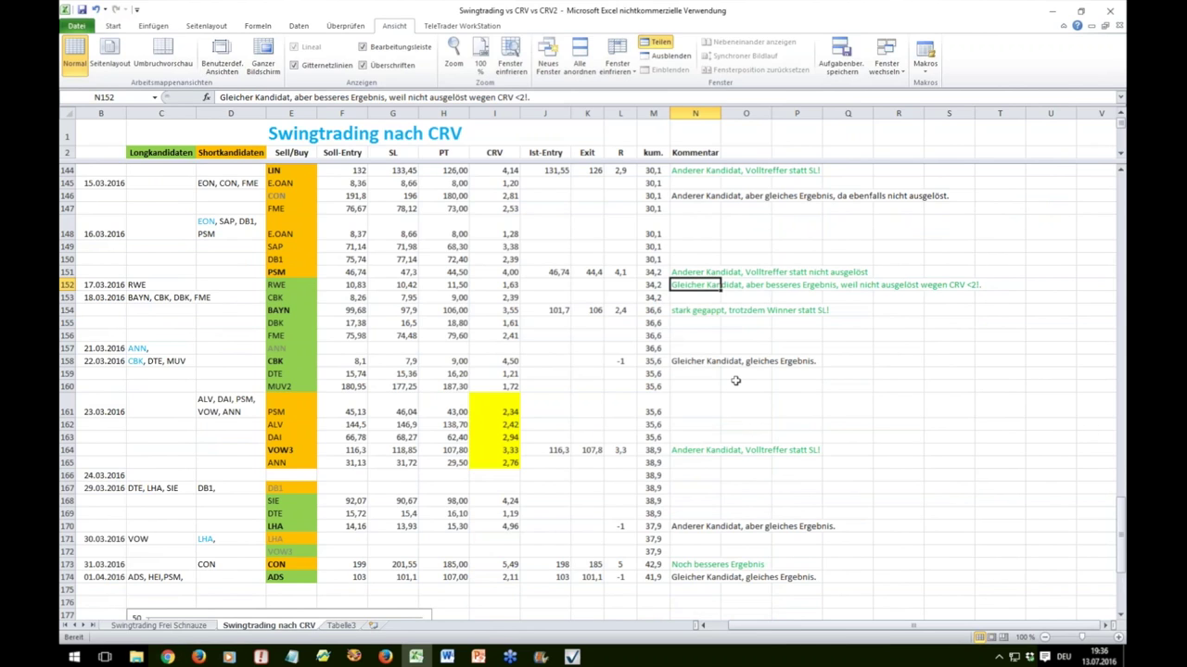
# Read the Kommentar entries for the CBK trade of 22.03.2016 and the LHA trade of 29.03.2016
pyautogui.scroll(1, 736, 384)
pyautogui.scroll(-1, 735, 380)
pyautogui.click(702, 361)
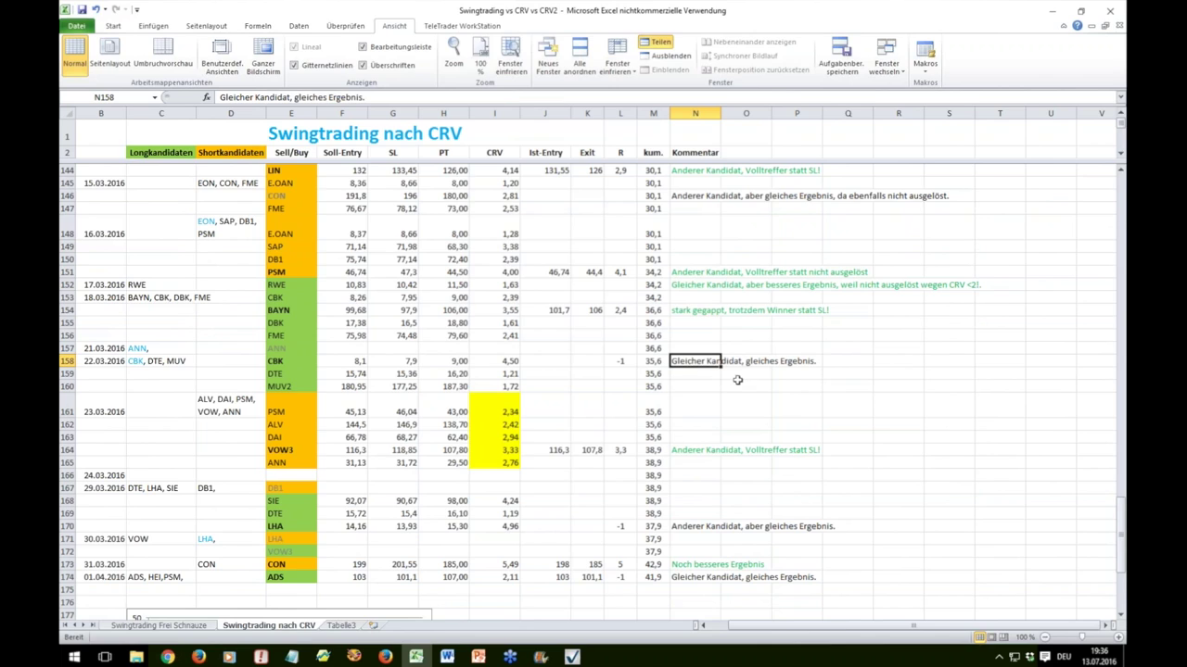
pyautogui.click(692, 529)
pyautogui.click(735, 473)
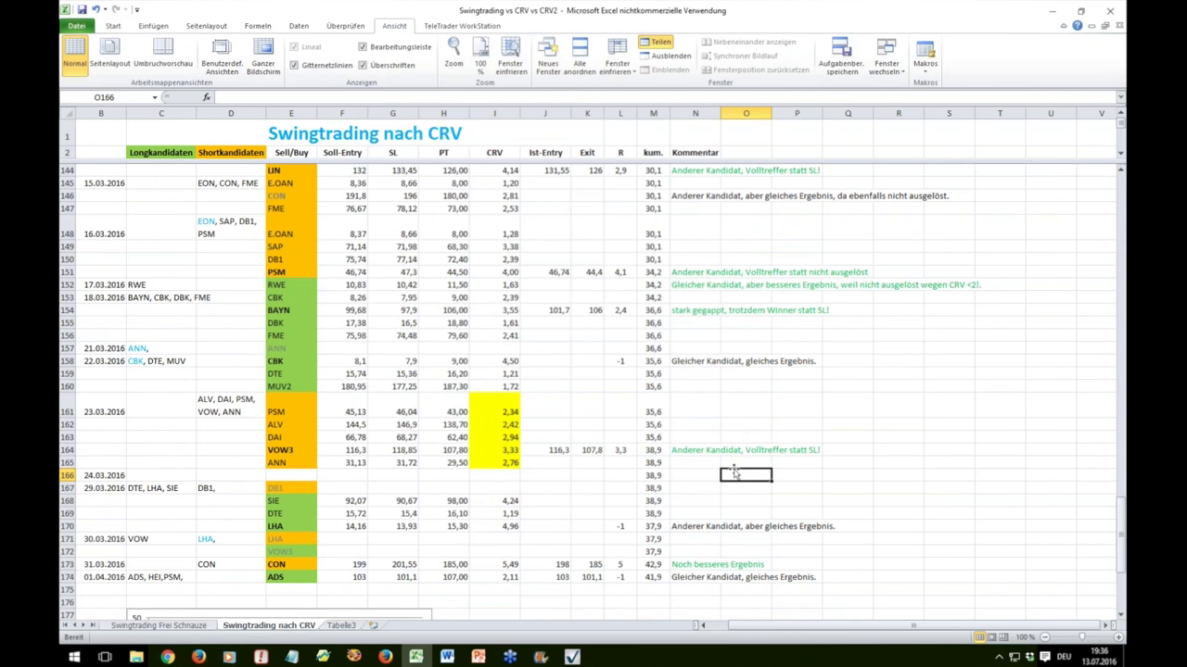
# Look back through the February and January 2016 trades and compare their CRV values, results and comments
pyautogui.scroll(12, 751, 463)
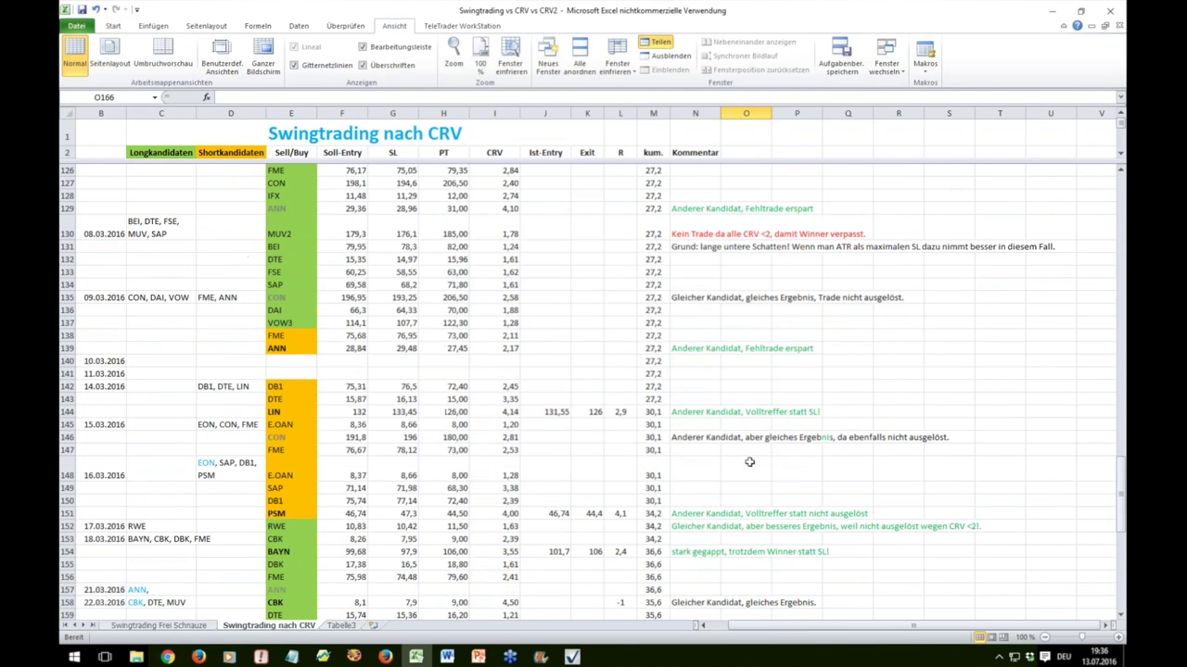
pyautogui.scroll(14, 746, 463)
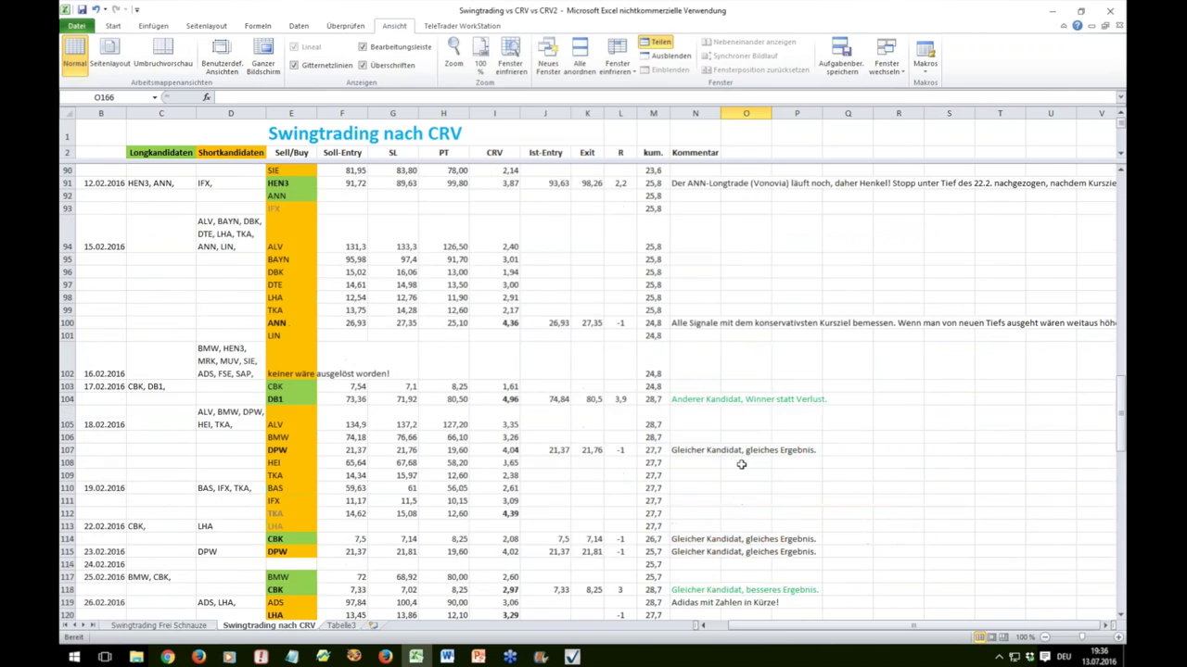
pyautogui.scroll(3, 741, 464)
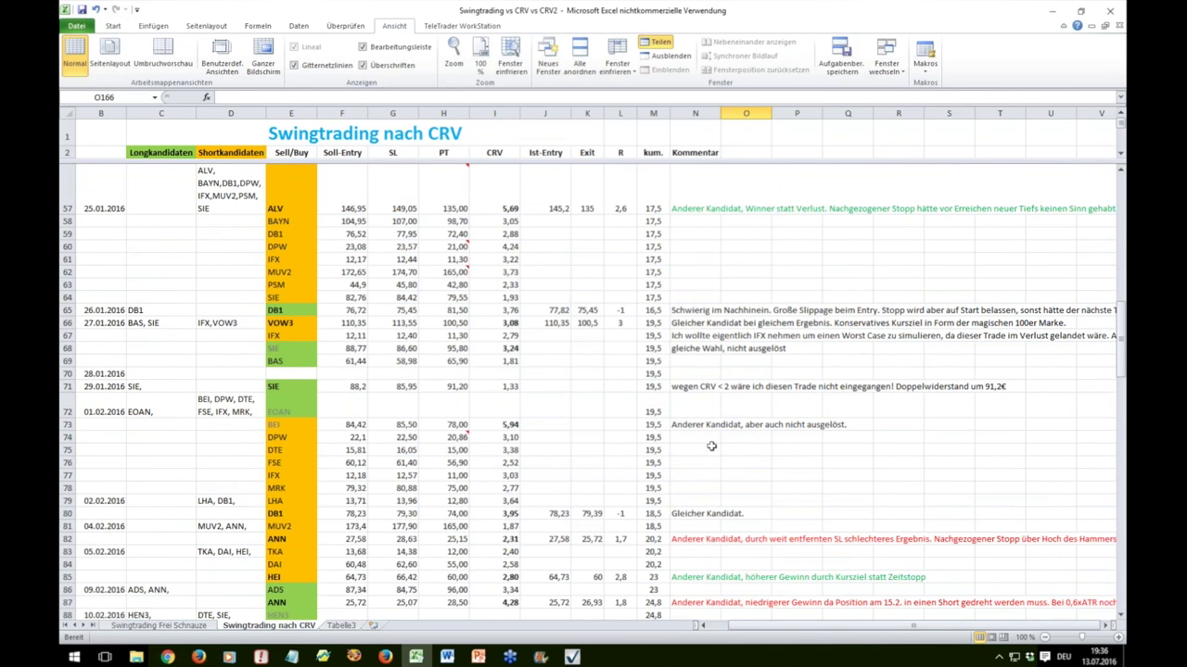
pyautogui.scroll(-2, 716, 449)
pyautogui.scroll(15, 715, 450)
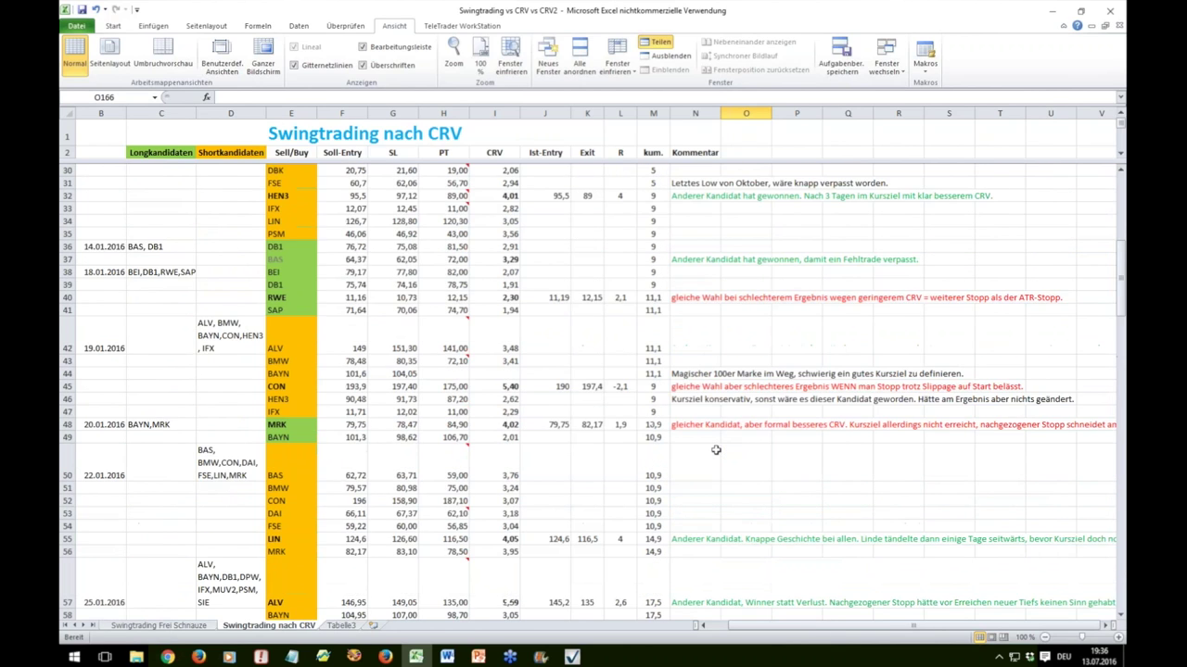
pyautogui.scroll(-4, 716, 449)
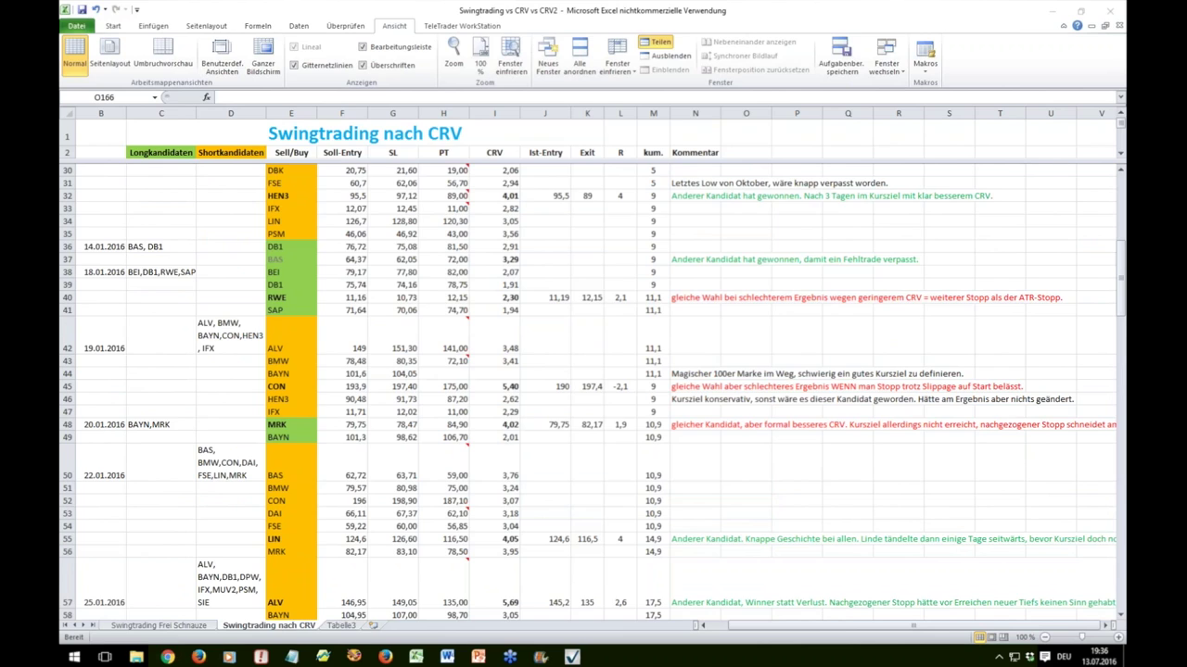
# On Tradesignal Online's ProSiebenSat.1 chart, draw falling trend lines from about 48.93 to 45.45 along the highs and 44.72 to 43.60 below
pyautogui.click(384, 657)
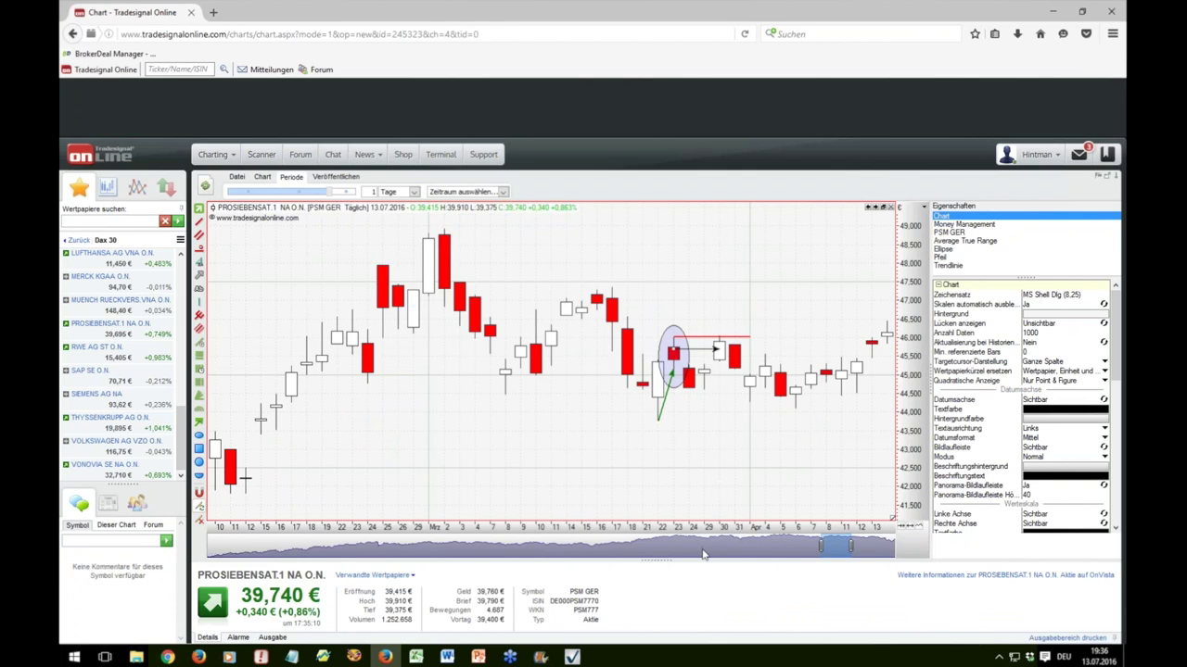
pyautogui.scroll(-3, 703, 554)
pyautogui.click(200, 227)
pyautogui.moveTo(657, 247)
pyautogui.mouseDown()
pyautogui.moveTo(839, 346)
pyautogui.moveTo(872, 341)
pyautogui.moveTo(838, 350)
pyautogui.mouseUp()
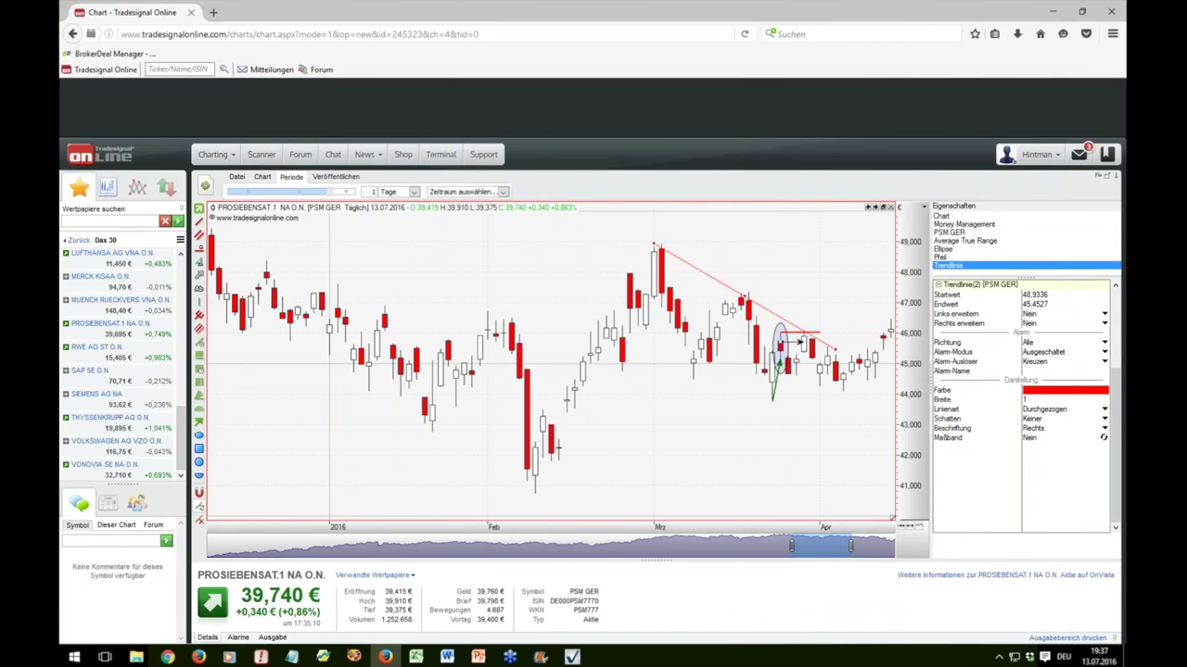
pyautogui.click(199, 227)
pyautogui.moveTo(613, 371); pyautogui.dragTo(812, 405)
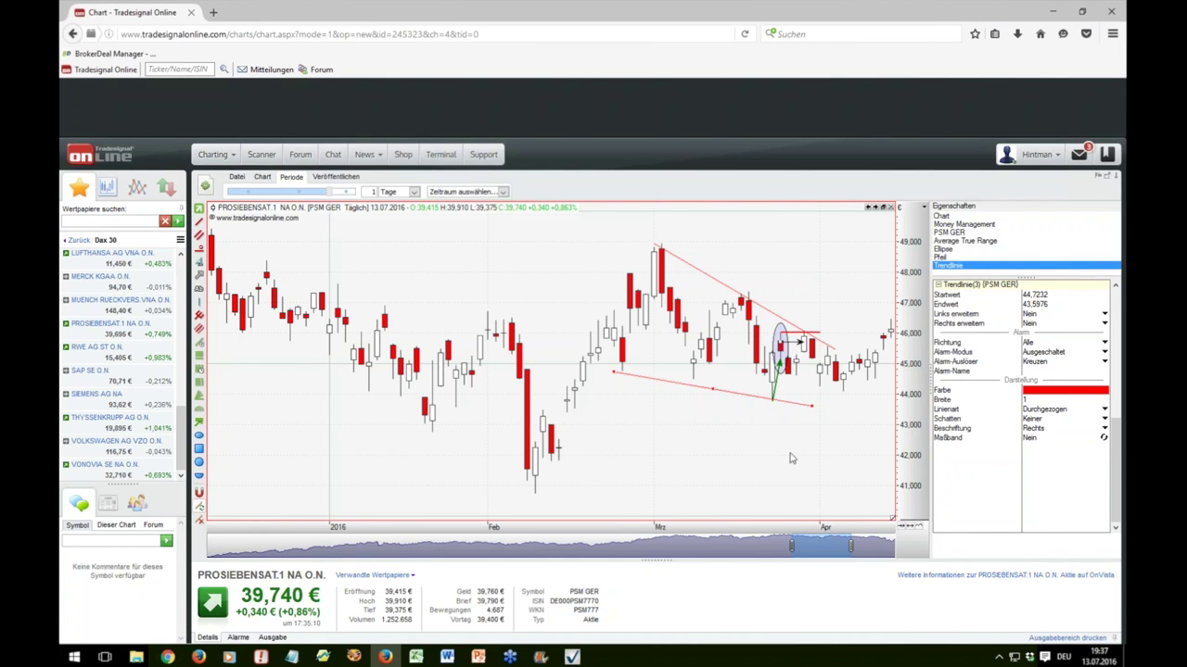
# Extend ProSiebenSat.1's upper trend line down to about 44.87 and examine the price course around both trend lines
pyautogui.moveTo(802, 549)
pyautogui.mouseDown()
pyautogui.moveTo(584, 546)
pyautogui.moveTo(888, 541)
pyautogui.moveTo(789, 545)
pyautogui.mouseUp()
pyautogui.click(795, 486)
pyautogui.scroll(-8, 795, 486)
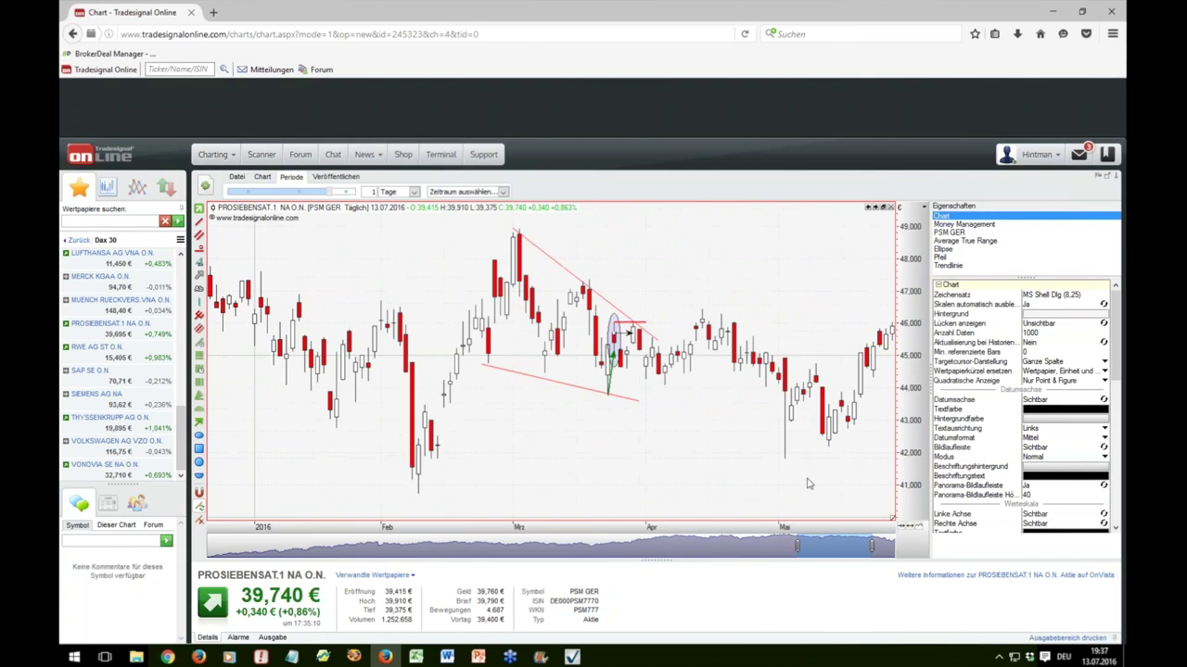
pyautogui.moveTo(583, 335); pyautogui.dragTo(610, 352)
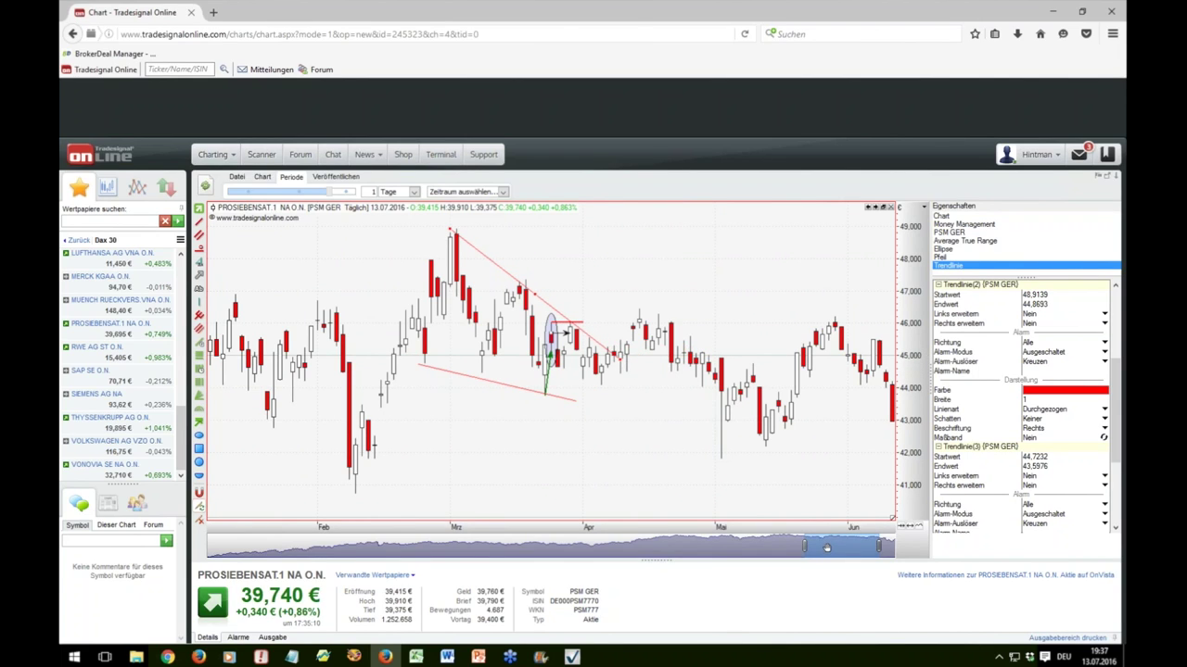
pyautogui.scroll(3, 828, 548)
pyautogui.scroll(5, 793, 548)
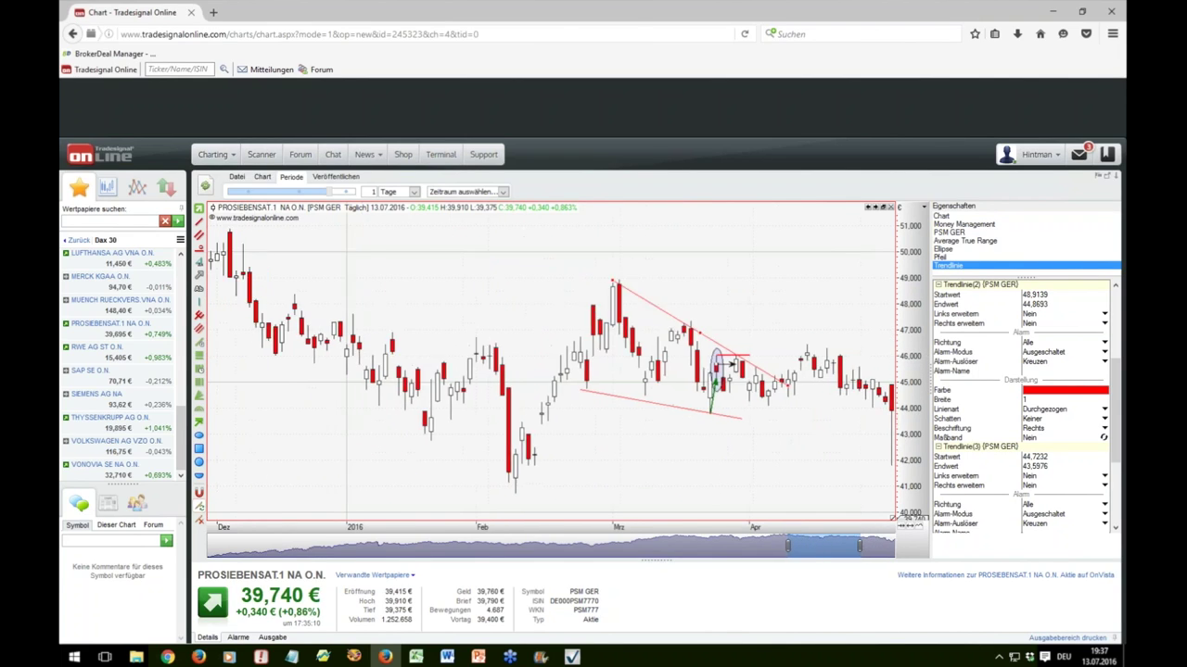
pyautogui.click(792, 467)
pyautogui.scroll(3, 792, 466)
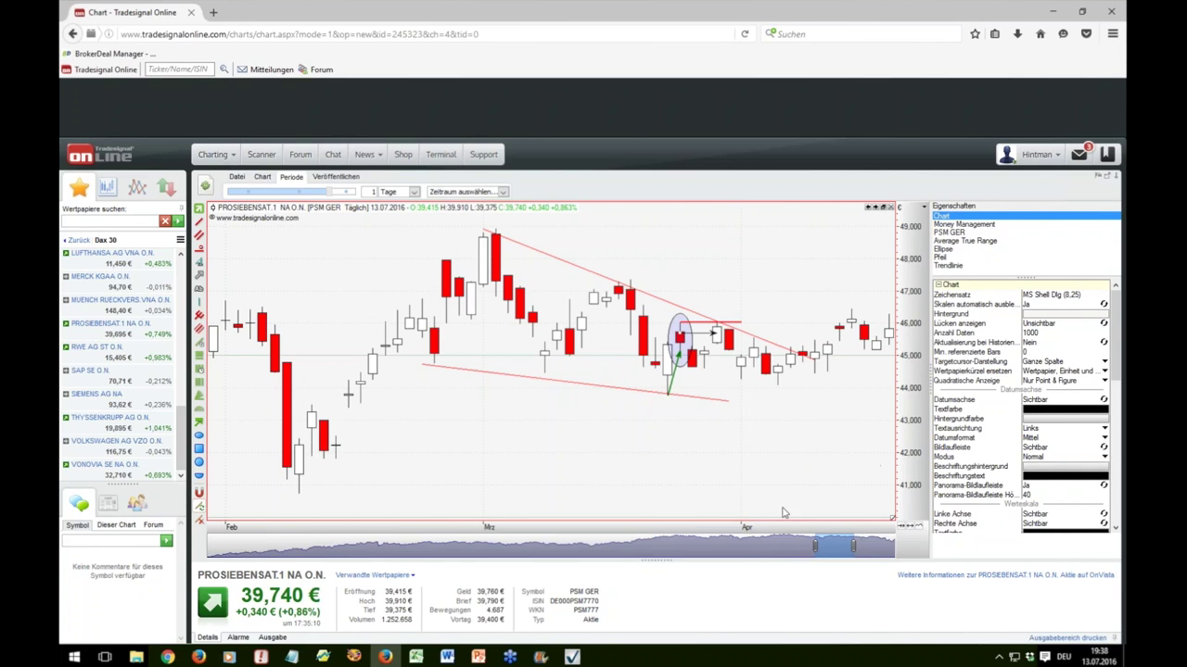
pyautogui.scroll(-3, 828, 549)
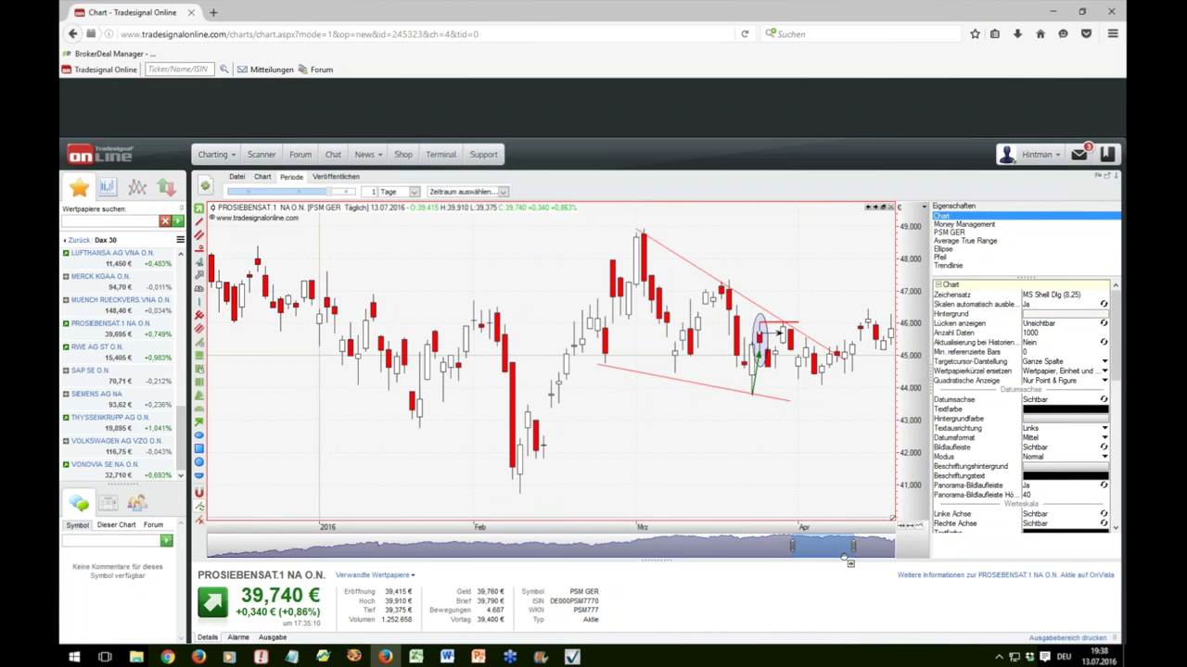
# Delete both falling trend lines from the ProSiebenSat.1 chart, keeping the horizontal stop line
pyautogui.click(749, 393)
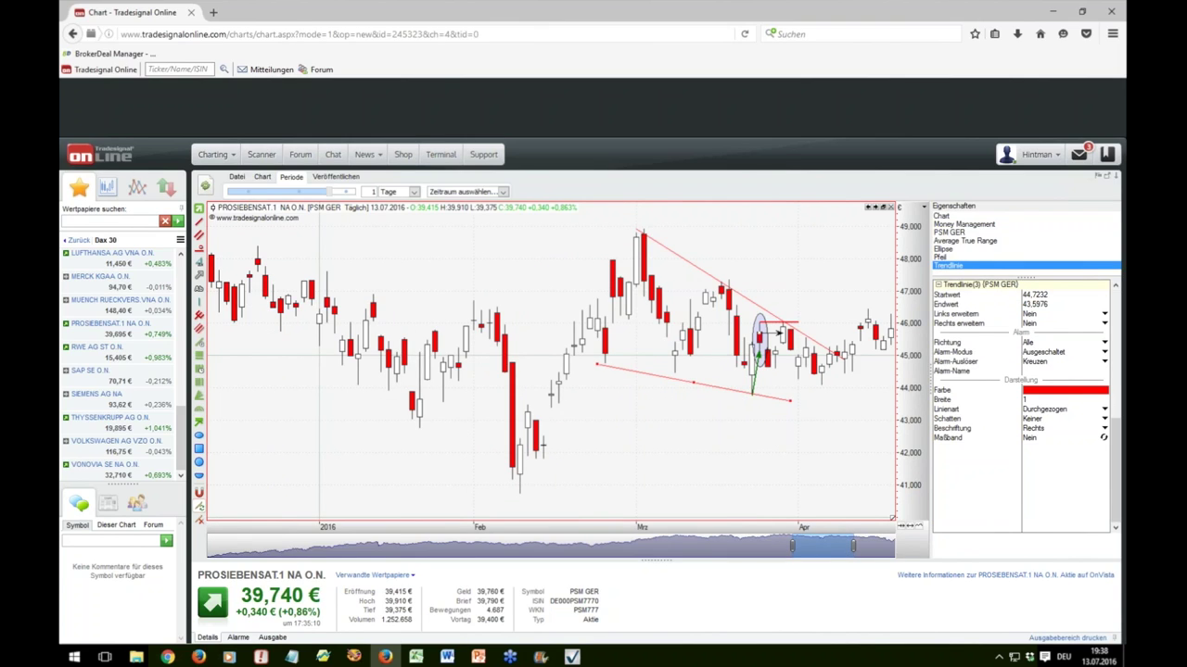
pyautogui.press('Delete')
pyautogui.click(784, 371)
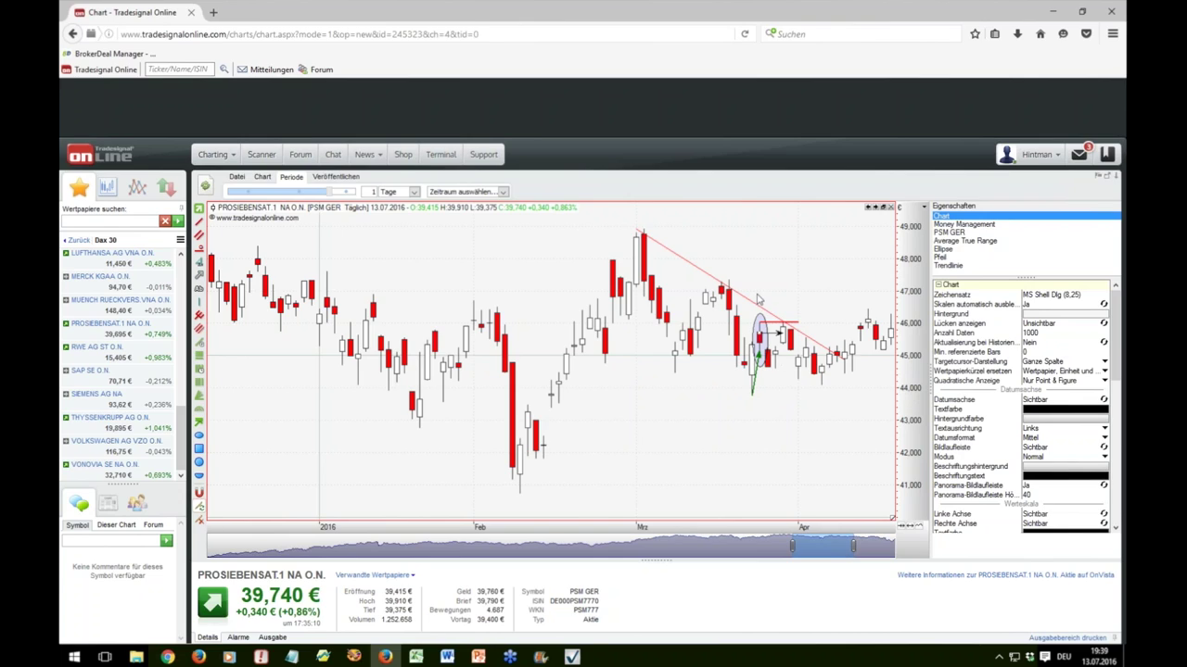
pyautogui.click(753, 303)
pyautogui.press('Delete')
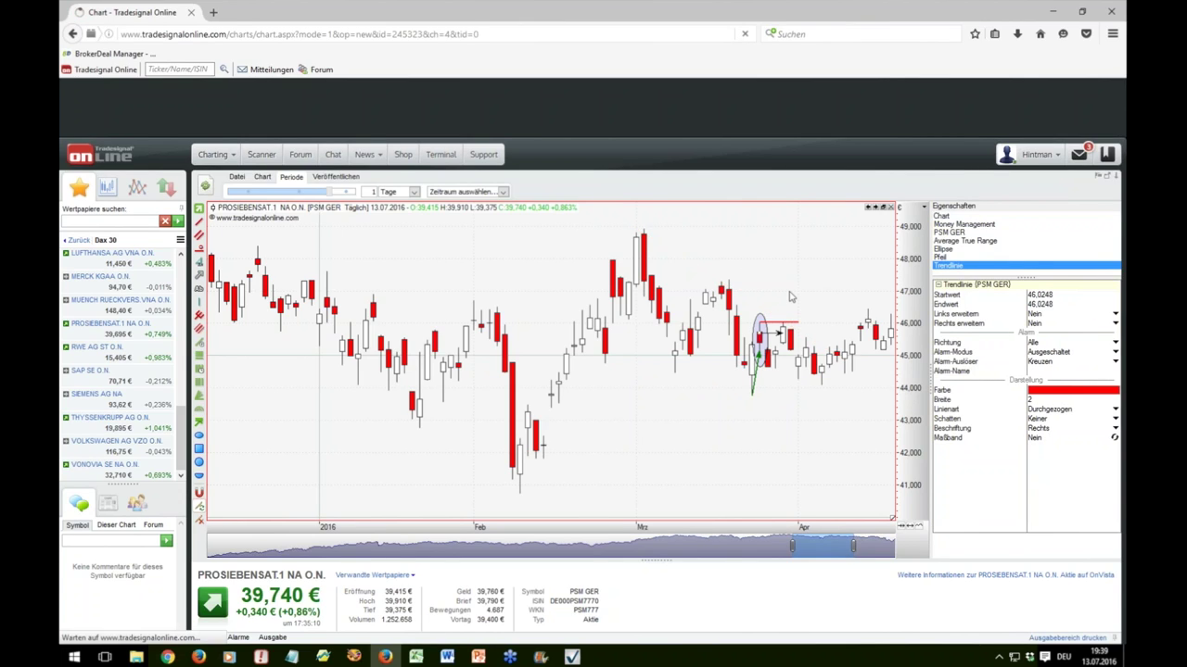
# On the ProSiebenSat.1 chart, draw a falling arrow from the early-March high to the 8 March low and set its Autotext to Aus
pyautogui.scroll(1, 753, 303)
pyautogui.scroll(1, 428, 415)
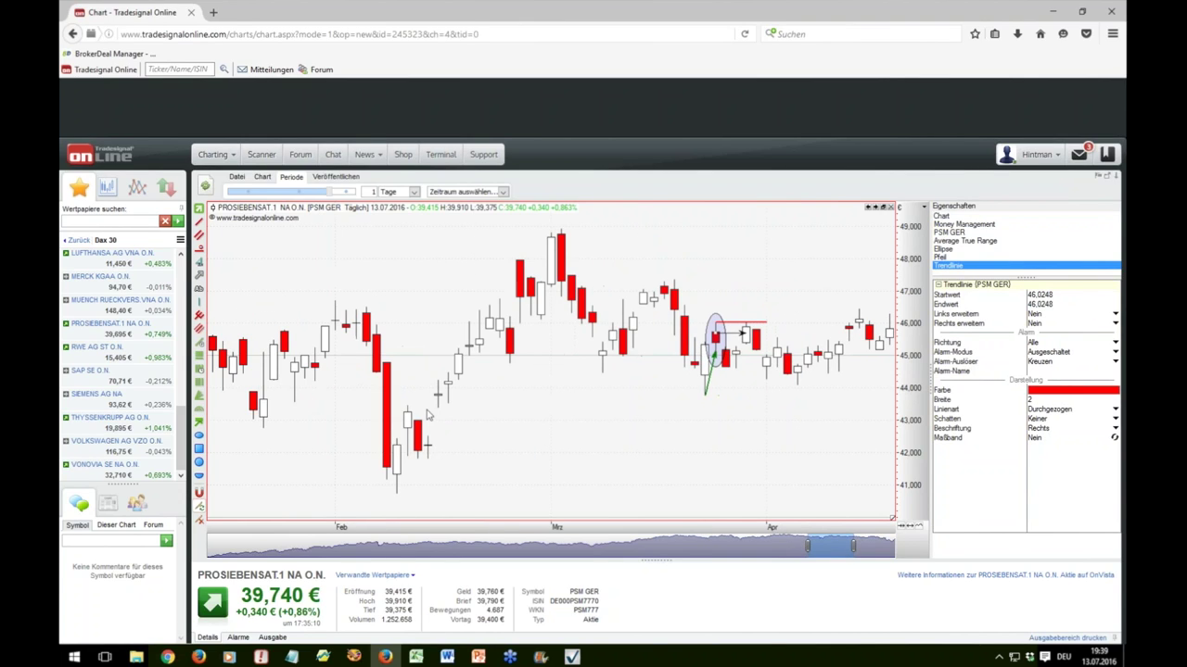
pyautogui.moveTo(554, 231); pyautogui.dragTo(600, 366)
pyautogui.click(1034, 410)
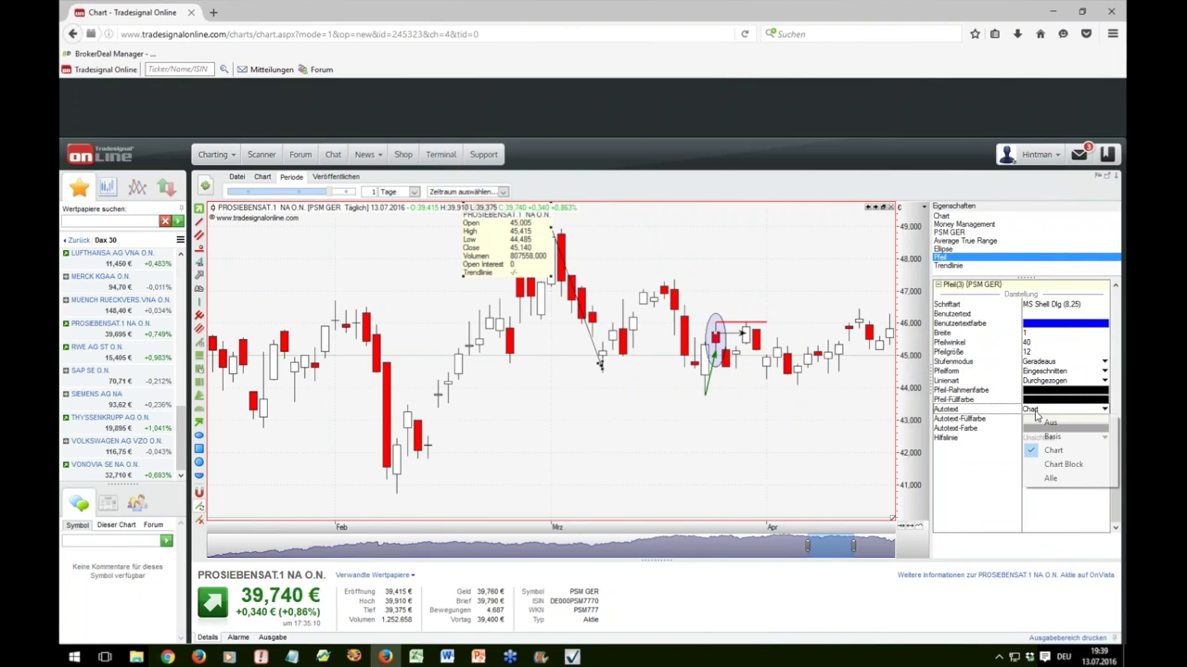
pyautogui.click(1048, 423)
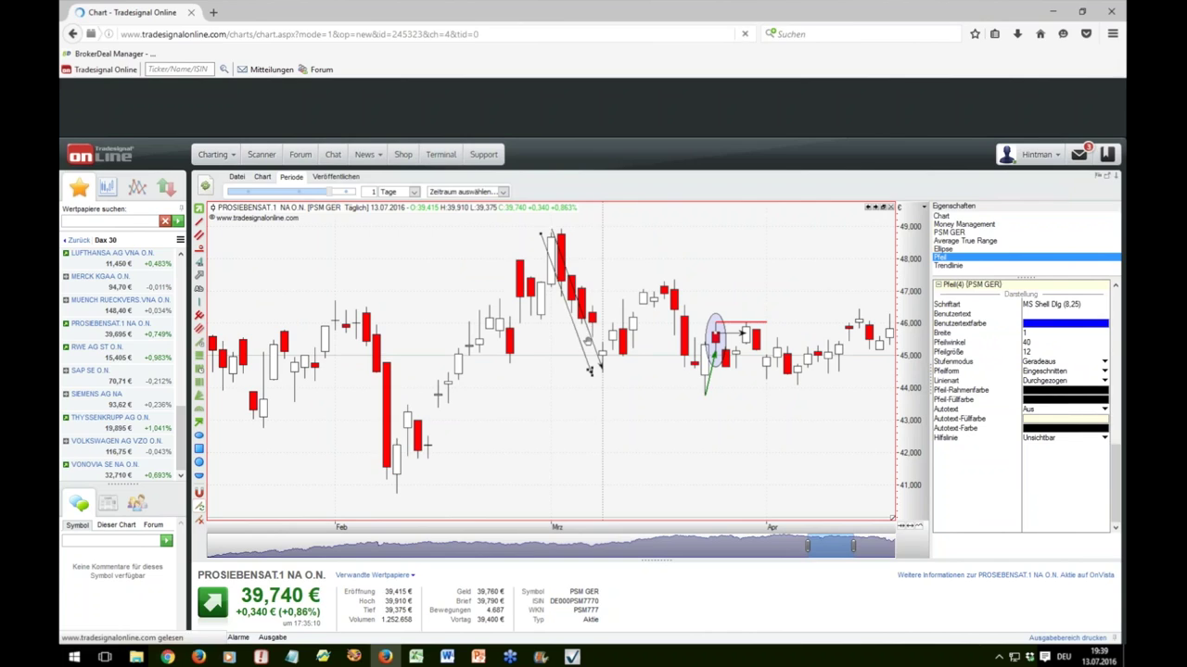
# Draw an arrow down from the 17.03.2016 high to the 22 March low and a connecting rising arrow, with the latter's Autotext set to Aus
pyautogui.moveTo(673, 280)
pyautogui.mouseDown()
pyautogui.moveTo(723, 417)
pyautogui.moveTo(704, 389)
pyautogui.mouseUp()
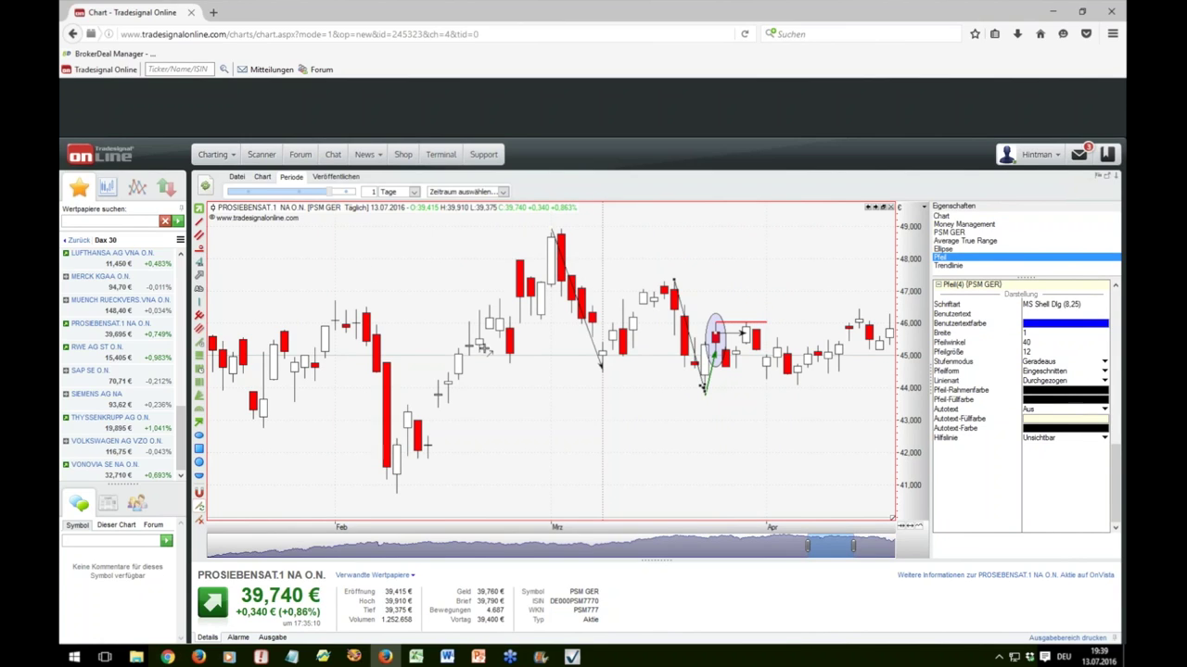
pyautogui.moveTo(600, 364)
pyautogui.mouseDown()
pyautogui.moveTo(619, 362)
pyautogui.moveTo(674, 285)
pyautogui.mouseUp()
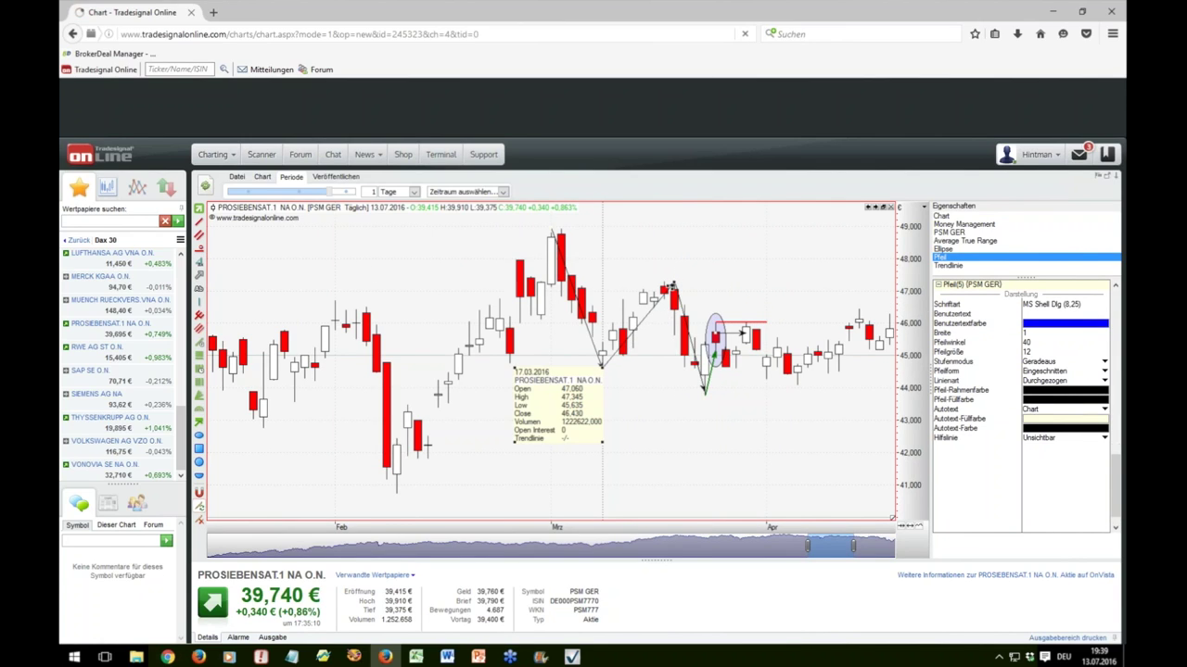
pyautogui.click(1025, 408)
pyautogui.click(1027, 423)
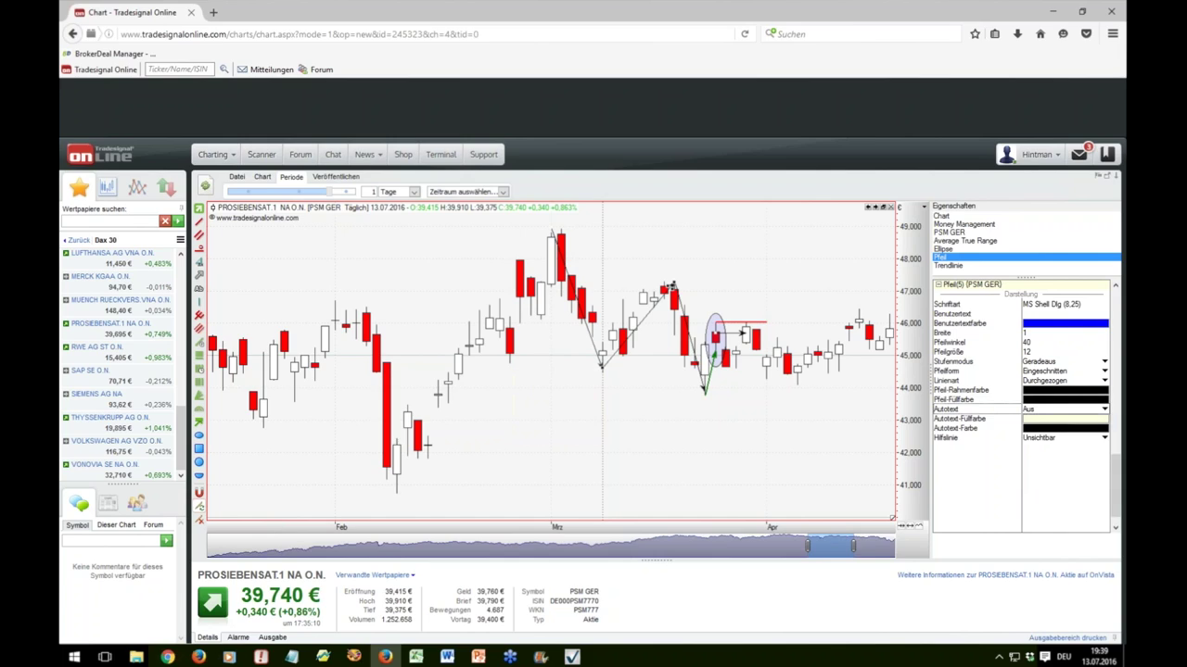
pyautogui.click(662, 326)
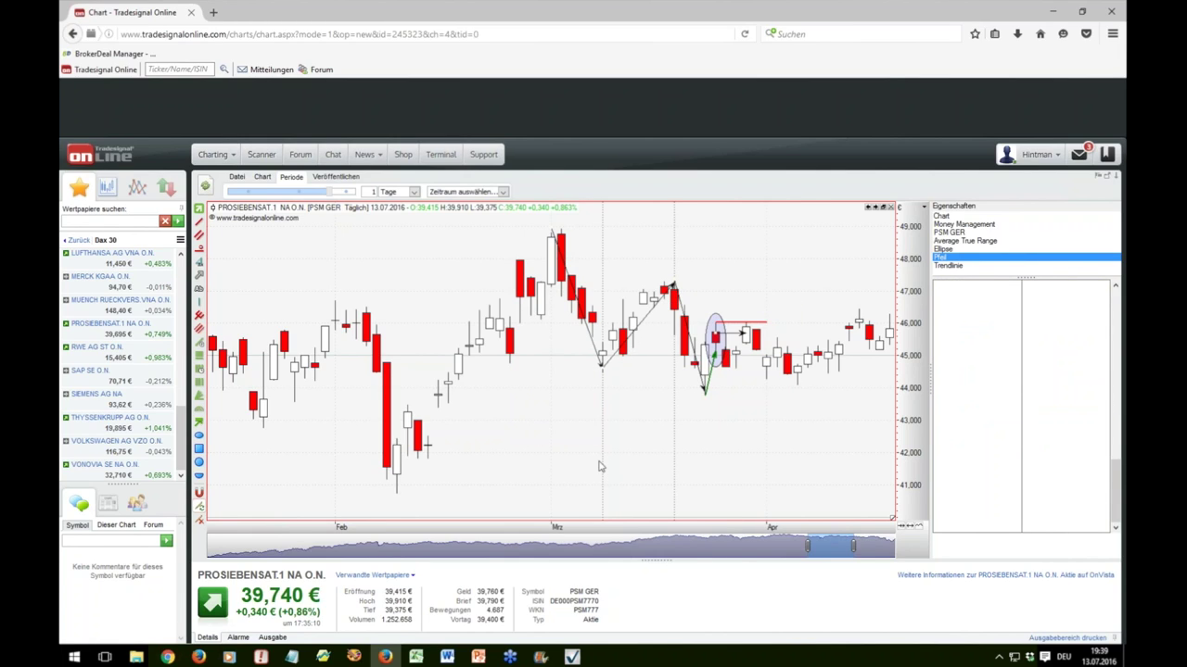
pyautogui.click(697, 424)
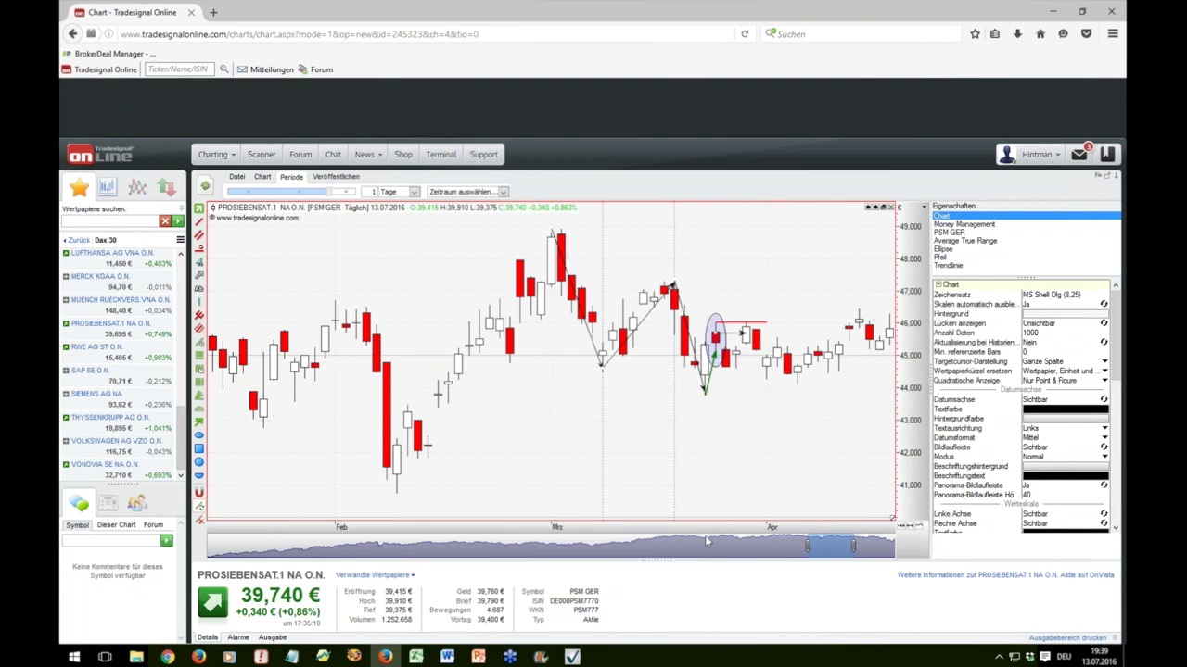
# Examine the ProSiebenSat.1 swing sequence and read the price data of the 23.03.2016 signal candle
pyautogui.scroll(3, 707, 542)
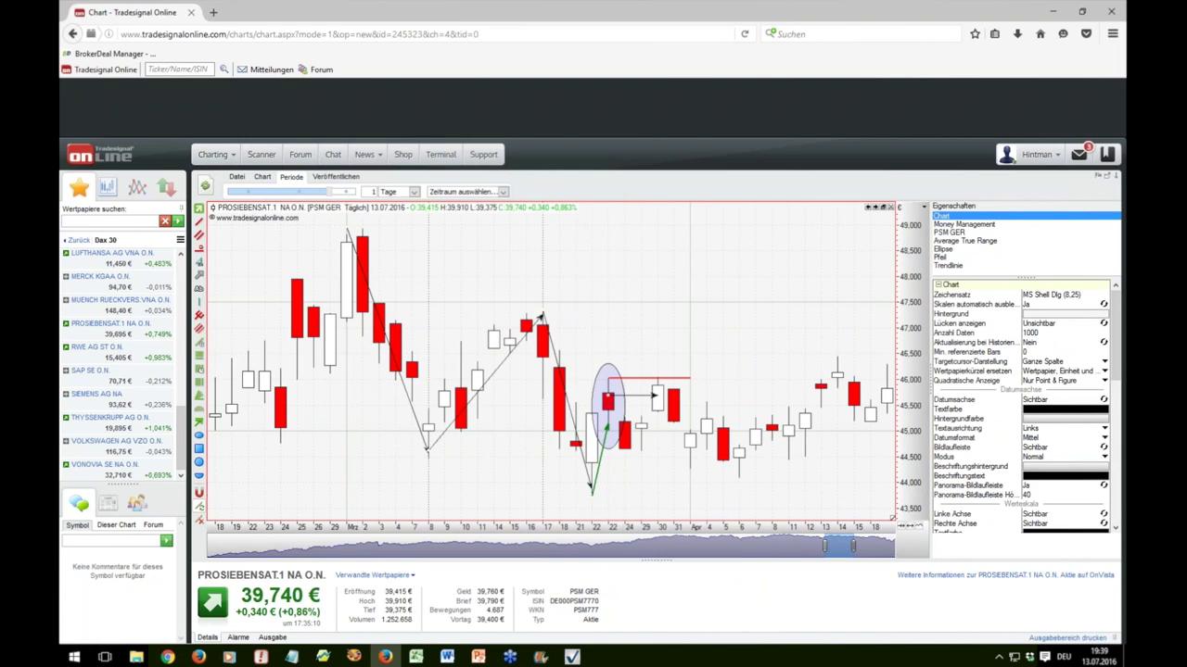
pyautogui.scroll(-3, 662, 443)
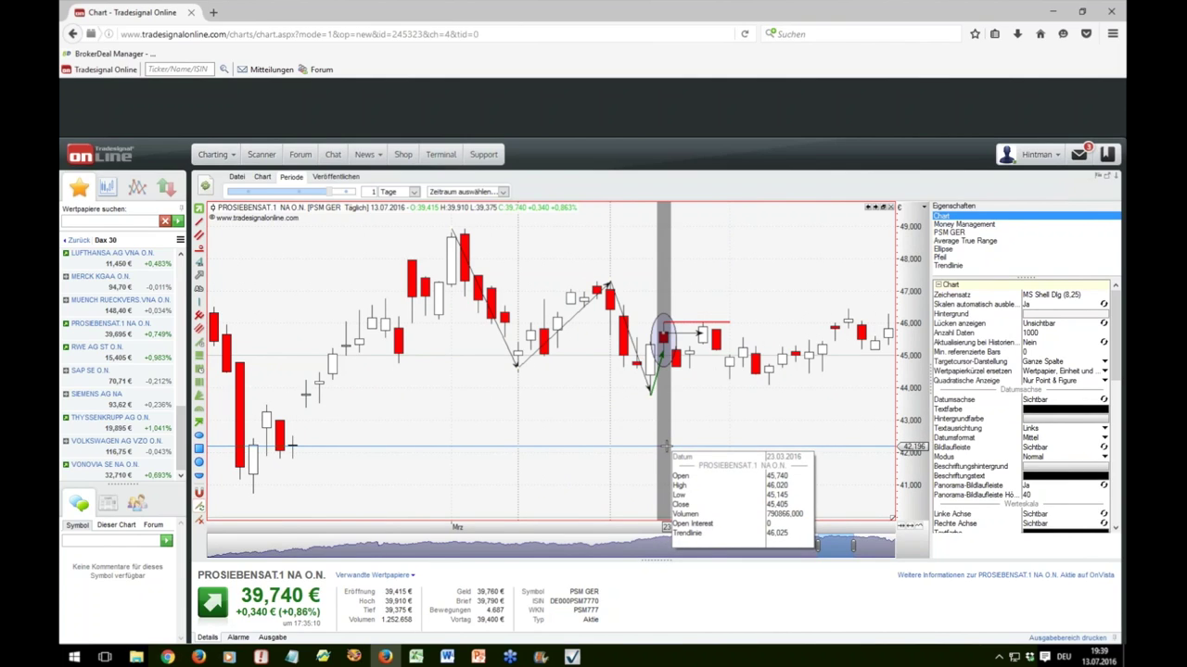
pyautogui.click(665, 446)
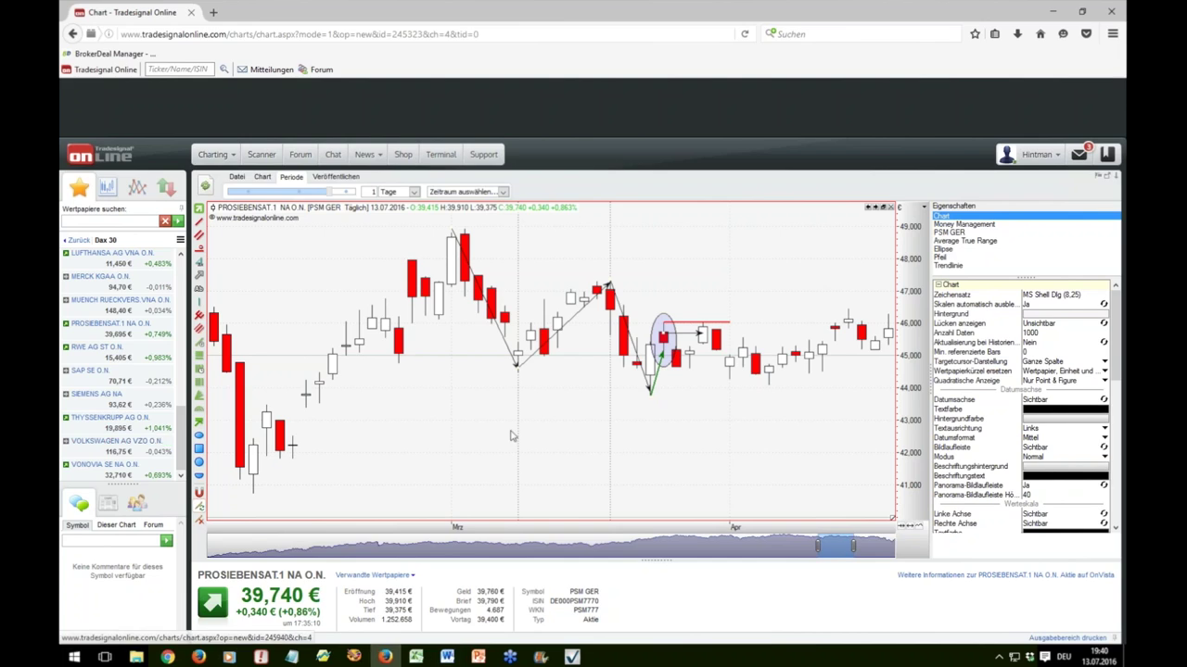
# On the Volkswagen chart, examine the 23.03.2016 signal candle, the 09.03.2016 candle and the lower target line
pyautogui.moveTo(655, 436); pyautogui.dragTo(664, 432)
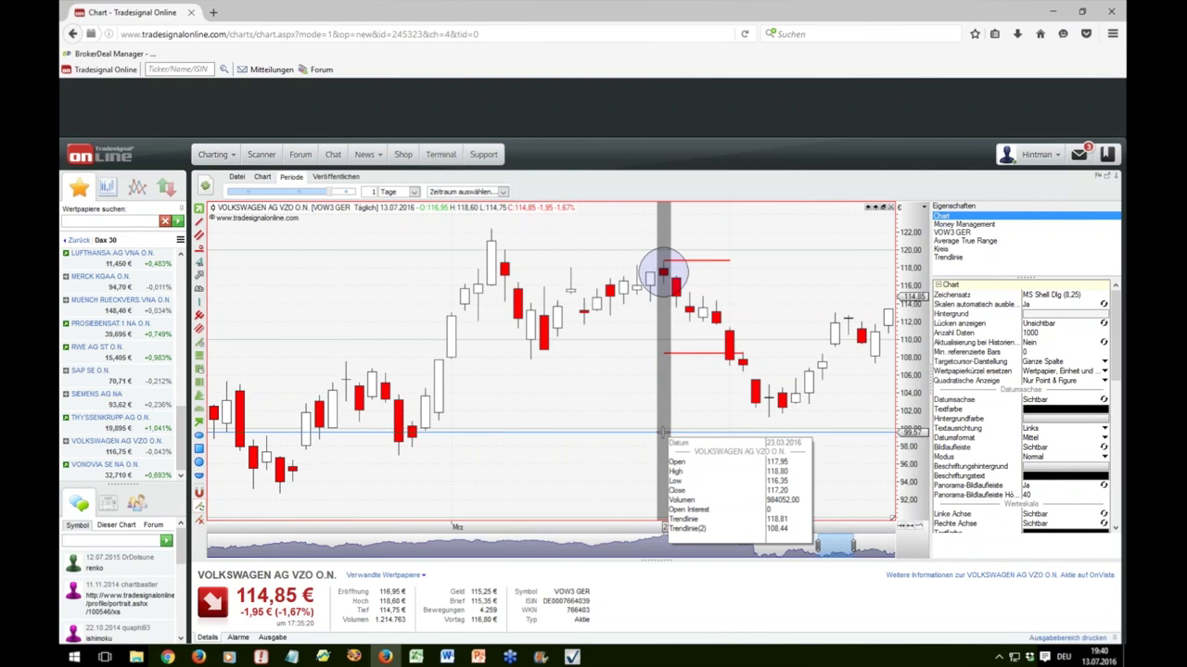
pyautogui.moveTo(664, 432); pyautogui.dragTo(663, 435)
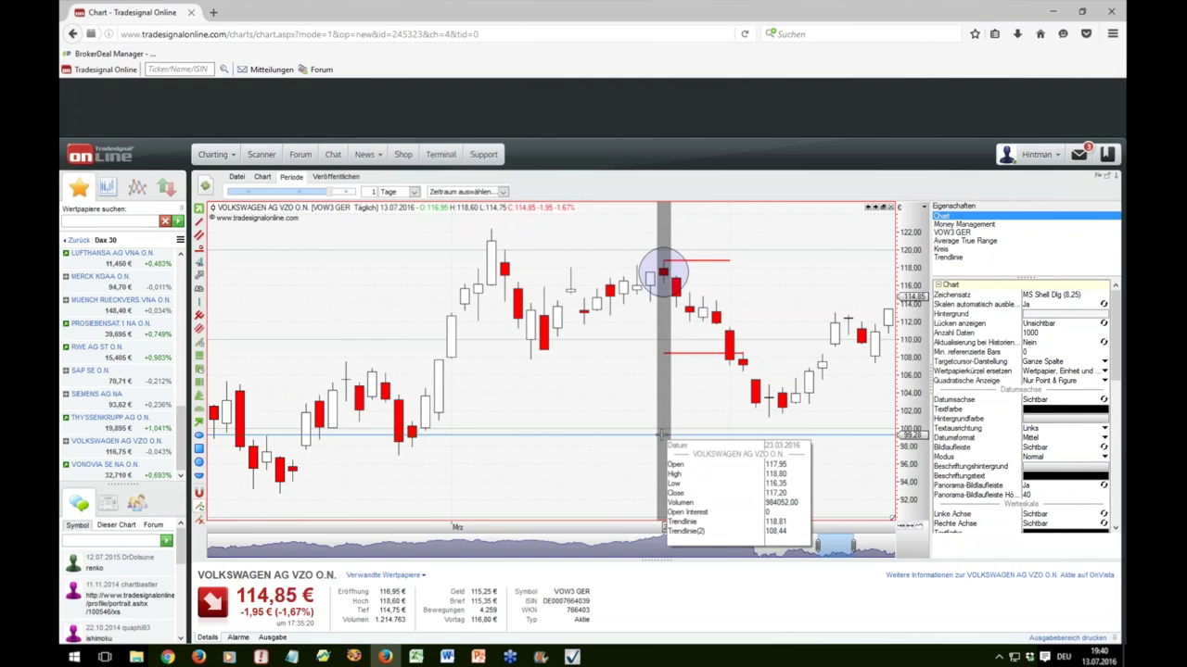
pyautogui.moveTo(663, 435); pyautogui.dragTo(663, 437)
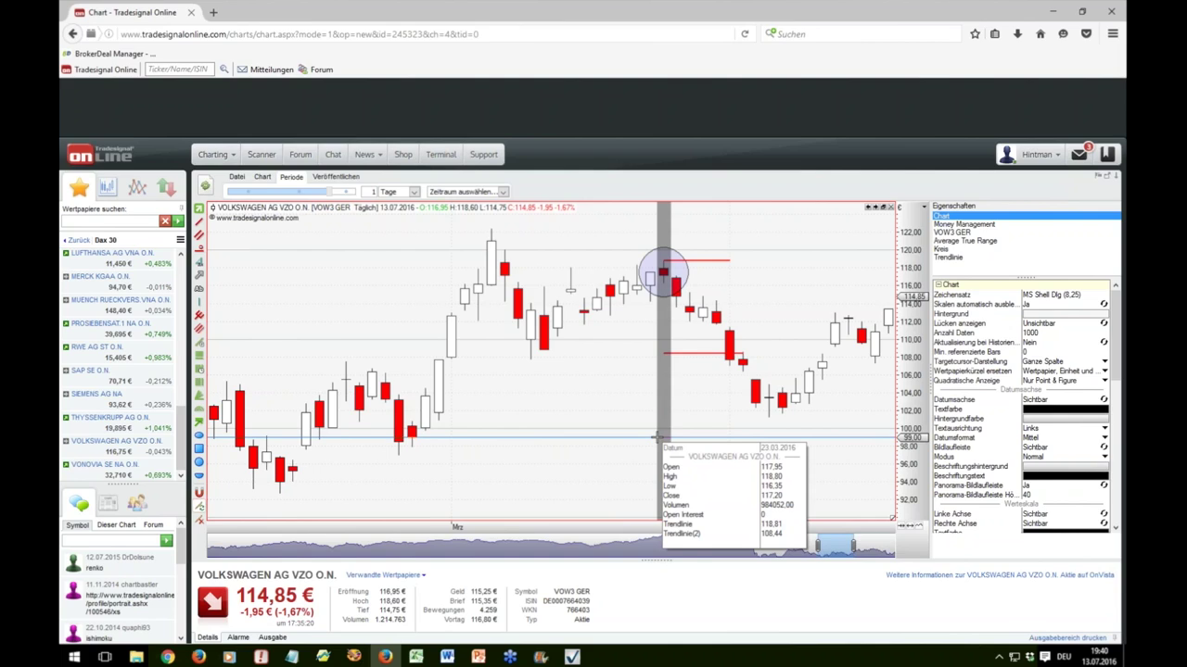
pyautogui.moveTo(663, 438); pyautogui.dragTo(662, 437)
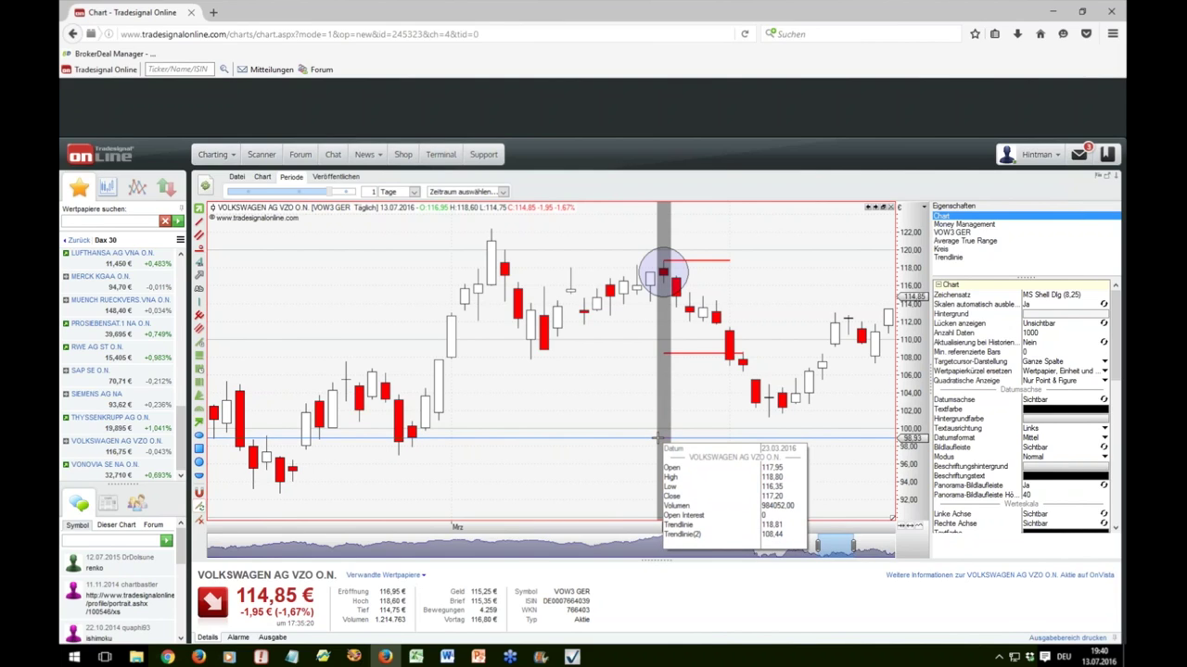
pyautogui.moveTo(663, 437); pyautogui.dragTo(663, 438)
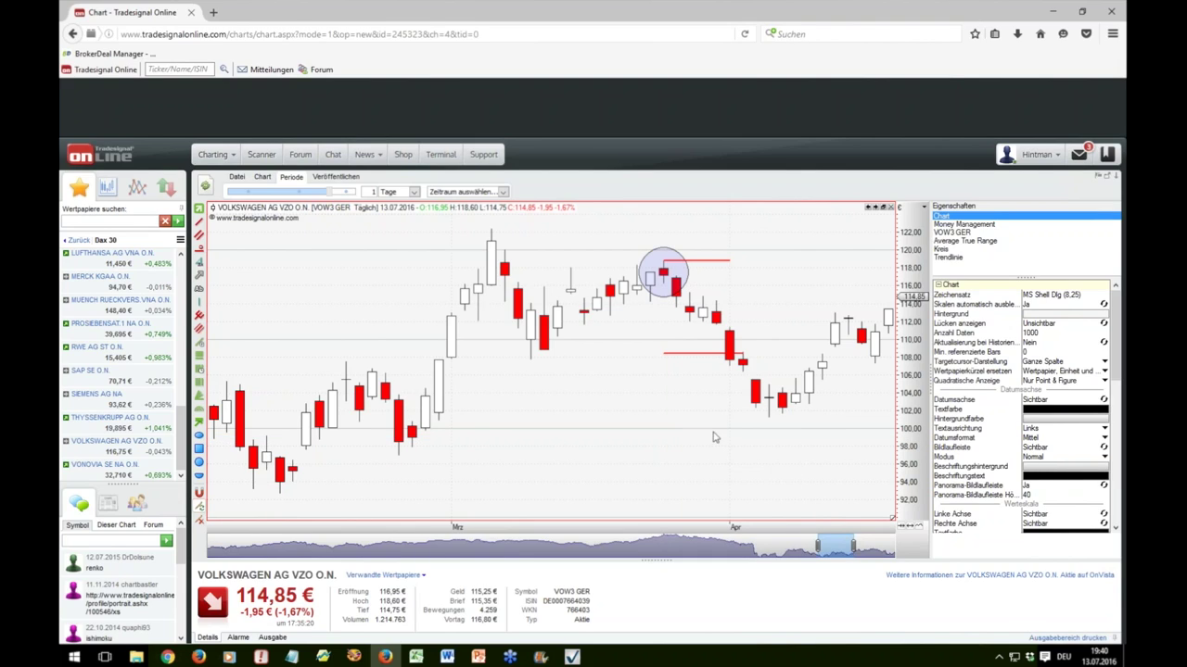
pyautogui.moveTo(663, 397); pyautogui.dragTo(662, 398)
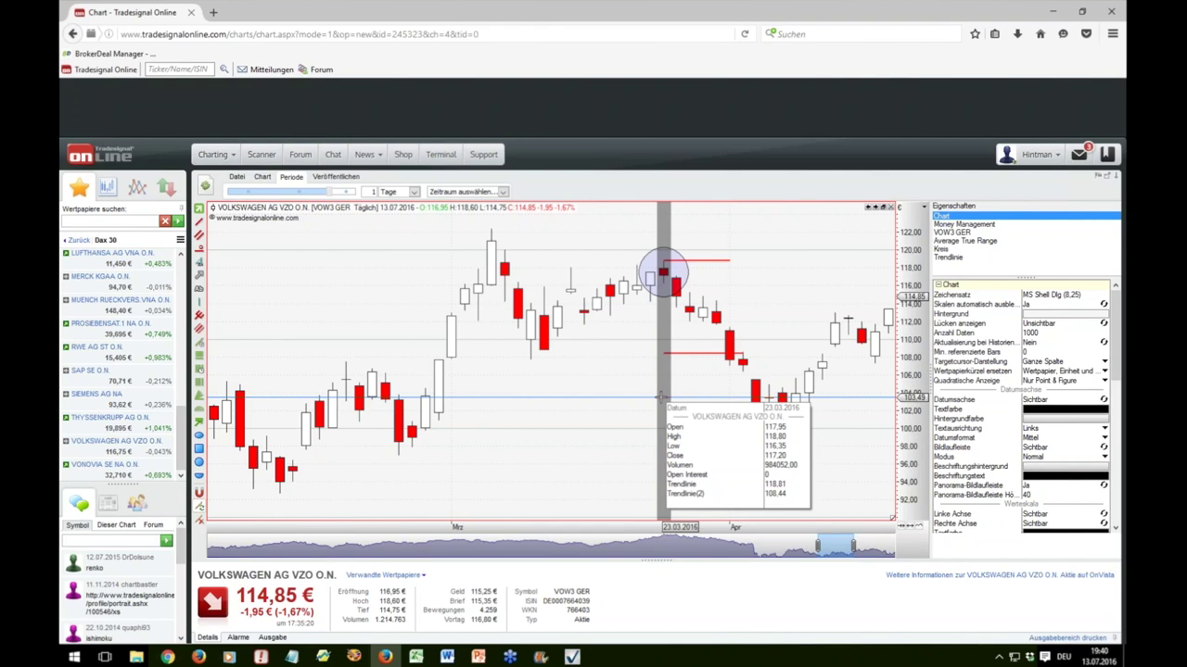
pyautogui.moveTo(661, 398); pyautogui.dragTo(662, 400)
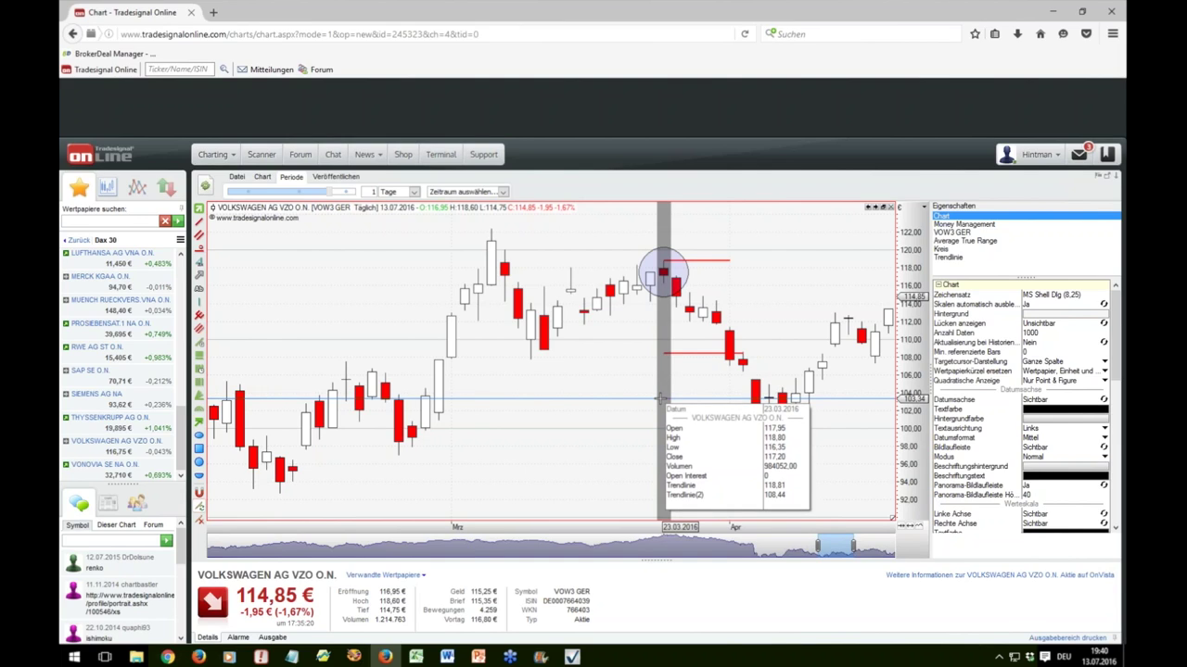
pyautogui.moveTo(661, 400); pyautogui.dragTo(662, 402)
pyautogui.moveTo(524, 371); pyautogui.dragTo(531, 386)
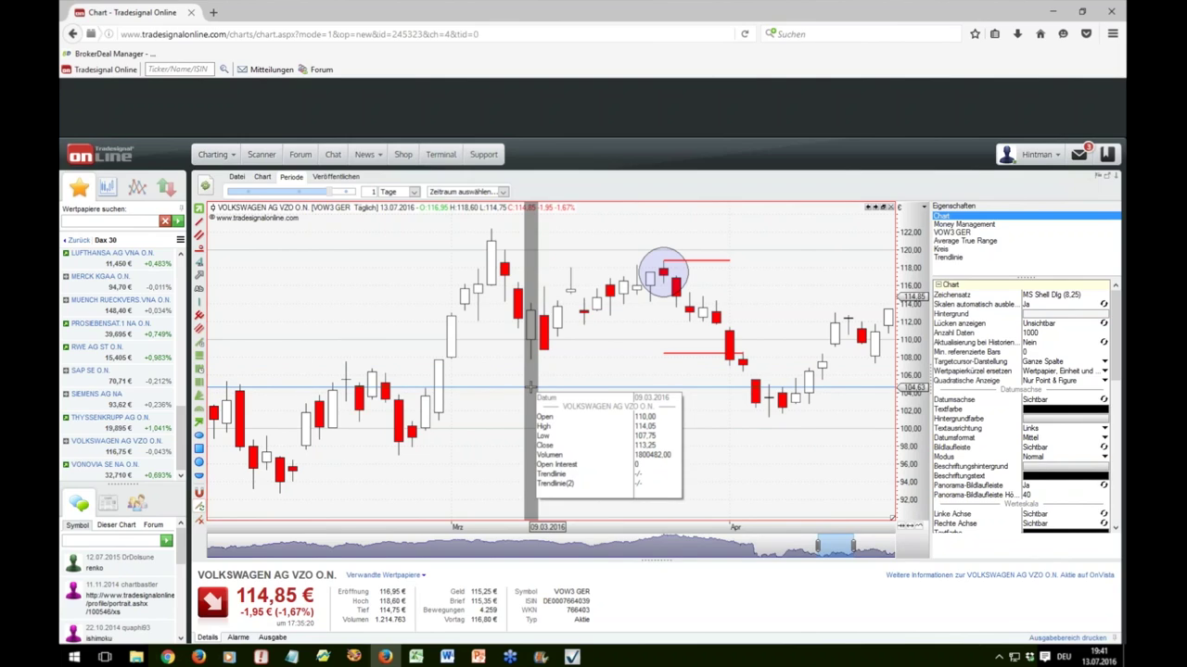
pyautogui.moveTo(531, 386); pyautogui.dragTo(531, 387)
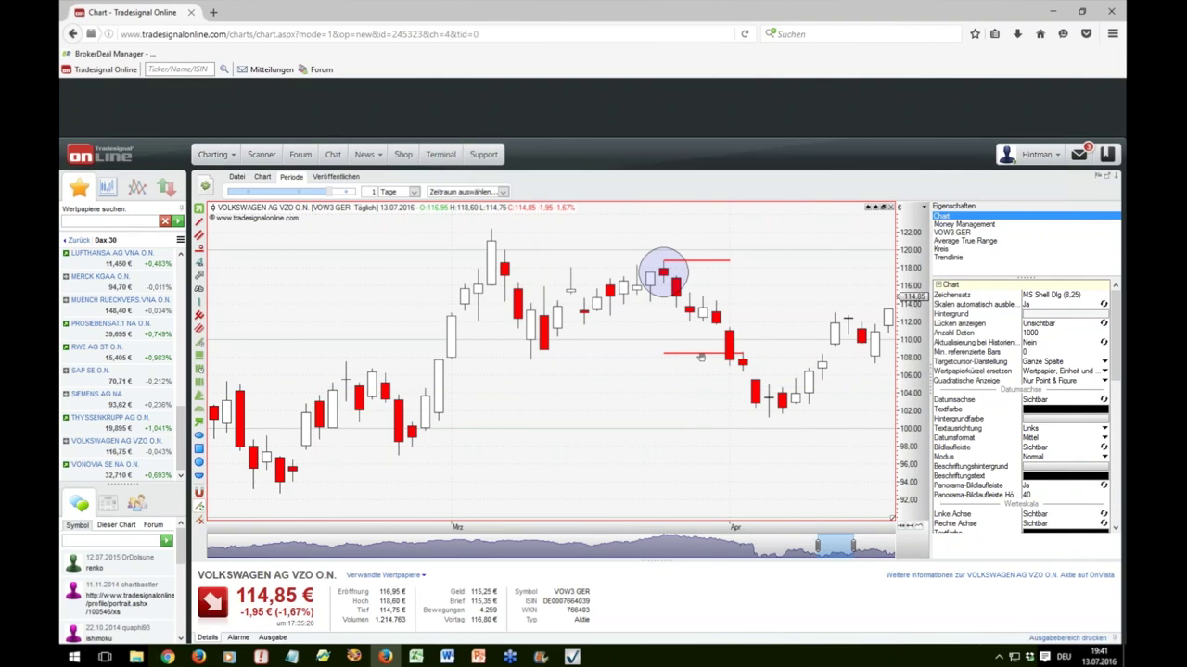
pyautogui.click(700, 357)
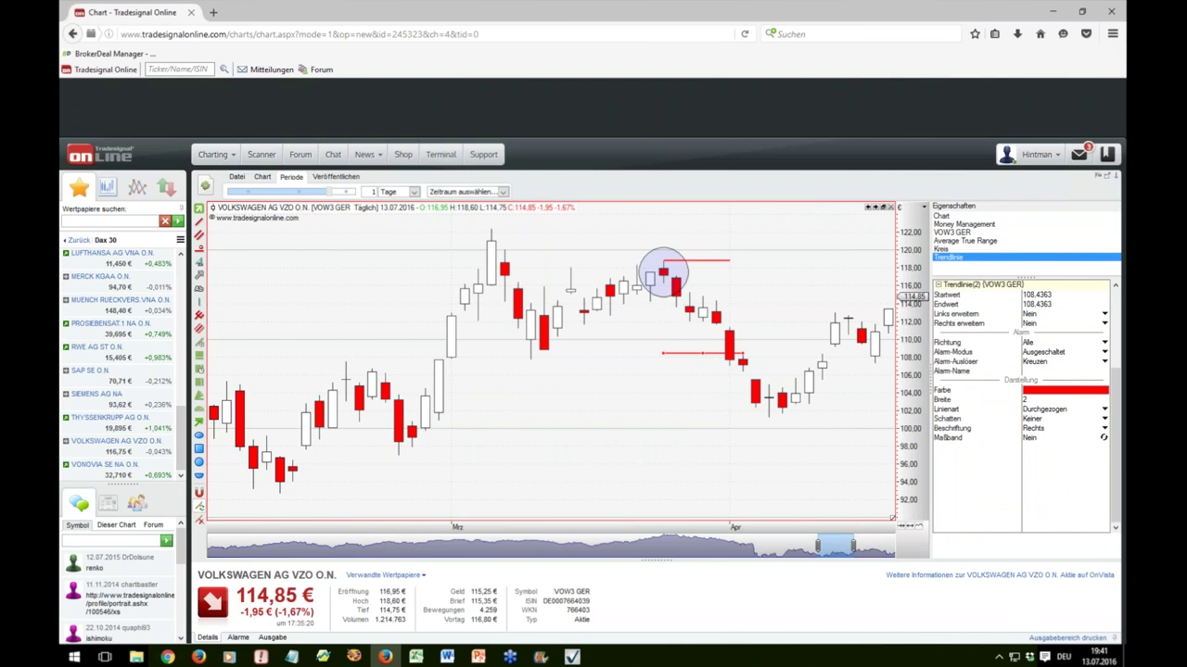
# Switch to the Excel trade list and look through the January to April 2016 trades down to the result curve
pyautogui.click(415, 657)
pyautogui.scroll(-6, 720, 436)
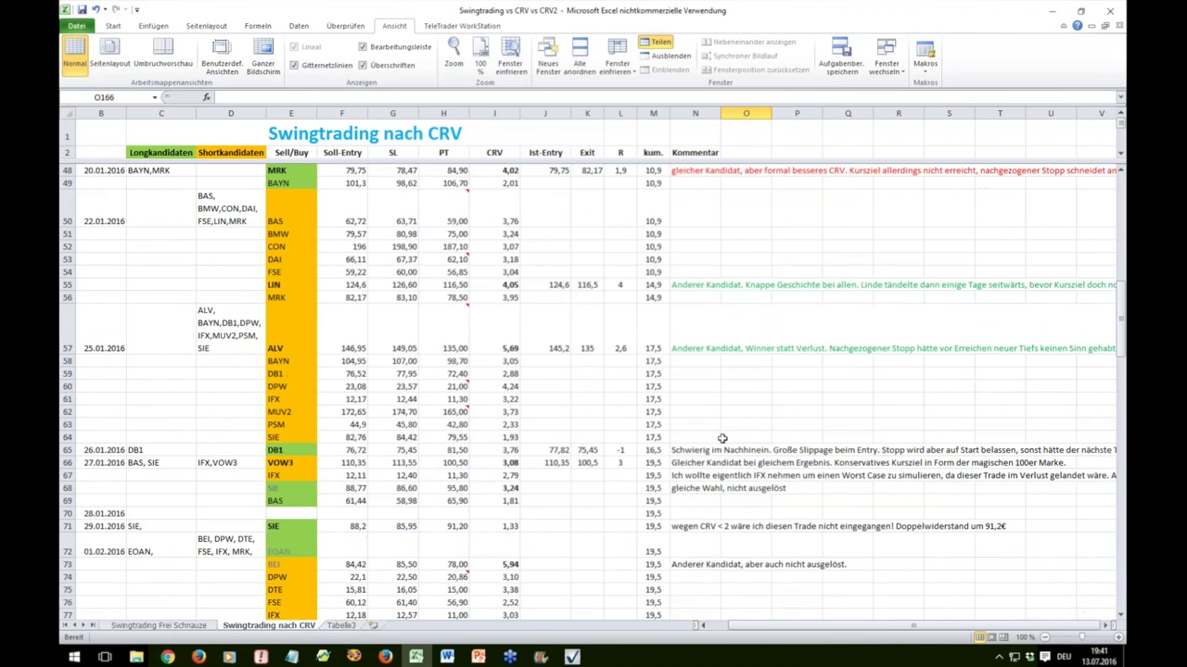
pyautogui.scroll(1, 732, 388)
pyautogui.click(700, 211)
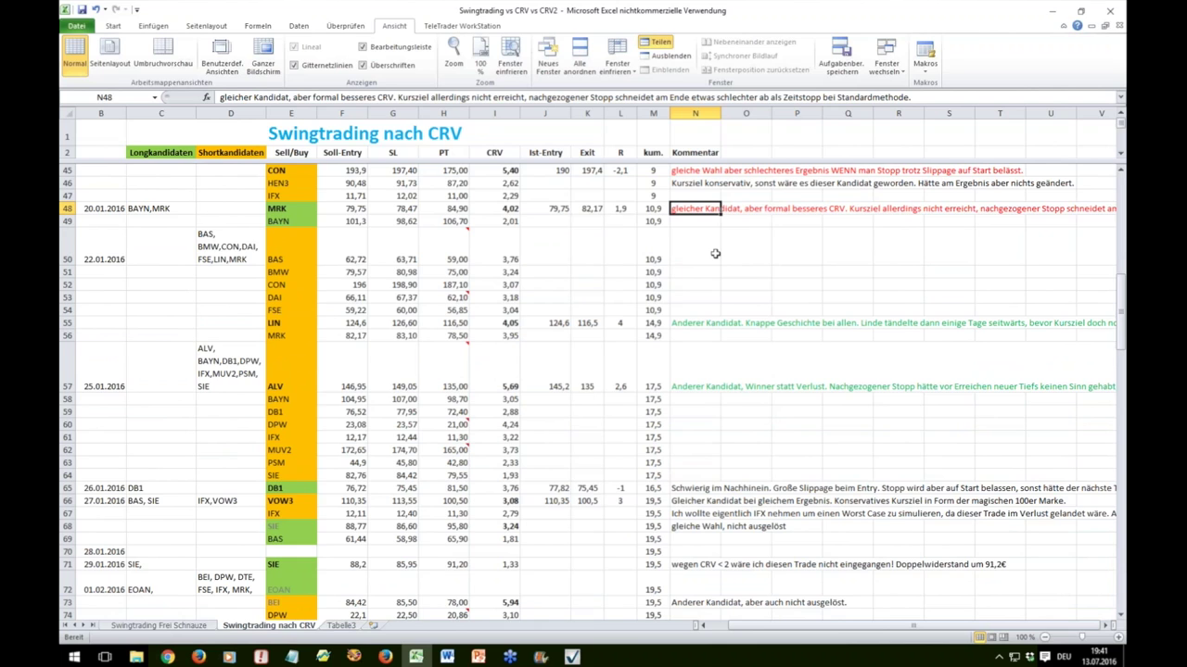
pyautogui.scroll(-20, 715, 254)
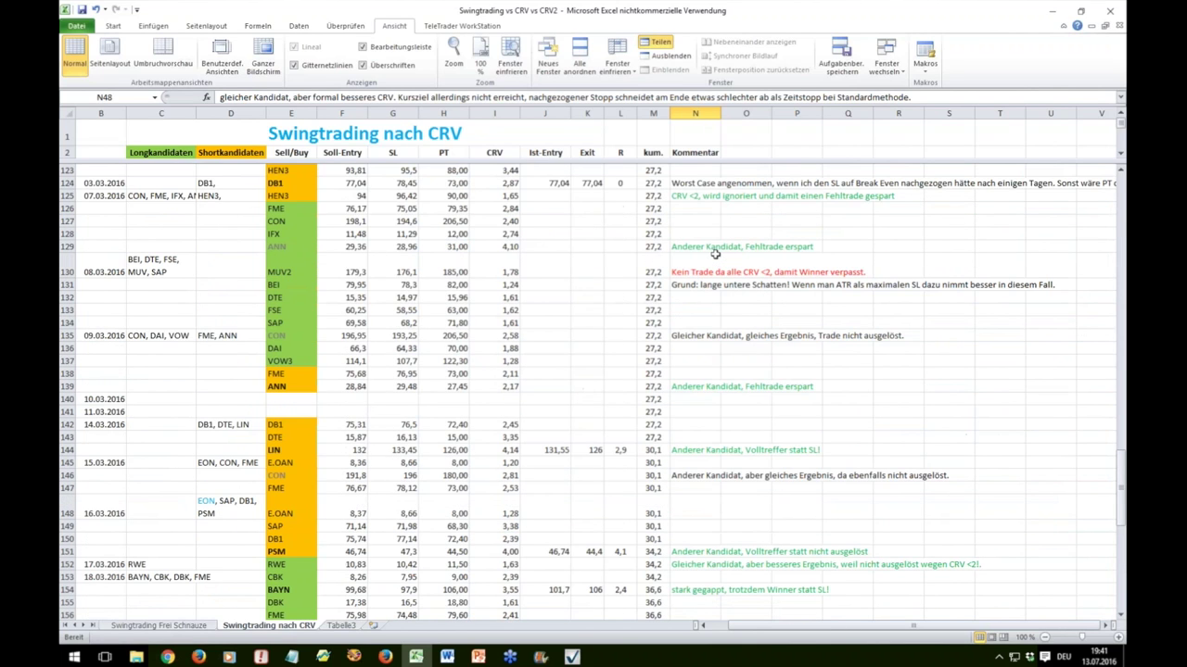
pyautogui.scroll(-6, 715, 254)
pyautogui.scroll(-7, 715, 253)
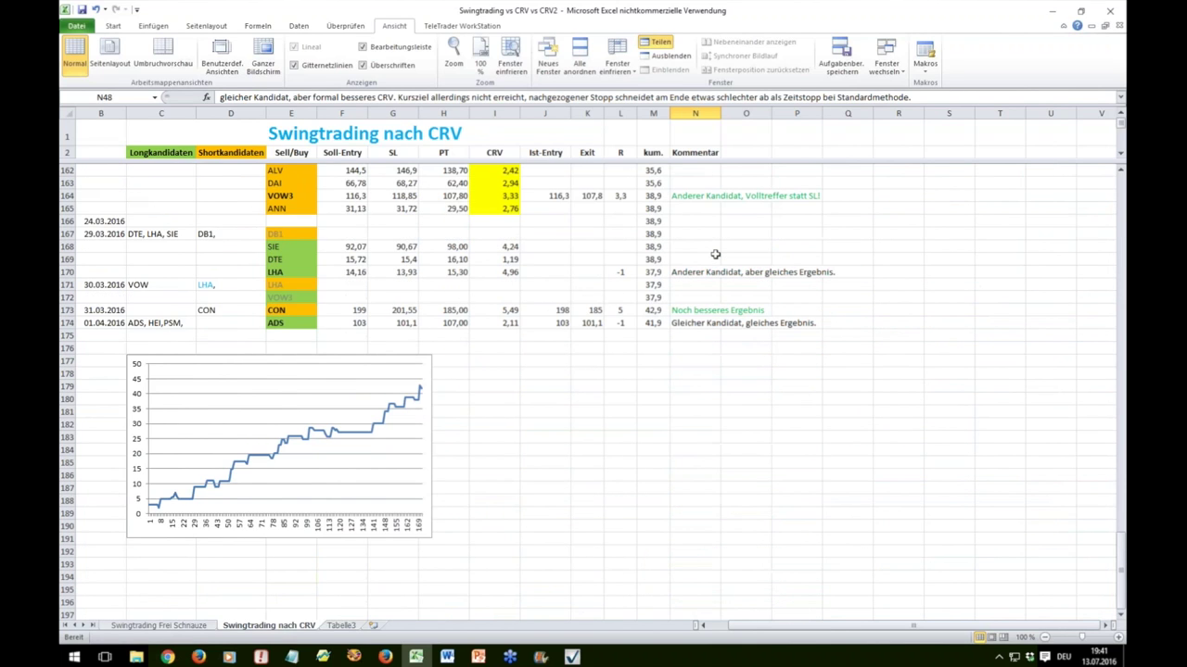
# Go back through the March 2016 trades, read the comment on the 02.03.2016 BAYN trade and select its row
pyautogui.scroll(10, 714, 253)
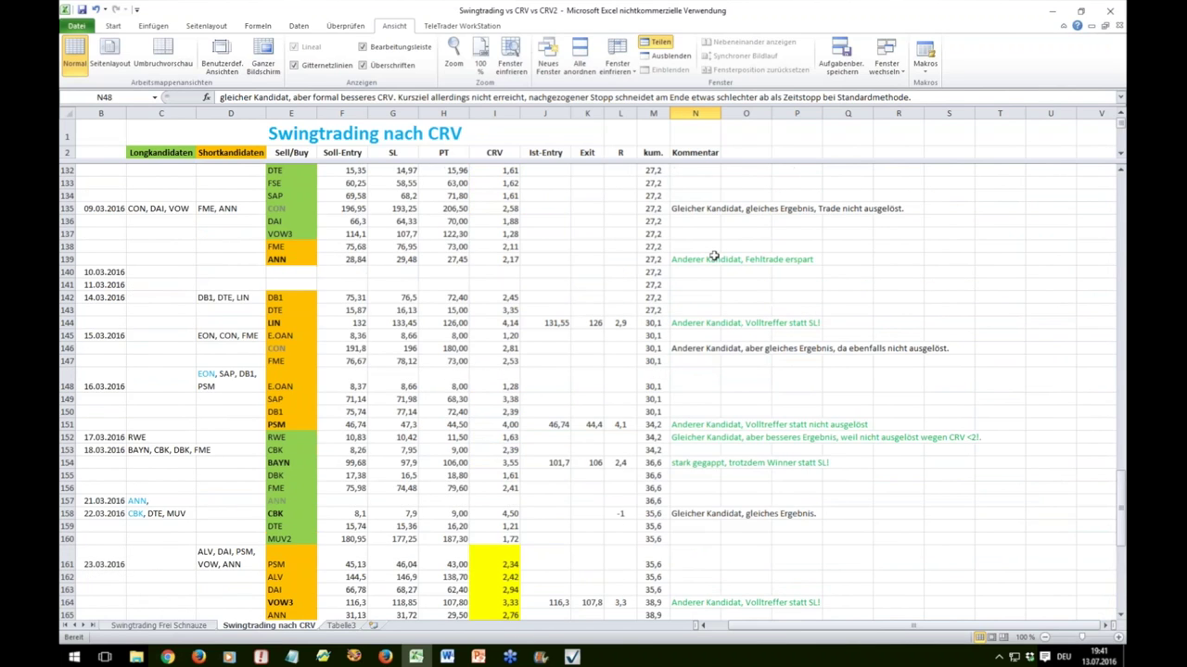
pyautogui.scroll(3, 715, 253)
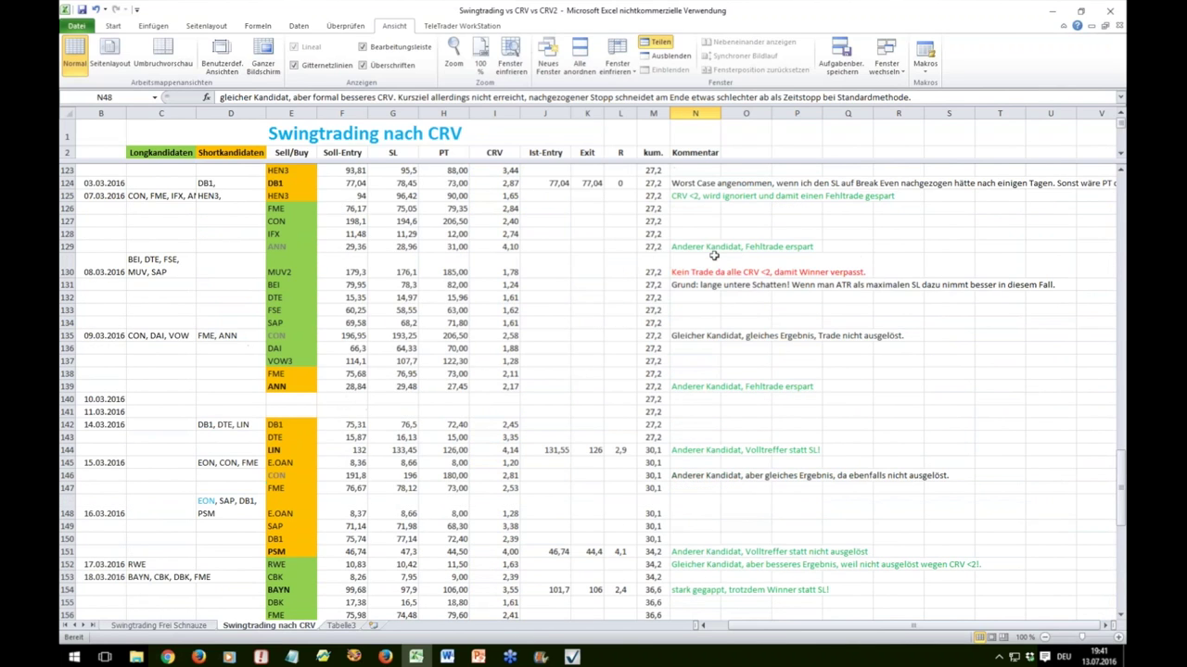
pyautogui.scroll(1, 712, 259)
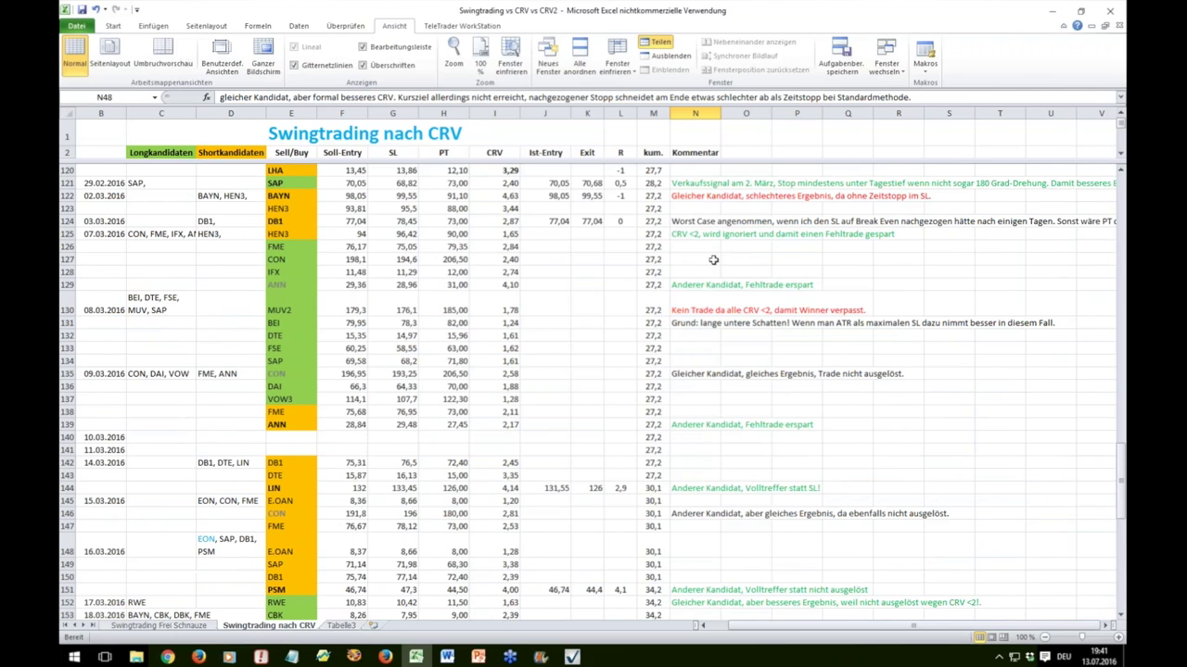
pyautogui.scroll(2, 699, 285)
pyautogui.click(701, 273)
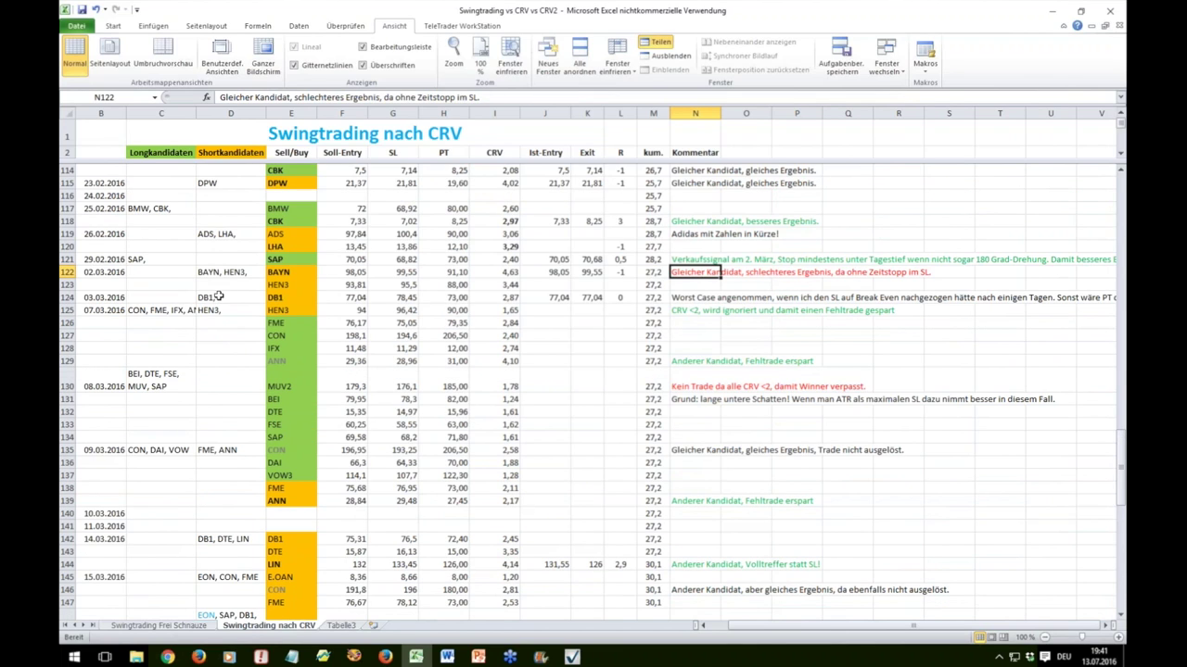
pyautogui.click(67, 271)
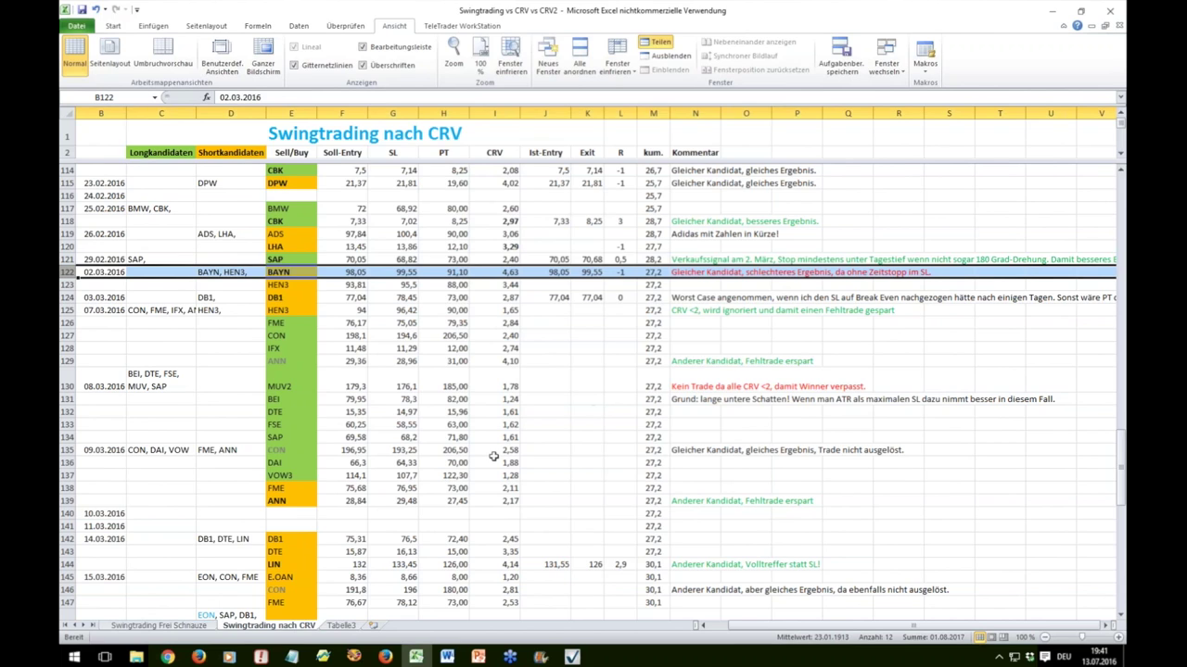
# On Tradesignal Online, open the Bayer AG chart and draw an ellipse around the 02.03.2016 candle
pyautogui.click(385, 657)
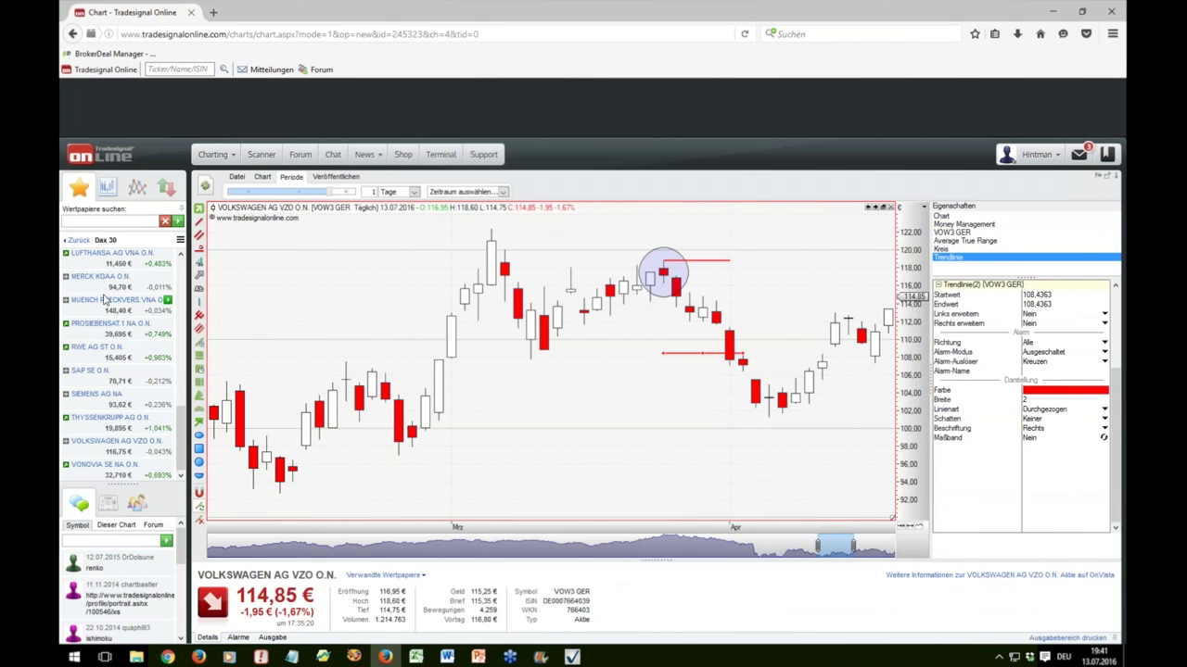
pyautogui.moveTo(179, 428); pyautogui.dragTo(179, 269)
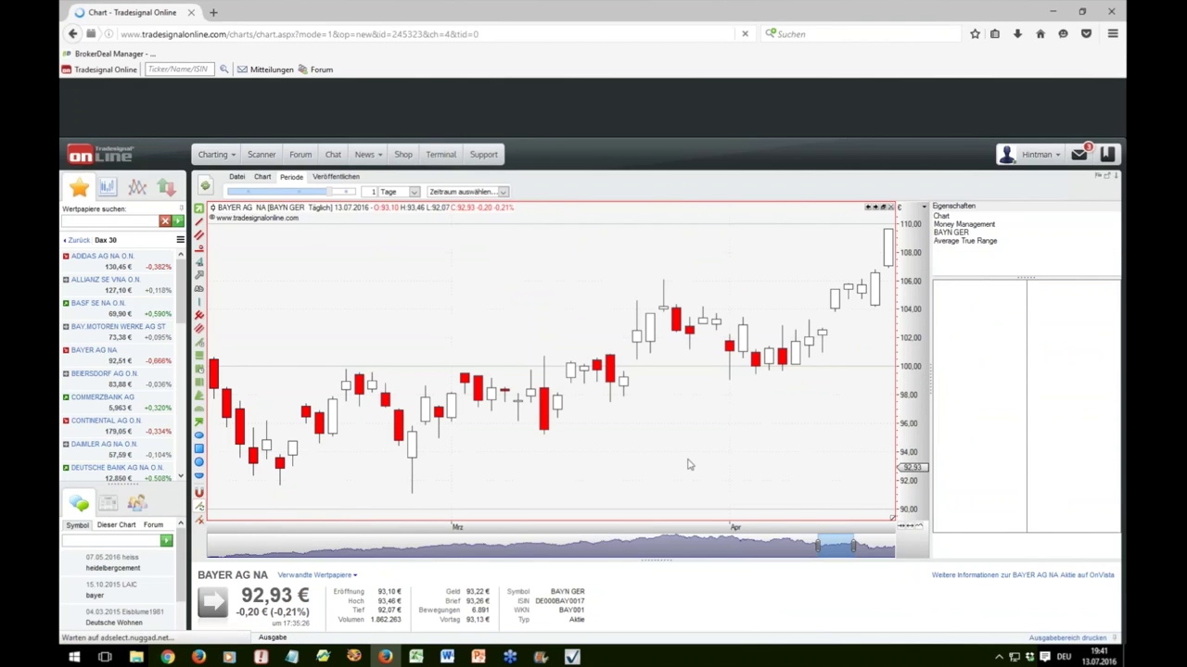
pyautogui.scroll(3, 598, 458)
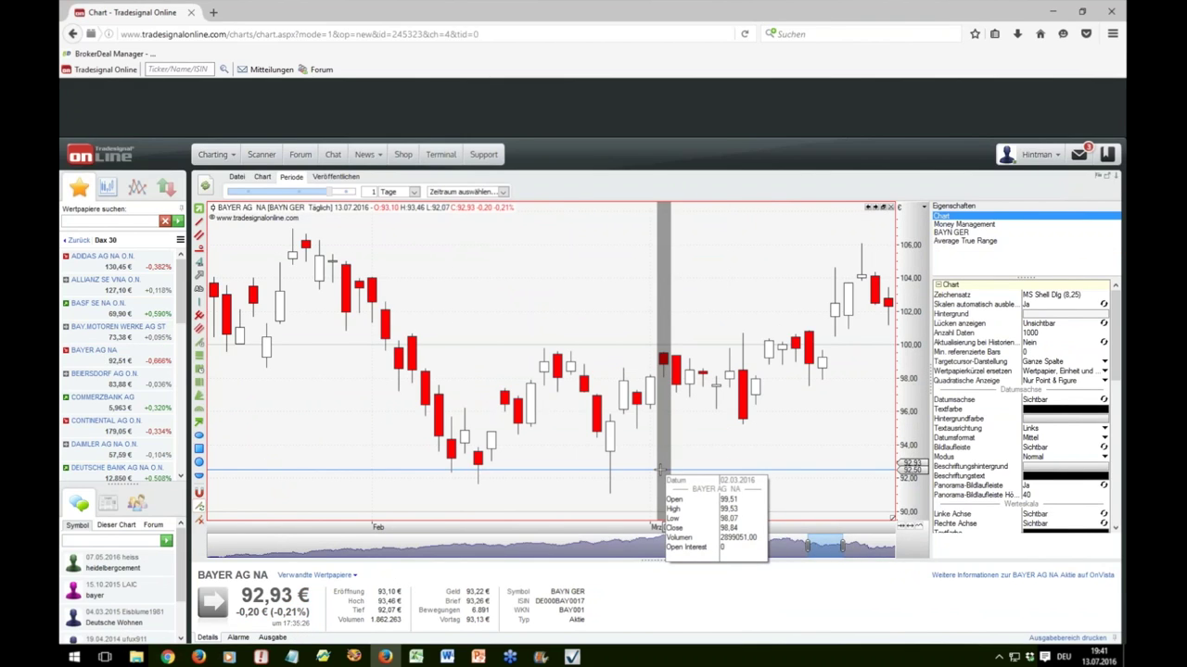
pyautogui.click(200, 463)
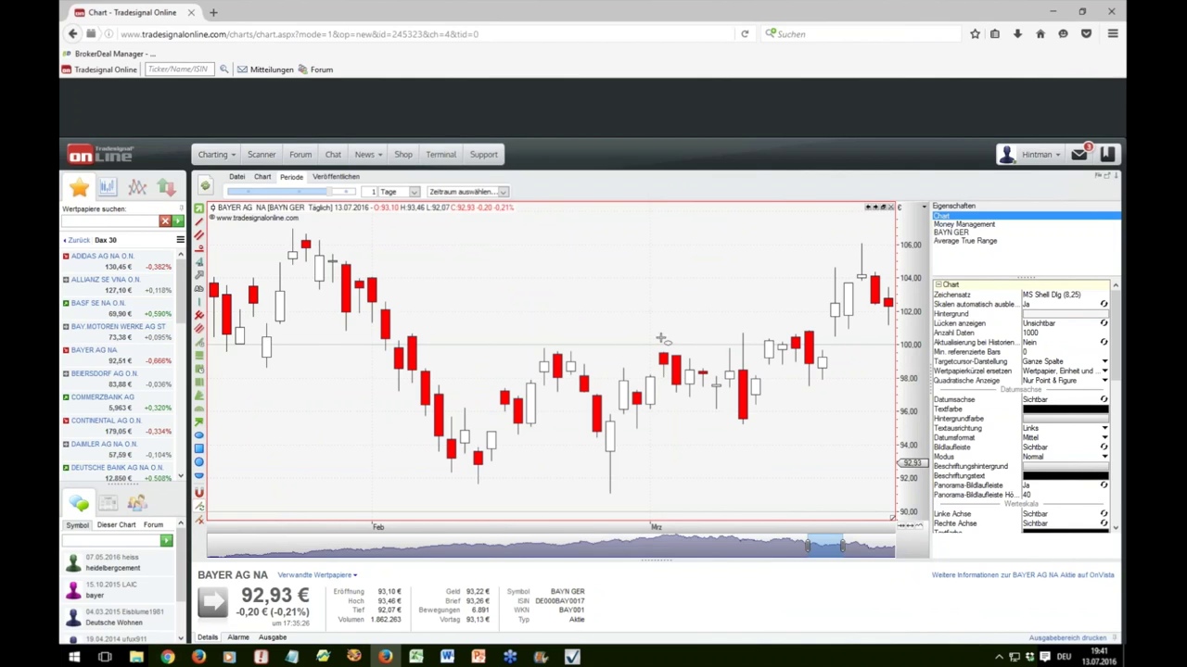
pyautogui.moveTo(664, 337); pyautogui.dragTo(652, 384)
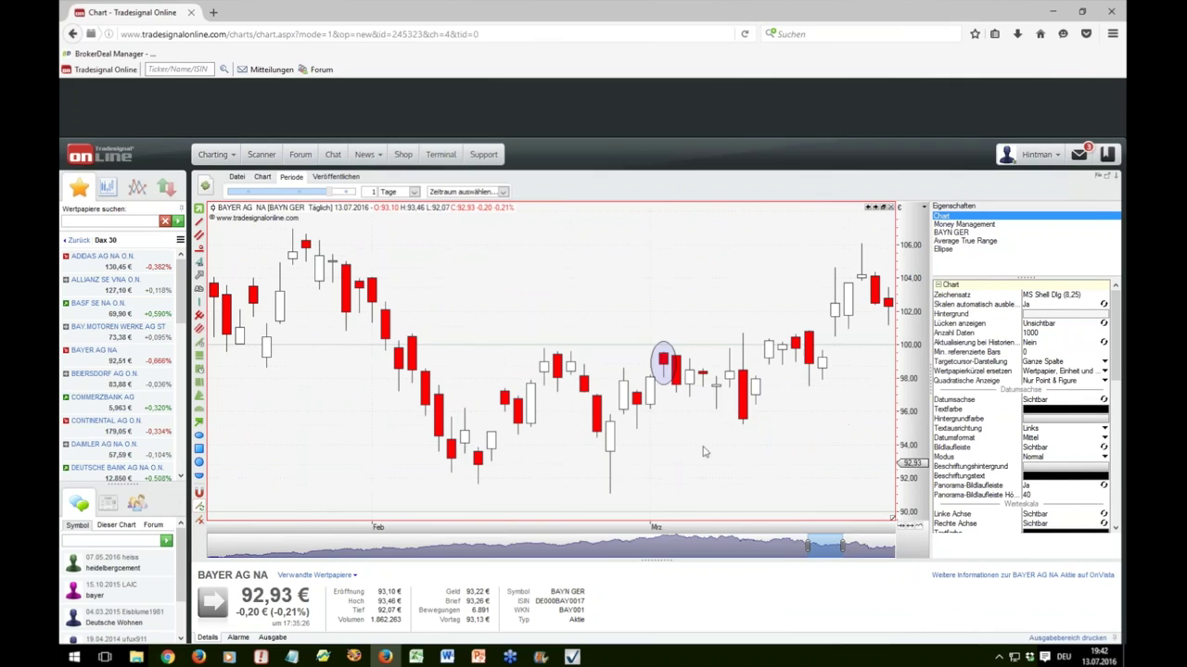
# Switch to the Excel trade list and check the CRV of the 02.03.2016 BAYN short trade
pyautogui.click(416, 656)
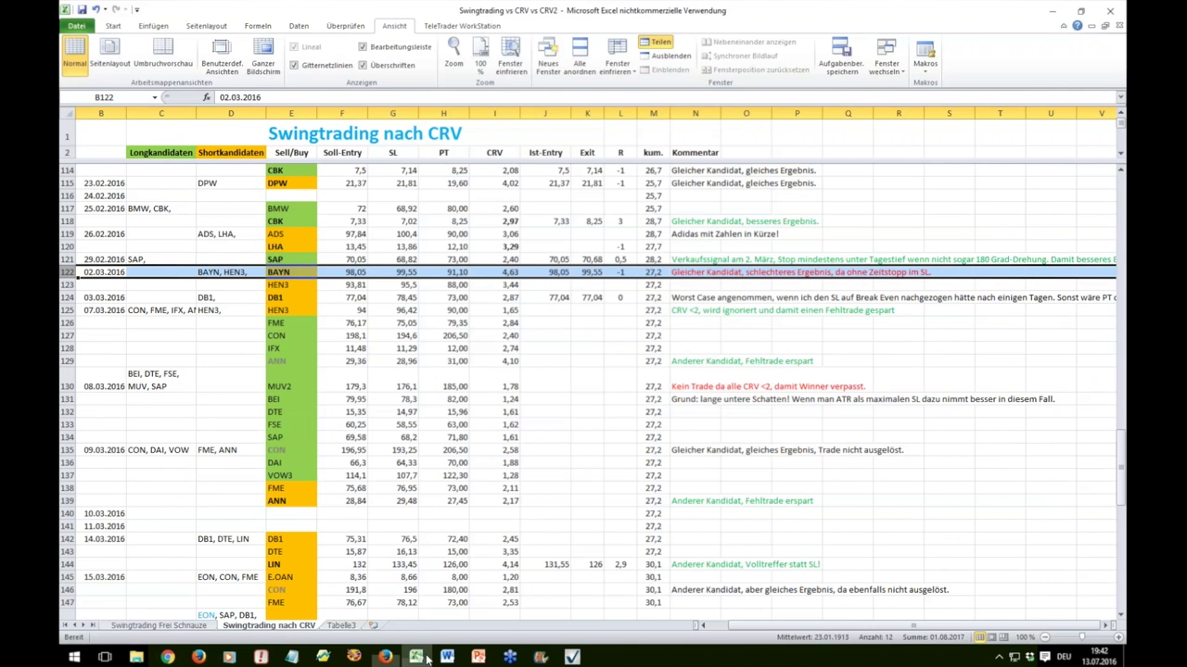
pyautogui.click(498, 273)
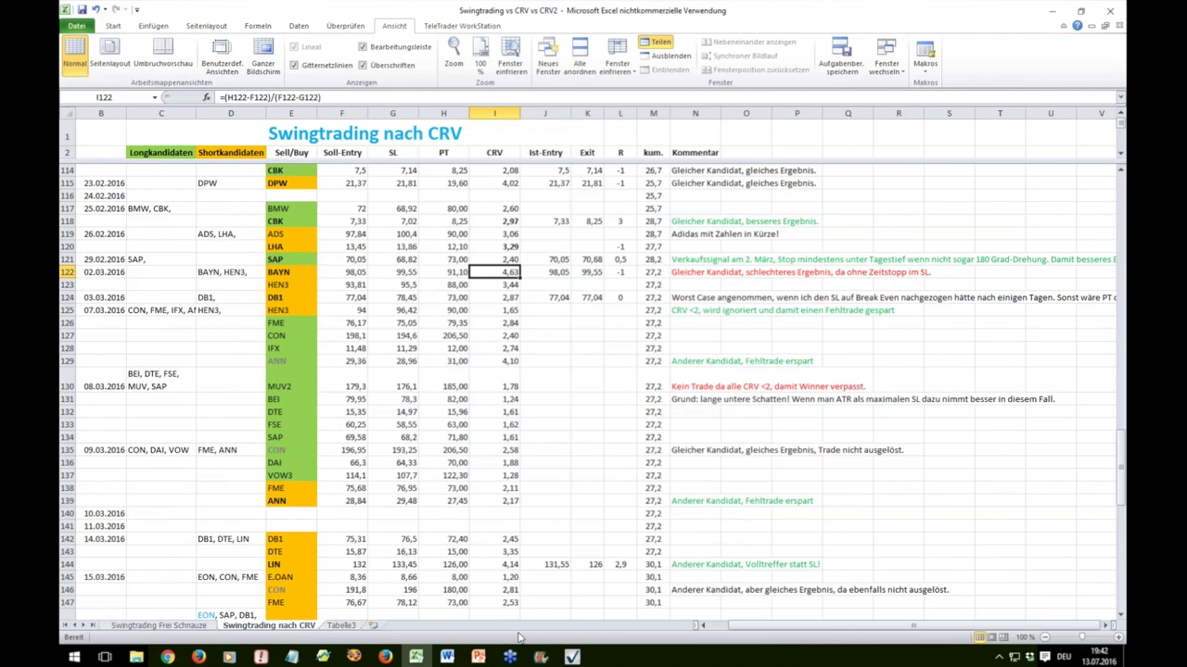
# On the Bayer chart in Tradesignal Online, draw red horizontal trendlines of width 2 for the stop at about 99.62 and the target at about 92.01
pyautogui.click(385, 657)
pyautogui.moveTo(662, 405)
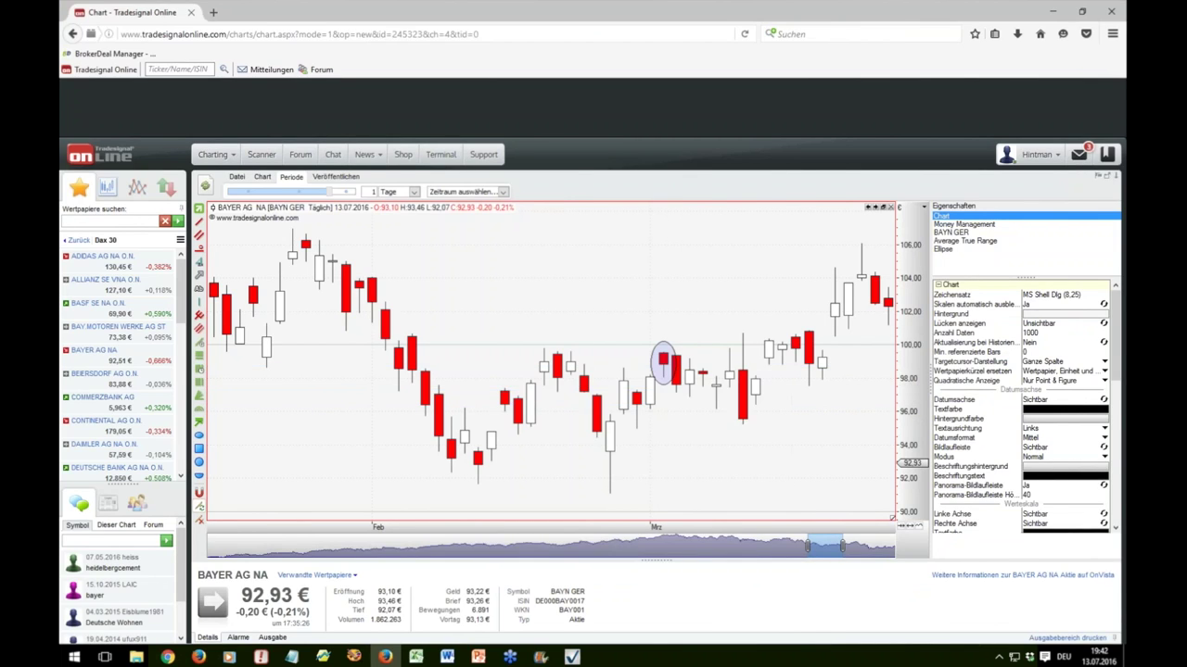
pyautogui.click(198, 222)
pyautogui.moveTo(663, 351); pyautogui.dragTo(756, 351)
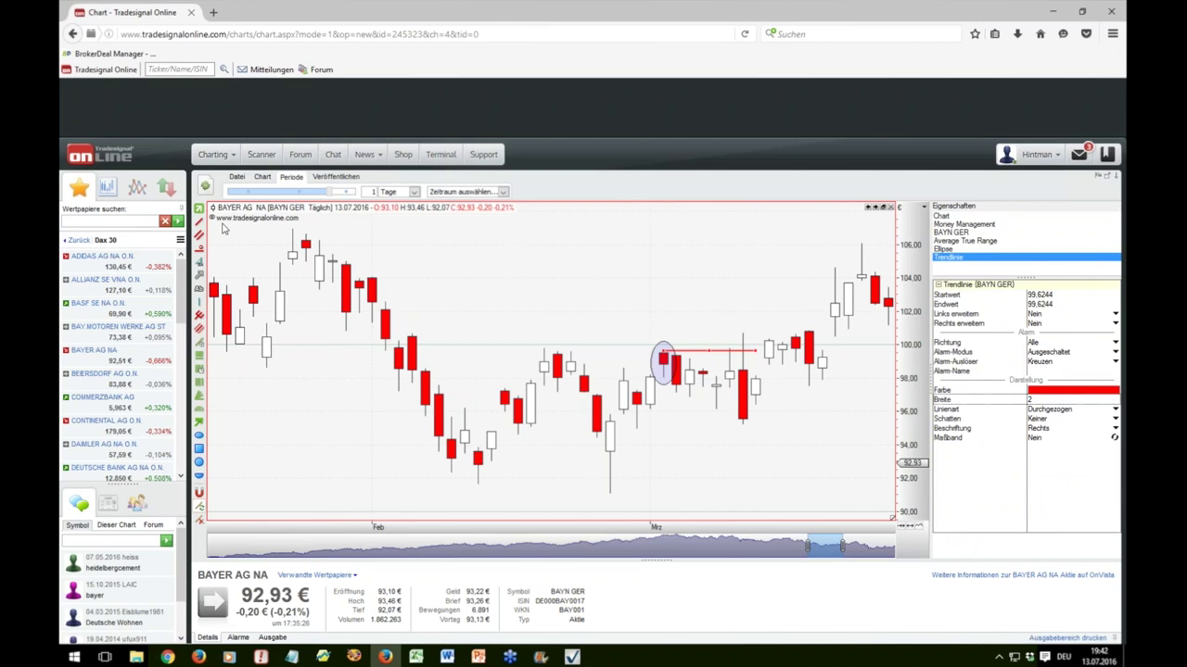
pyautogui.moveTo(650, 482); pyautogui.dragTo(768, 480)
pyautogui.click(1044, 399)
pyautogui.write('2')
pyautogui.click(645, 255)
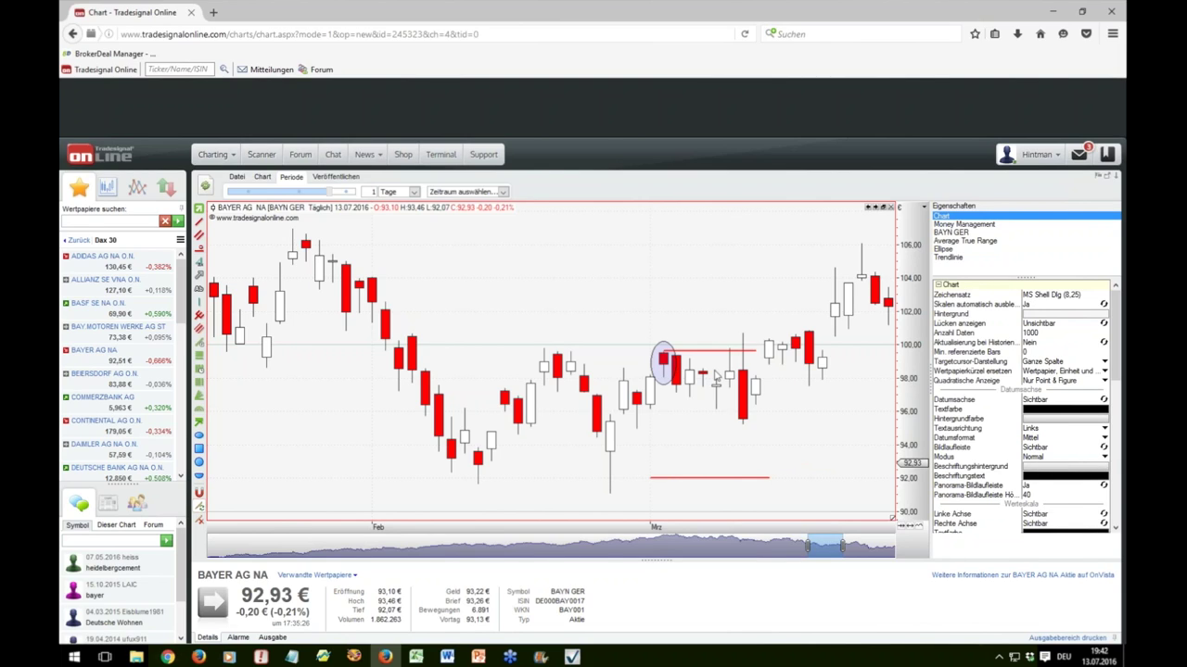
# Examine the price data of the 08.03.2016 candle between the stop and target lines
pyautogui.moveTo(677, 424); pyautogui.dragTo(716, 397)
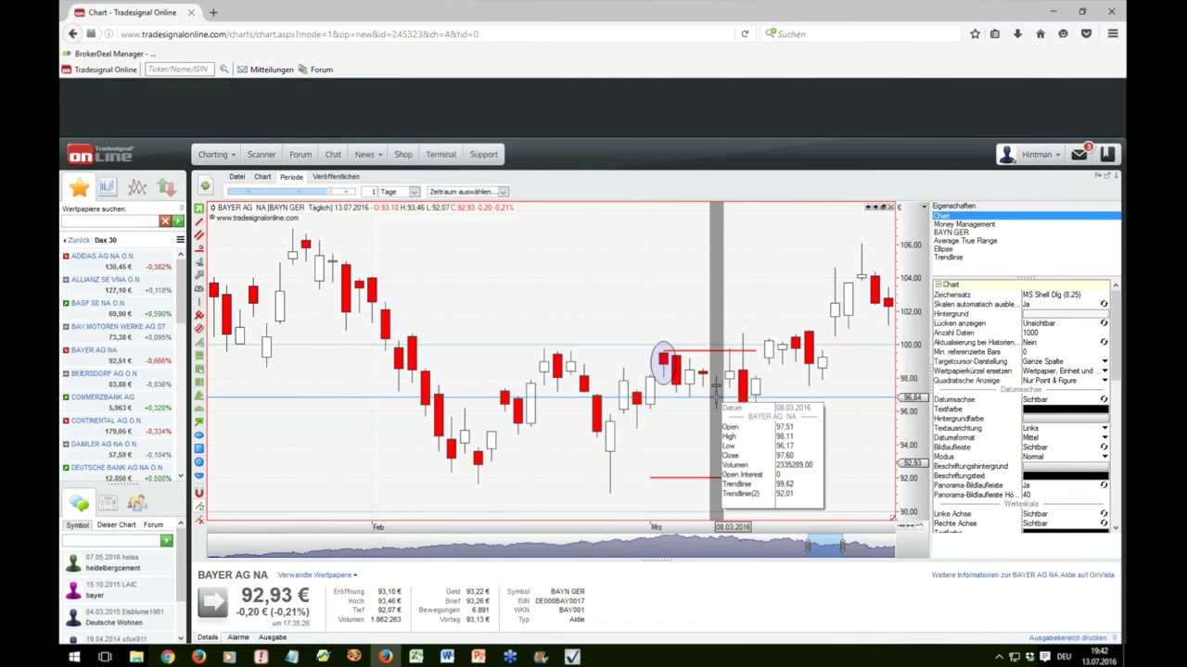